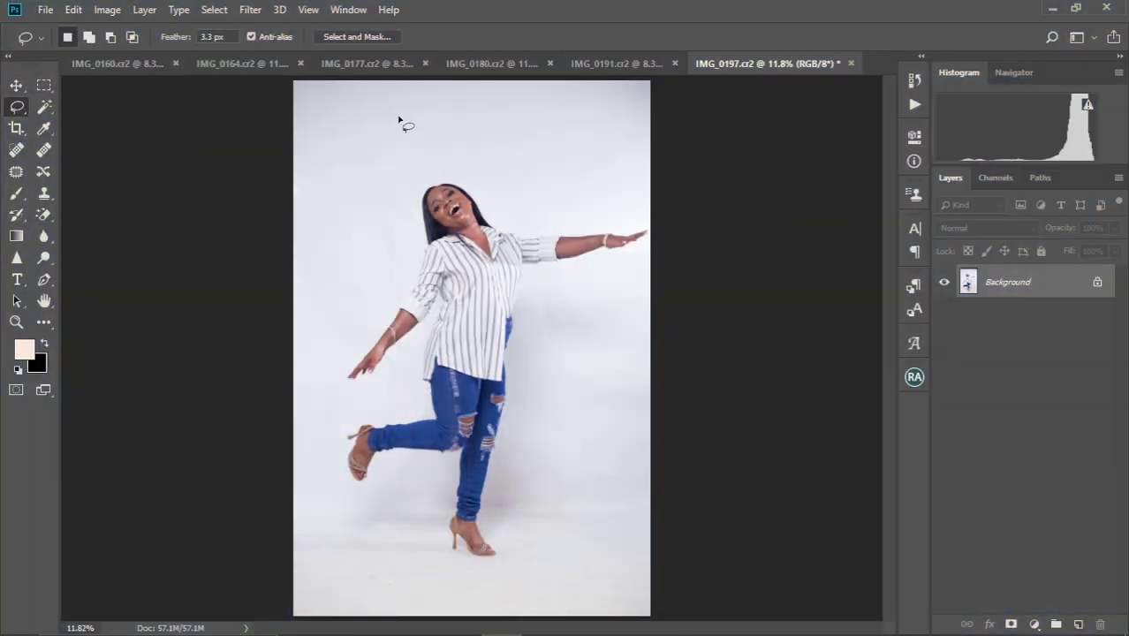
Duplicate the Background layer of the woman's full-body portrait
{"action": "scroll", "coordinate": [462, 231], "scroll_direction": "up", "scroll_amount": 5}
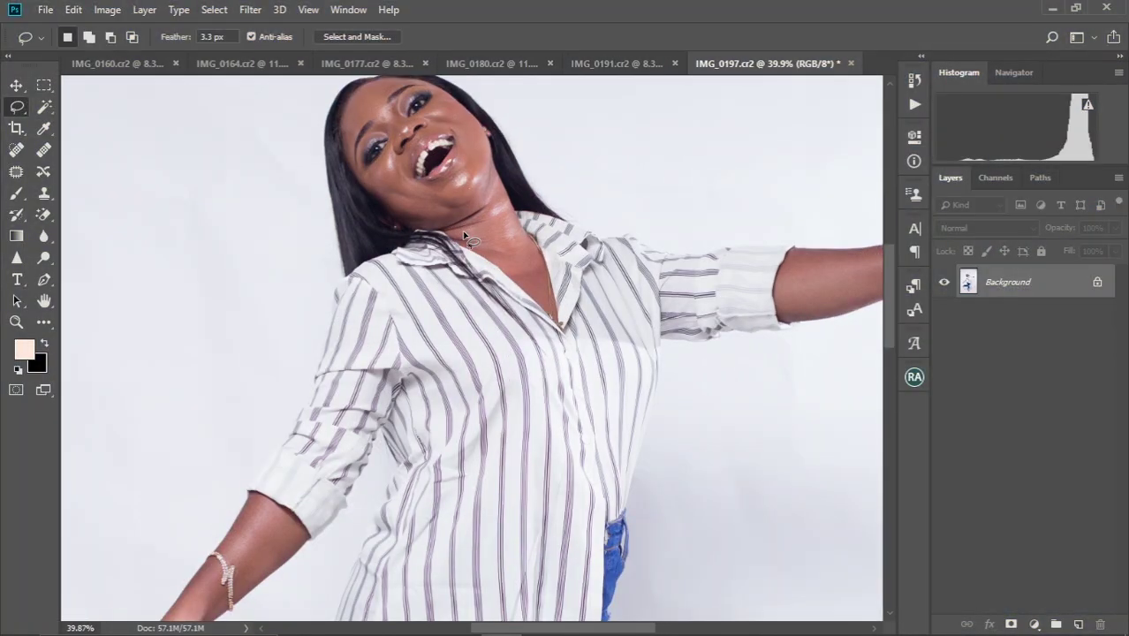
{"action": "scroll", "coordinate": [462, 231], "scroll_direction": "up", "scroll_amount": 4}
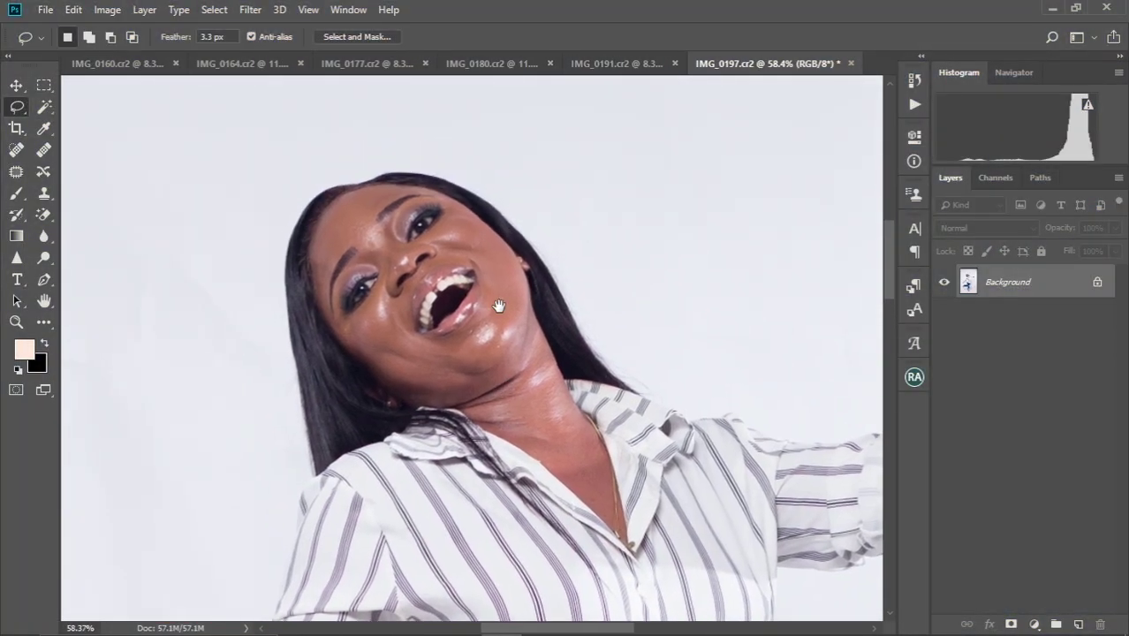
{"action": "scroll", "coordinate": [497, 345], "scroll_direction": "up", "scroll_amount": 3}
{"action": "scroll", "coordinate": [491, 345], "scroll_direction": "down", "scroll_amount": 2}
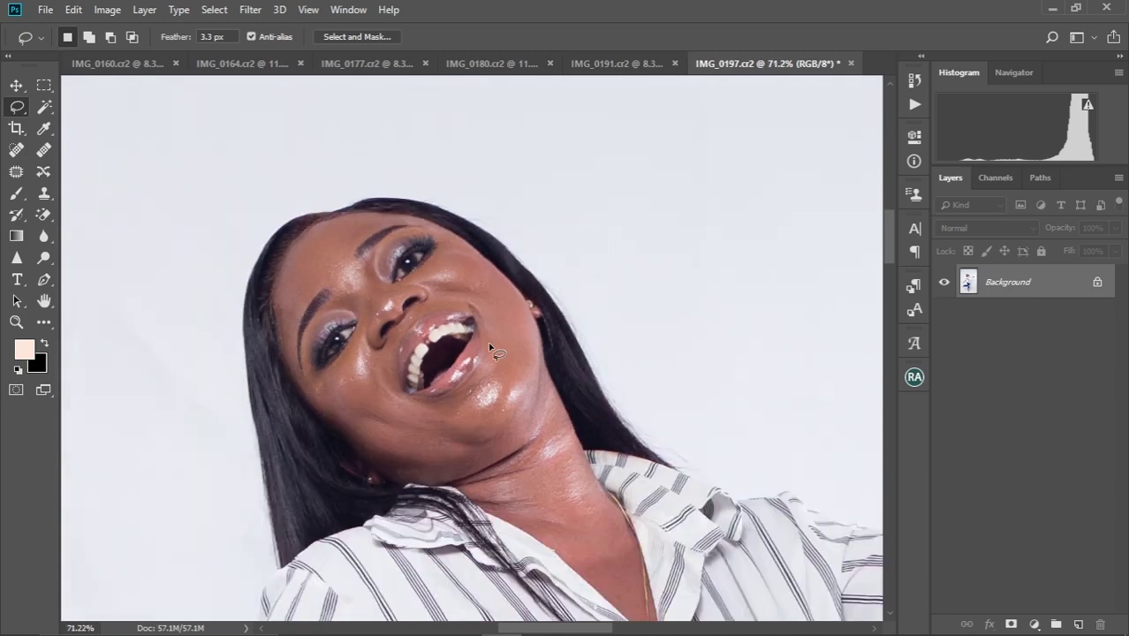
{"action": "scroll", "coordinate": [491, 347], "scroll_direction": "down", "scroll_amount": 8}
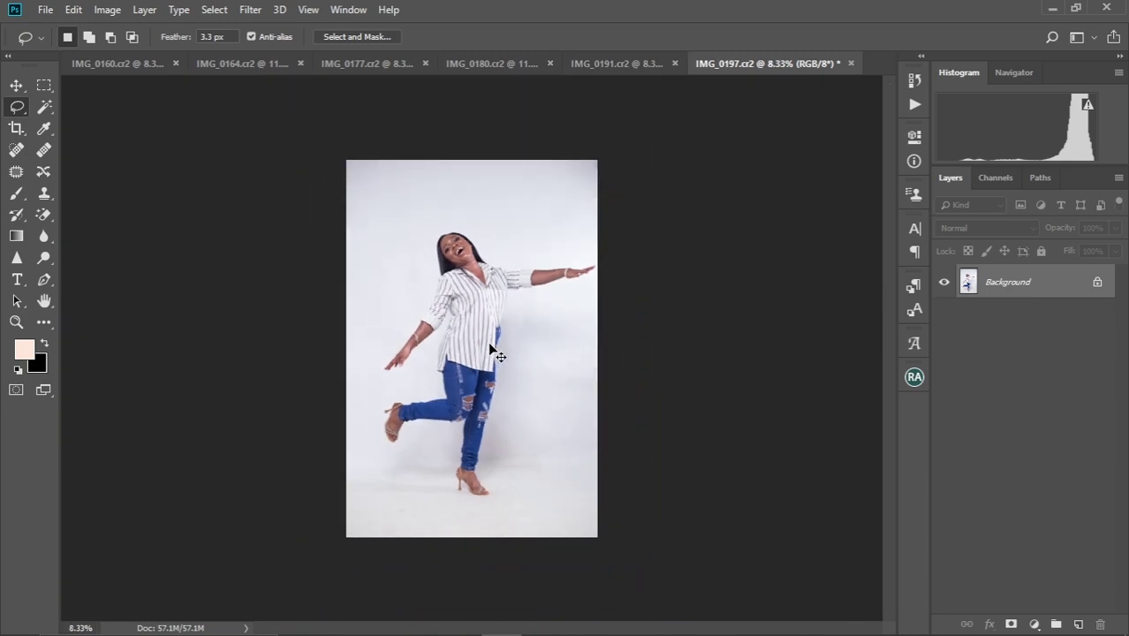
{"action": "scroll", "coordinate": [490, 350], "scroll_direction": "up", "scroll_amount": 1}
{"action": "key", "text": "ctrl+j"}
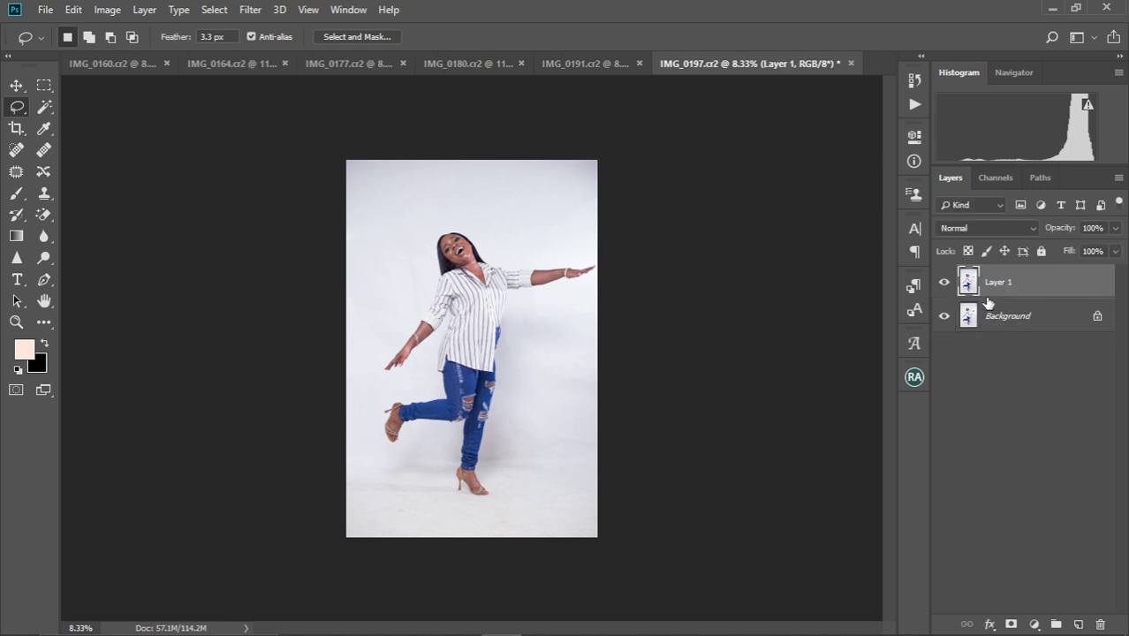
Remove the small blemishes and shiny specks on the forehead with the Spot Healing Brush at size 10
{"action": "scroll", "coordinate": [428, 258], "scroll_direction": "up", "scroll_amount": 6}
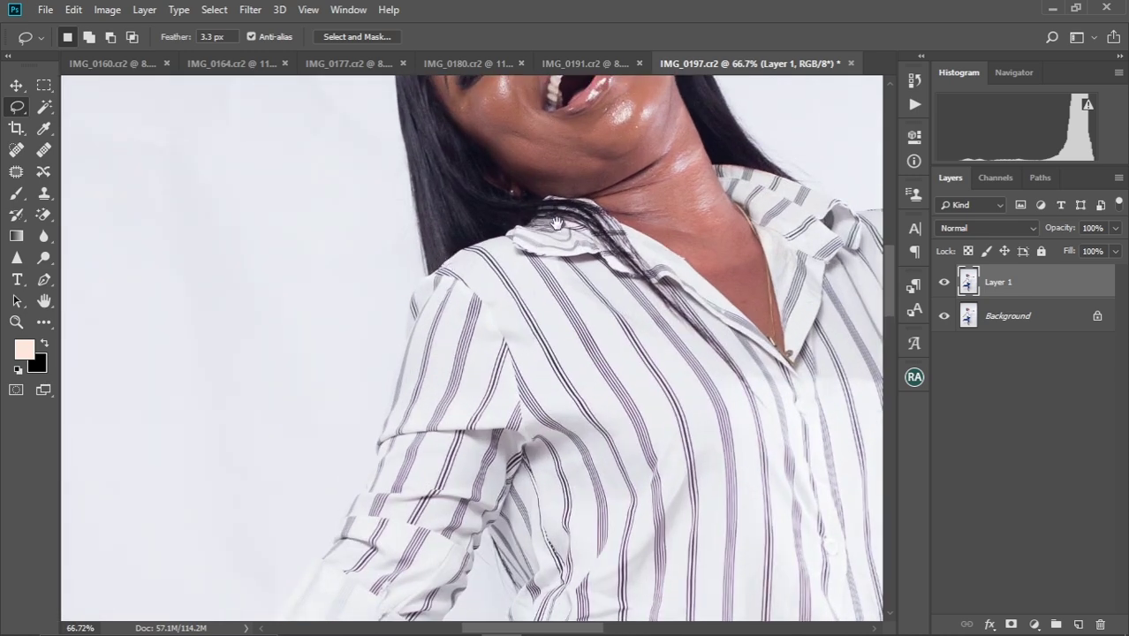
{"action": "left_click_drag", "start_coordinate": [556, 223], "coordinate": [520, 343]}
{"action": "scroll", "coordinate": [519, 339], "scroll_direction": "up", "scroll_amount": 3}
{"action": "scroll", "coordinate": [548, 393], "scroll_direction": "down", "scroll_amount": 5}
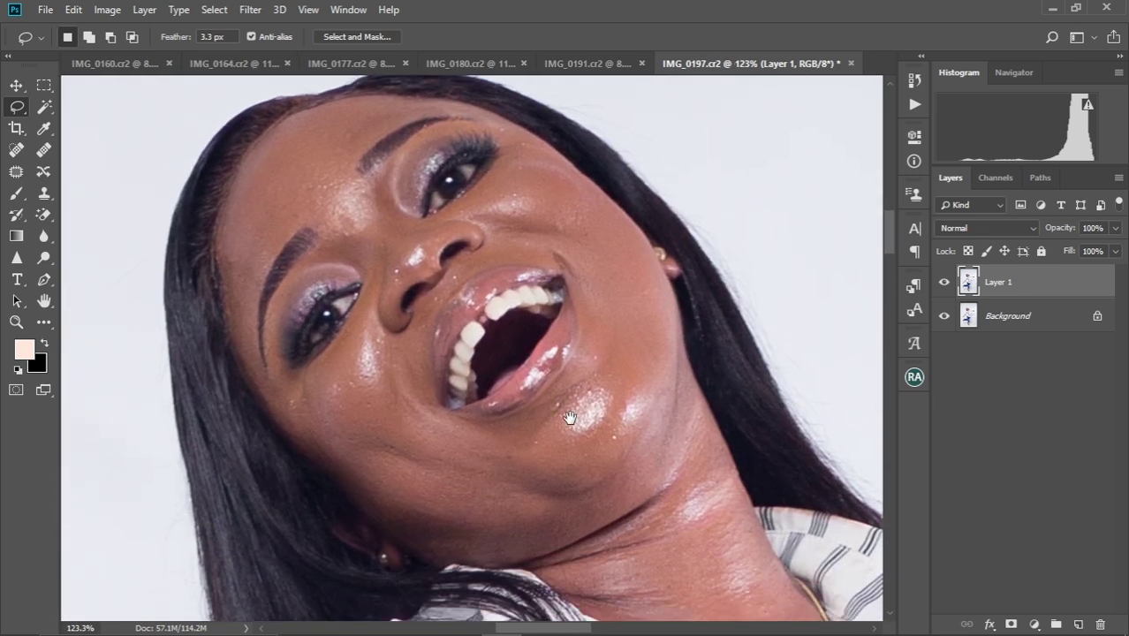
{"action": "scroll", "coordinate": [567, 373], "scroll_direction": "down", "scroll_amount": 2}
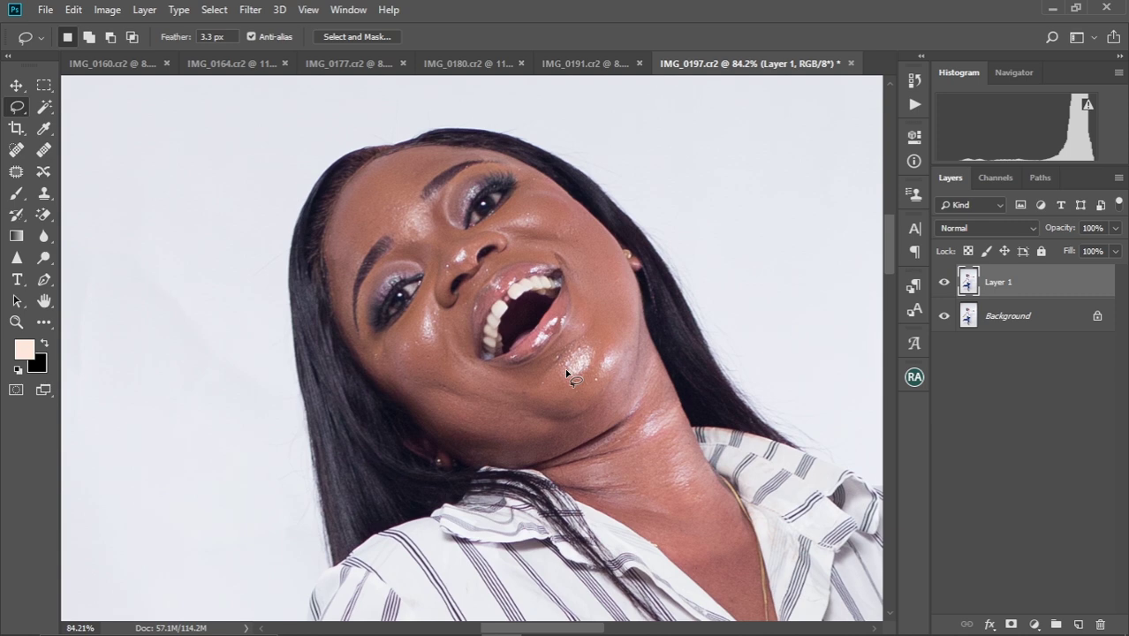
{"action": "key", "text": "j"}
{"action": "scroll", "coordinate": [362, 243], "scroll_direction": "up", "scroll_amount": 2}
{"action": "scroll", "coordinate": [366, 239], "scroll_direction": "up", "scroll_amount": 2}
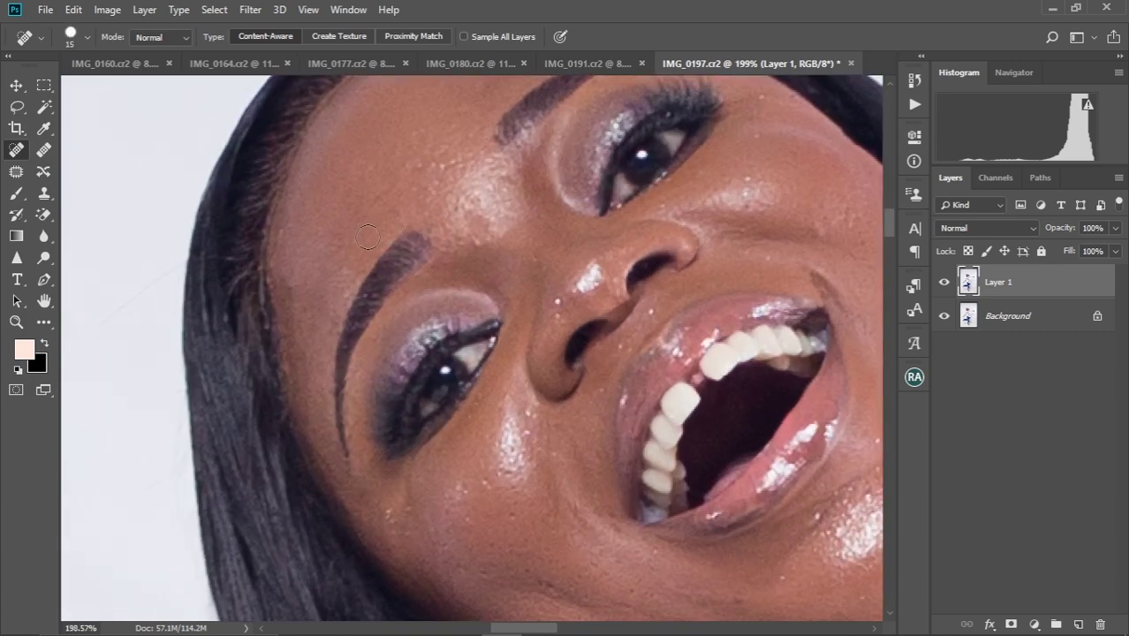
{"action": "left_click_drag", "start_coordinate": [393, 232], "coordinate": [357, 311]}
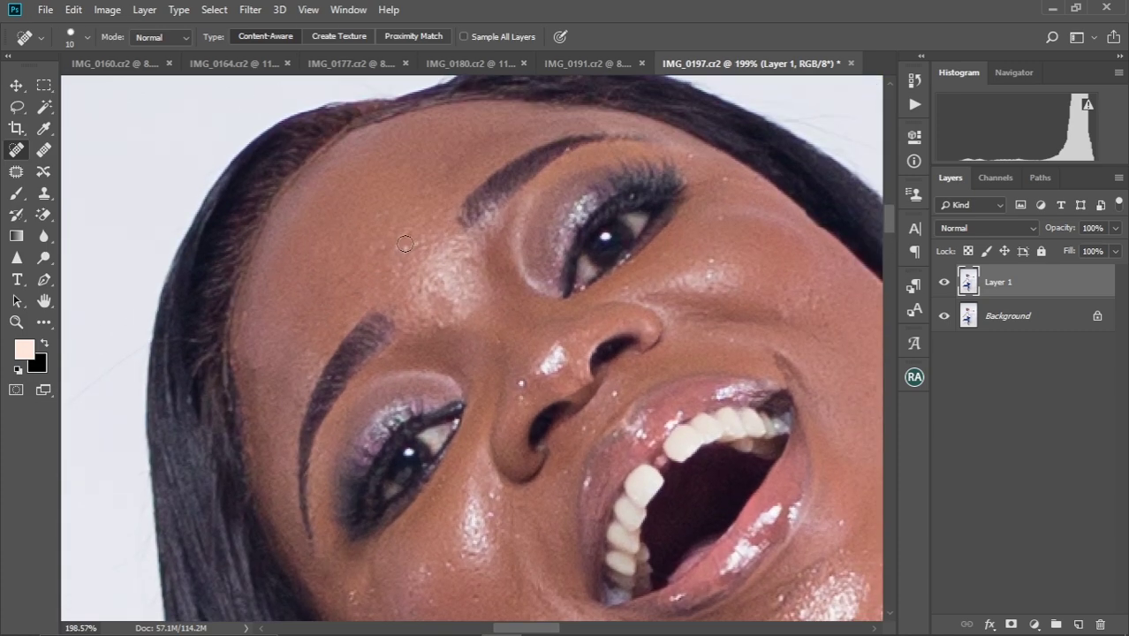
{"action": "mouse_move", "coordinate": [418, 243]}
{"action": "left_mouse_down"}
{"action": "mouse_move", "coordinate": [380, 250]}
{"action": "mouse_move", "coordinate": [397, 253]}
{"action": "mouse_move", "coordinate": [396, 274]}
{"action": "mouse_move", "coordinate": [374, 278]}
{"action": "left_mouse_up"}
{"action": "mouse_move", "coordinate": [383, 210]}
{"action": "left_mouse_down"}
{"action": "mouse_move", "coordinate": [401, 236]}
{"action": "mouse_move", "coordinate": [398, 275]}
{"action": "mouse_move", "coordinate": [414, 225]}
{"action": "left_mouse_up"}
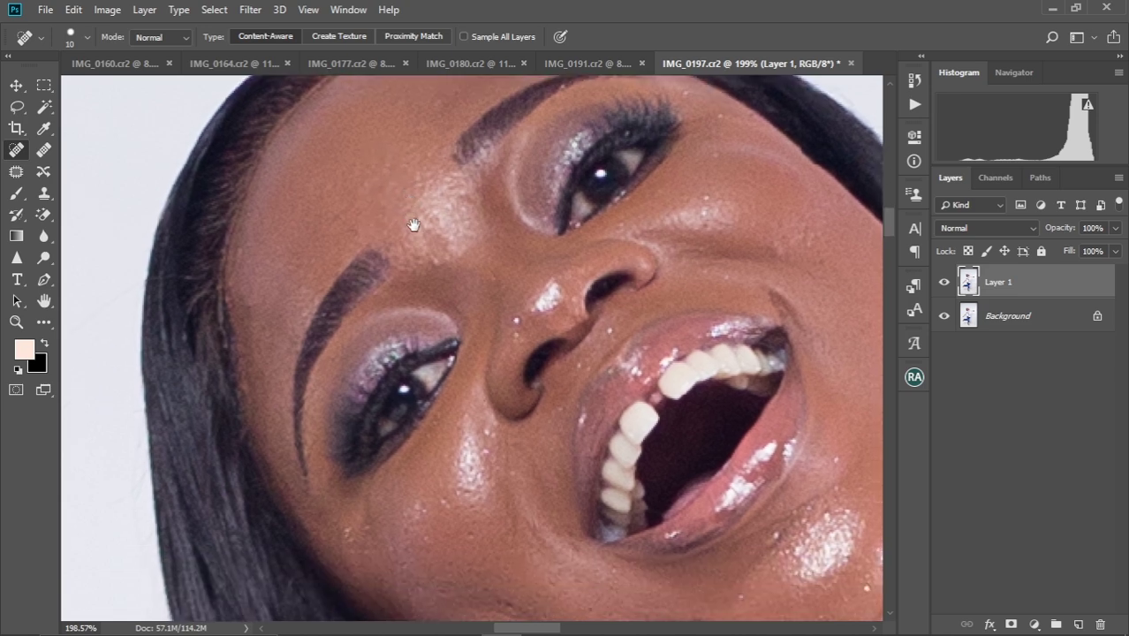
Heal the bright specks and spots on the image-left cheek just below the eye
{"action": "mouse_move", "coordinate": [432, 271]}
{"action": "left_mouse_down"}
{"action": "mouse_move", "coordinate": [415, 273]}
{"action": "mouse_move", "coordinate": [447, 237]}
{"action": "mouse_move", "coordinate": [433, 197]}
{"action": "left_mouse_up"}
{"action": "left_click_drag", "start_coordinate": [491, 238], "coordinate": [489, 170]}
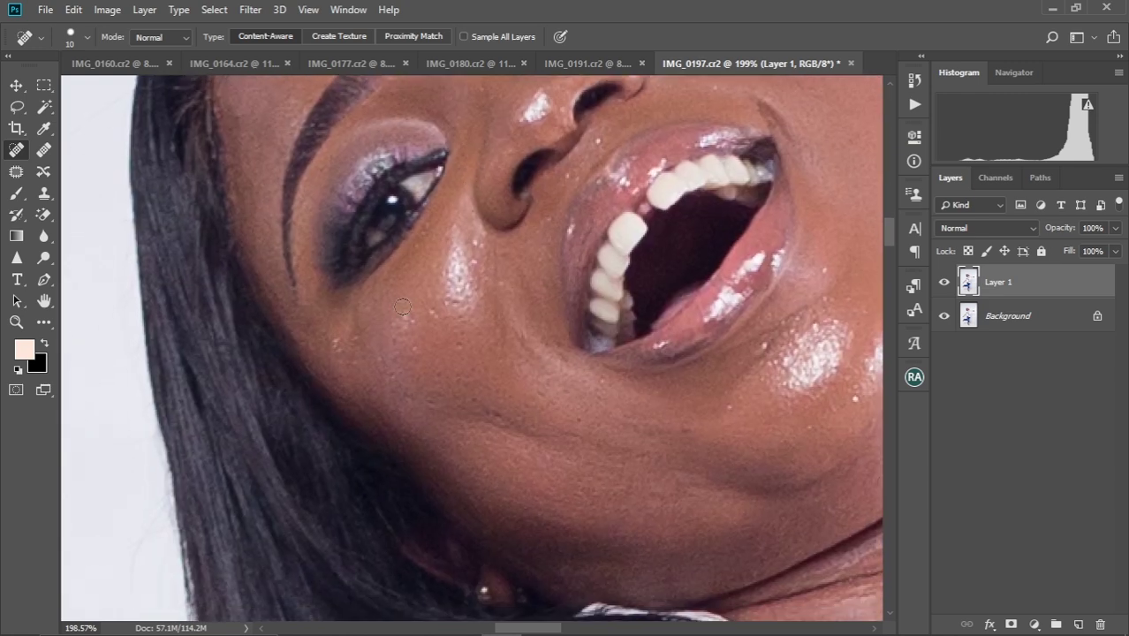
{"action": "mouse_move", "coordinate": [397, 323]}
{"action": "left_mouse_down"}
{"action": "mouse_move", "coordinate": [403, 332]}
{"action": "mouse_move", "coordinate": [390, 321]}
{"action": "mouse_move", "coordinate": [337, 353]}
{"action": "left_mouse_up"}
{"action": "left_click", "coordinate": [354, 369]}
{"action": "left_click", "coordinate": [432, 312]}
Heal the dark spots along the crease of the image-left lower cheek
{"action": "mouse_move", "coordinate": [476, 240]}
{"action": "left_mouse_down"}
{"action": "mouse_move", "coordinate": [472, 266]}
{"action": "mouse_move", "coordinate": [397, 162]}
{"action": "left_mouse_up"}
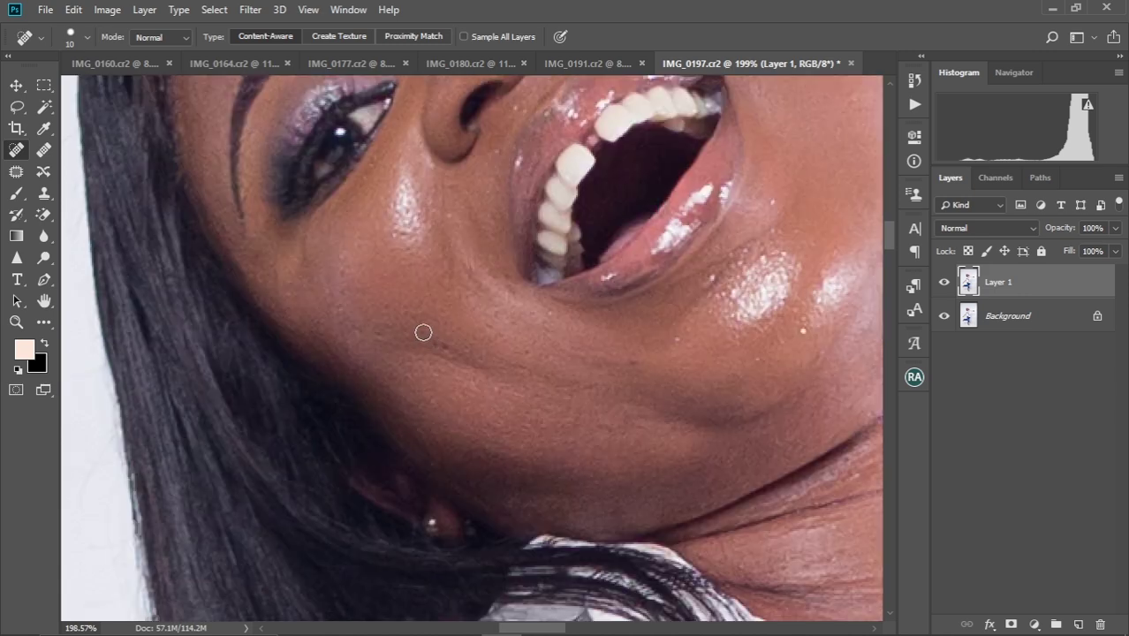
{"action": "left_click_drag", "start_coordinate": [422, 334], "coordinate": [429, 341]}
{"action": "left_click", "coordinate": [446, 351]}
{"action": "left_click", "coordinate": [387, 337]}
Heal the spots on the smile line, beside the nostril and above the upper lip
{"action": "left_click_drag", "start_coordinate": [483, 283], "coordinate": [469, 390]}
{"action": "left_click", "coordinate": [439, 282]}
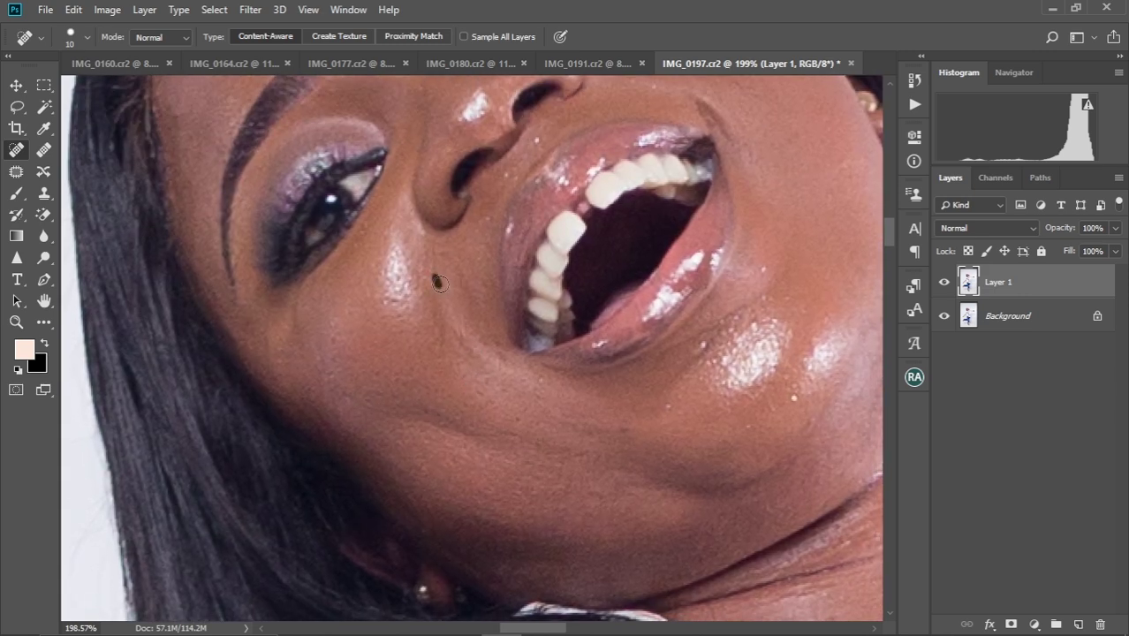
{"action": "left_click", "coordinate": [417, 232]}
{"action": "left_click", "coordinate": [485, 219]}
{"action": "left_click", "coordinate": [503, 177]}
{"action": "left_click", "coordinate": [514, 182]}
{"action": "left_click", "coordinate": [533, 144]}
Heal the dark spots and bright specks on the image-right cheek beneath the eye
{"action": "mouse_move", "coordinate": [517, 170]}
{"action": "left_mouse_down"}
{"action": "mouse_move", "coordinate": [479, 299]}
{"action": "mouse_move", "coordinate": [459, 302]}
{"action": "left_mouse_up"}
{"action": "left_click", "coordinate": [590, 217]}
{"action": "left_click", "coordinate": [565, 190]}
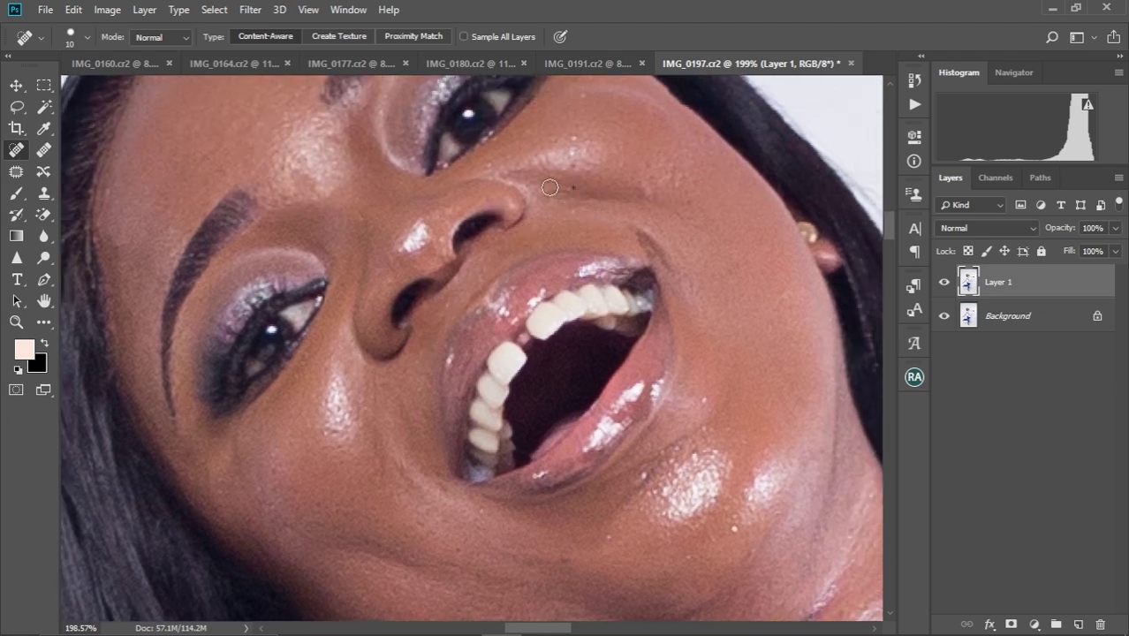
{"action": "left_click_drag", "start_coordinate": [568, 189], "coordinate": [555, 190]}
{"action": "left_click", "coordinate": [574, 157]}
{"action": "mouse_move", "coordinate": [576, 142]}
{"action": "left_mouse_down"}
{"action": "mouse_move", "coordinate": [570, 151]}
{"action": "mouse_move", "coordinate": [564, 143]}
{"action": "mouse_move", "coordinate": [572, 180]}
{"action": "left_mouse_up"}
{"action": "left_click", "coordinate": [577, 135]}
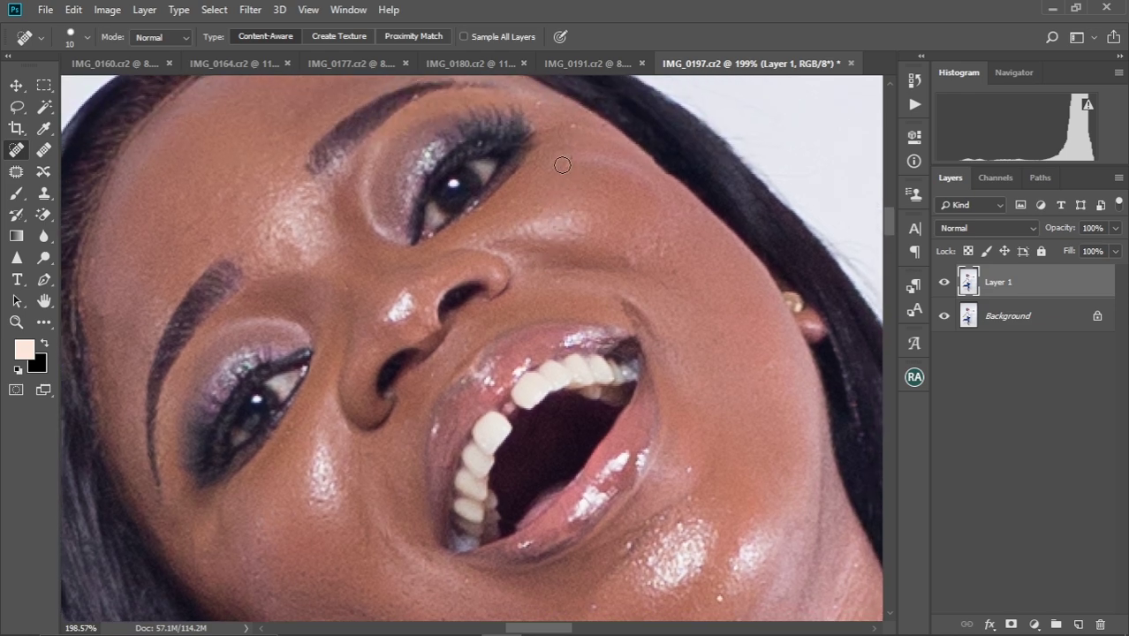
Heal the specks on the temple beside the outer corner of the image-right eye
{"action": "left_click", "coordinate": [563, 164]}
{"action": "left_click_drag", "start_coordinate": [571, 126], "coordinate": [567, 184]}
{"action": "left_click", "coordinate": [568, 187]}
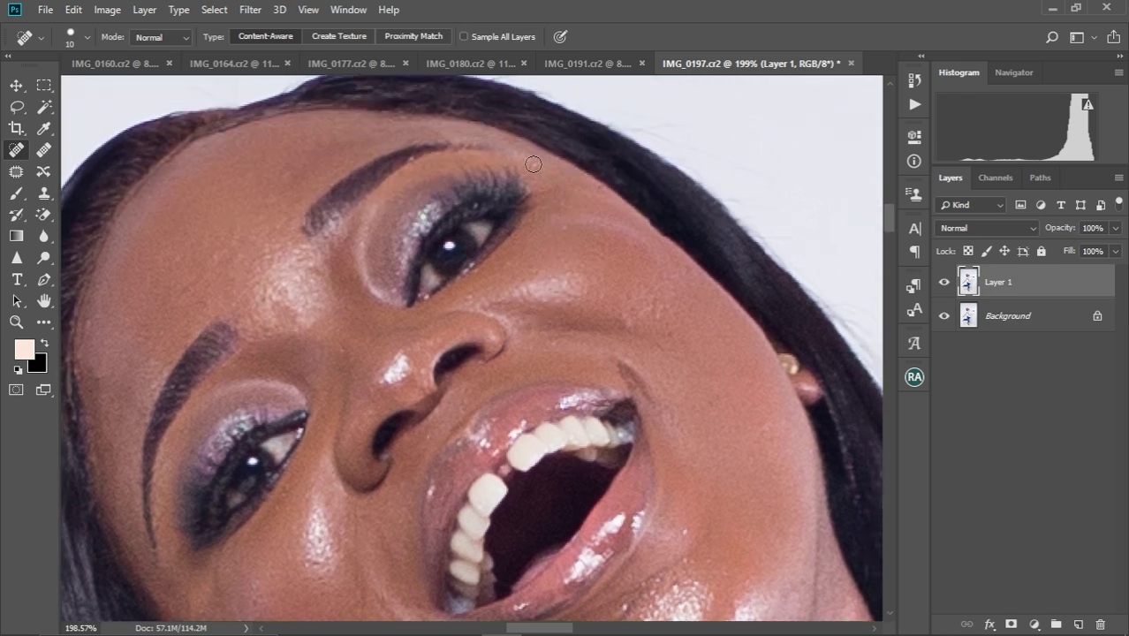
{"action": "left_click", "coordinate": [537, 168]}
Heal the remaining spots on the middle of the image-right cheek between the smile line and the ear
{"action": "left_click_drag", "start_coordinate": [577, 279], "coordinate": [487, 186]}
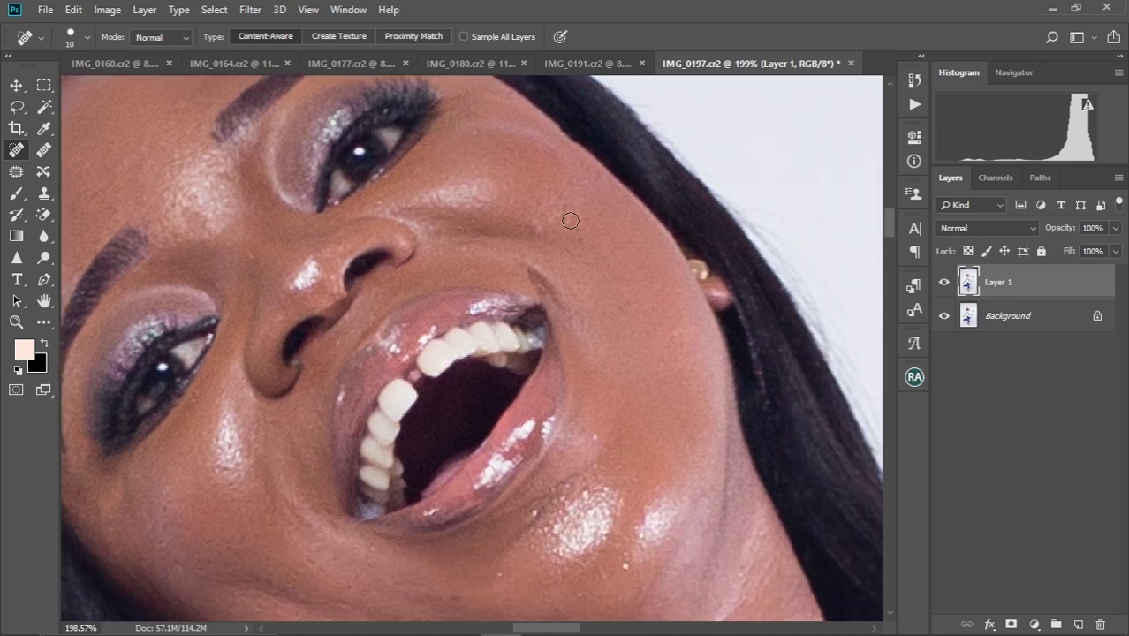
{"action": "left_click_drag", "start_coordinate": [574, 224], "coordinate": [564, 223]}
{"action": "left_click", "coordinate": [527, 224]}
{"action": "left_click", "coordinate": [539, 236]}
{"action": "left_click", "coordinate": [543, 216]}
Heal the spots and shiny specks on the chin and around its highlights below the lower lip
{"action": "scroll", "coordinate": [580, 209], "scroll_direction": "down", "scroll_amount": 5}
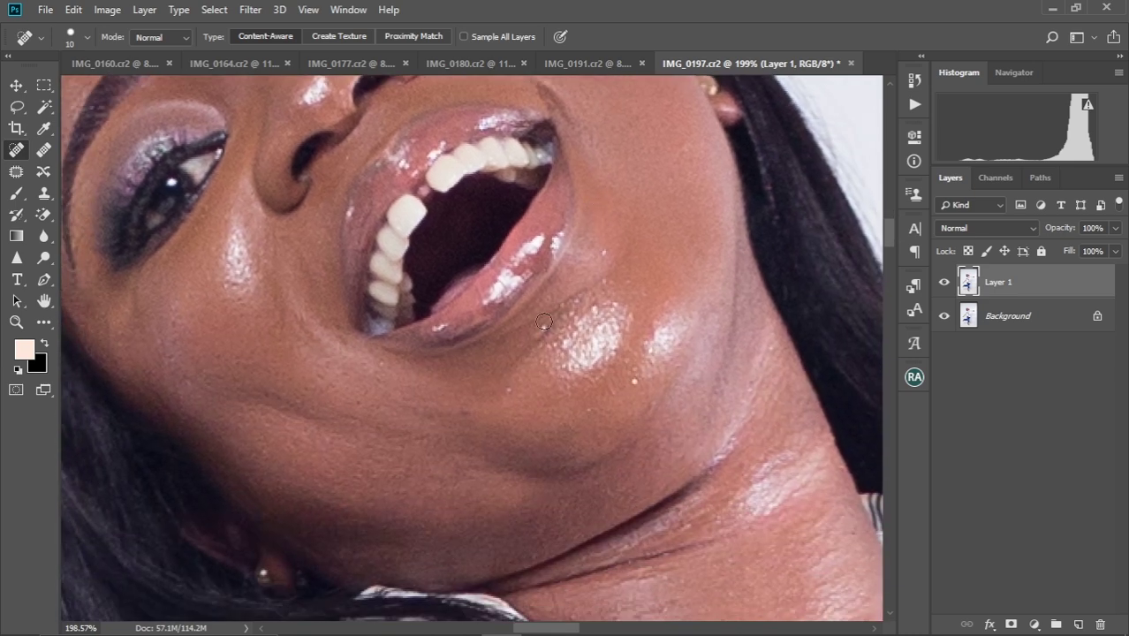
{"action": "left_click", "coordinate": [544, 323]}
{"action": "left_click", "coordinate": [546, 326]}
{"action": "left_click", "coordinate": [503, 373]}
{"action": "left_click", "coordinate": [634, 384]}
{"action": "left_click", "coordinate": [630, 375]}
{"action": "left_click", "coordinate": [631, 372]}
{"action": "left_click", "coordinate": [653, 328]}
{"action": "left_click", "coordinate": [649, 353]}
{"action": "left_click", "coordinate": [576, 303]}
{"action": "left_click", "coordinate": [557, 320]}
{"action": "left_click", "coordinate": [561, 306]}
{"action": "left_click", "coordinate": [539, 340]}
{"action": "left_click", "coordinate": [540, 346]}
{"action": "left_click", "coordinate": [557, 346]}
{"action": "left_click", "coordinate": [584, 309]}
{"action": "left_click", "coordinate": [594, 308]}
Inspect the neck, shirt, both arms and hands close up for remaining skin blemishes
{"action": "scroll", "coordinate": [596, 312], "scroll_direction": "down", "scroll_amount": 6}
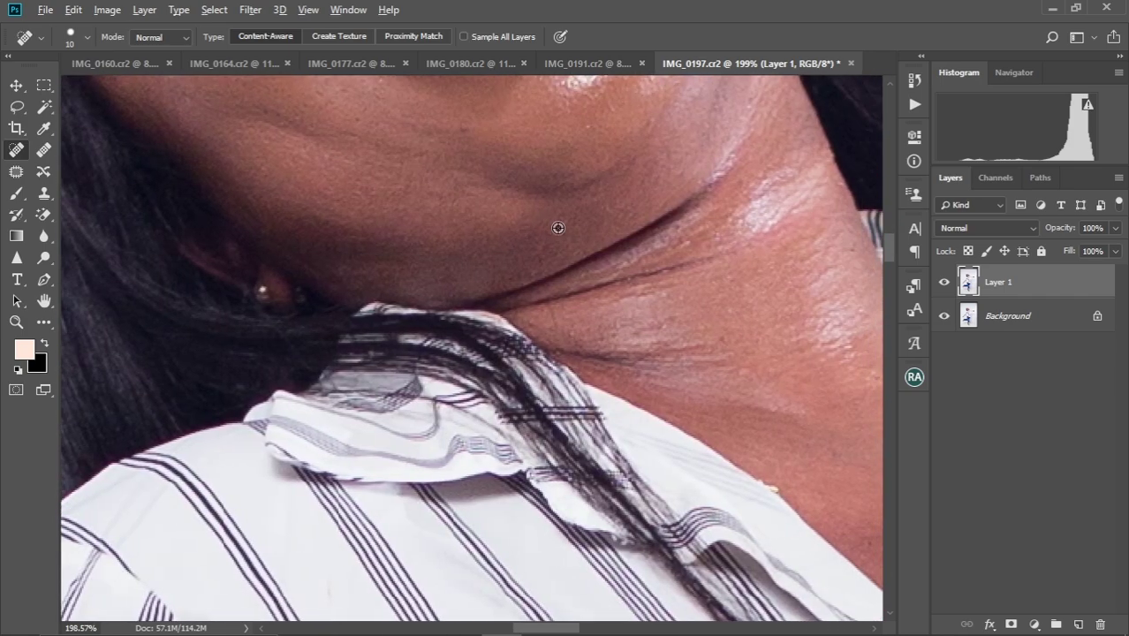
{"action": "scroll", "coordinate": [558, 228], "scroll_direction": "down", "scroll_amount": 5}
{"action": "left_click_drag", "start_coordinate": [576, 312], "coordinate": [538, 521]}
{"action": "left_click_drag", "start_coordinate": [542, 469], "coordinate": [494, 182]}
{"action": "left_click_drag", "start_coordinate": [550, 449], "coordinate": [538, 232]}
{"action": "left_click_drag", "start_coordinate": [520, 492], "coordinate": [610, 295]}
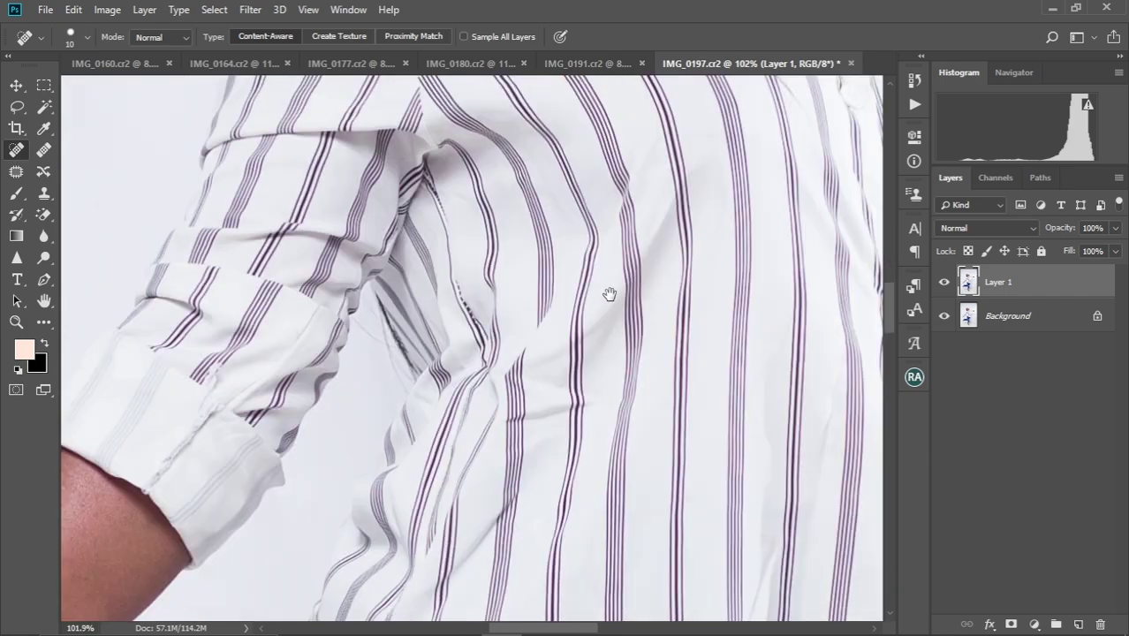
{"action": "mouse_move", "coordinate": [522, 411]}
{"action": "left_mouse_down"}
{"action": "mouse_move", "coordinate": [570, 315]}
{"action": "mouse_move", "coordinate": [698, 212]}
{"action": "left_mouse_up"}
{"action": "mouse_move", "coordinate": [497, 395]}
{"action": "left_mouse_down"}
{"action": "mouse_move", "coordinate": [675, 293]}
{"action": "mouse_move", "coordinate": [711, 254]}
{"action": "left_mouse_up"}
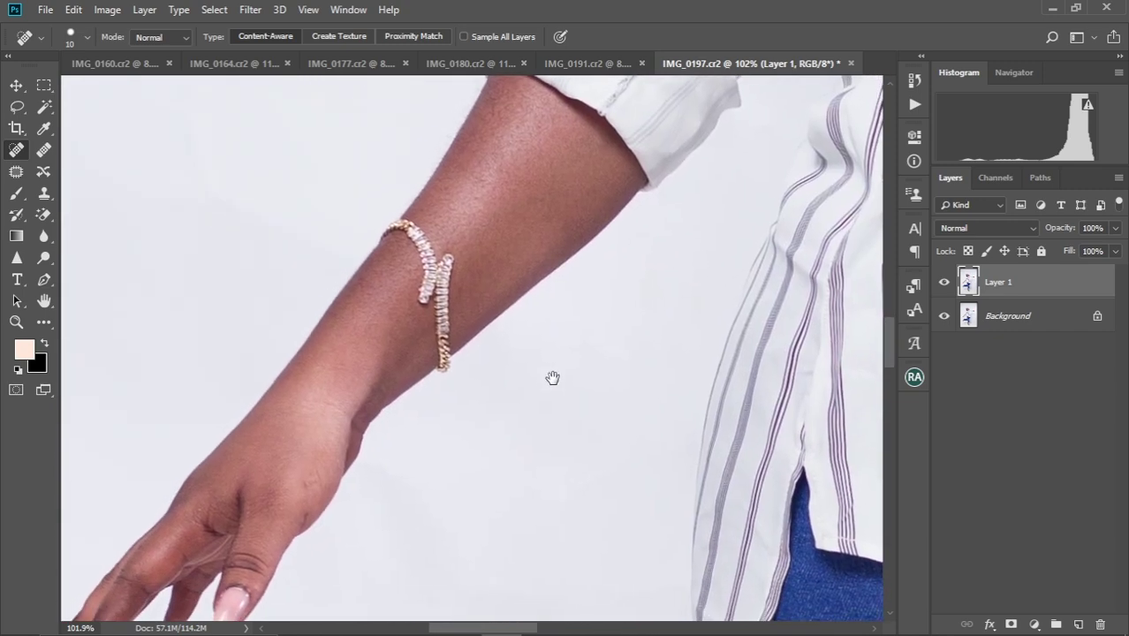
{"action": "mouse_move", "coordinate": [552, 378]}
{"action": "left_mouse_down"}
{"action": "mouse_move", "coordinate": [659, 284]}
{"action": "mouse_move", "coordinate": [540, 417]}
{"action": "left_mouse_up"}
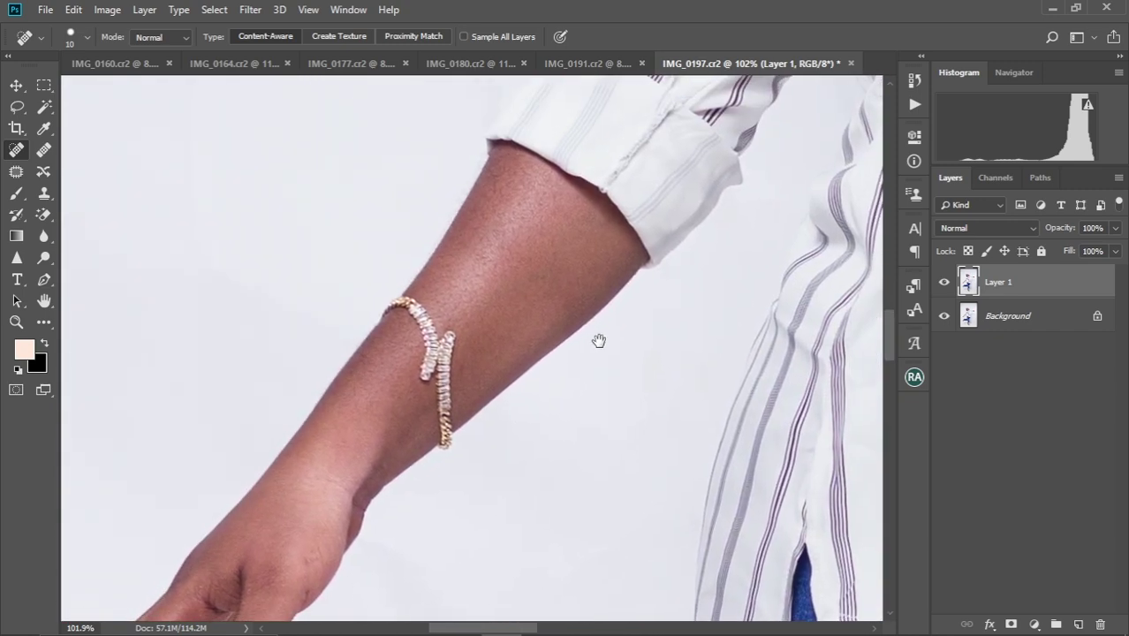
{"action": "left_click_drag", "start_coordinate": [707, 305], "coordinate": [451, 351]}
{"action": "scroll", "coordinate": [650, 321], "scroll_direction": "right", "scroll_amount": 4}
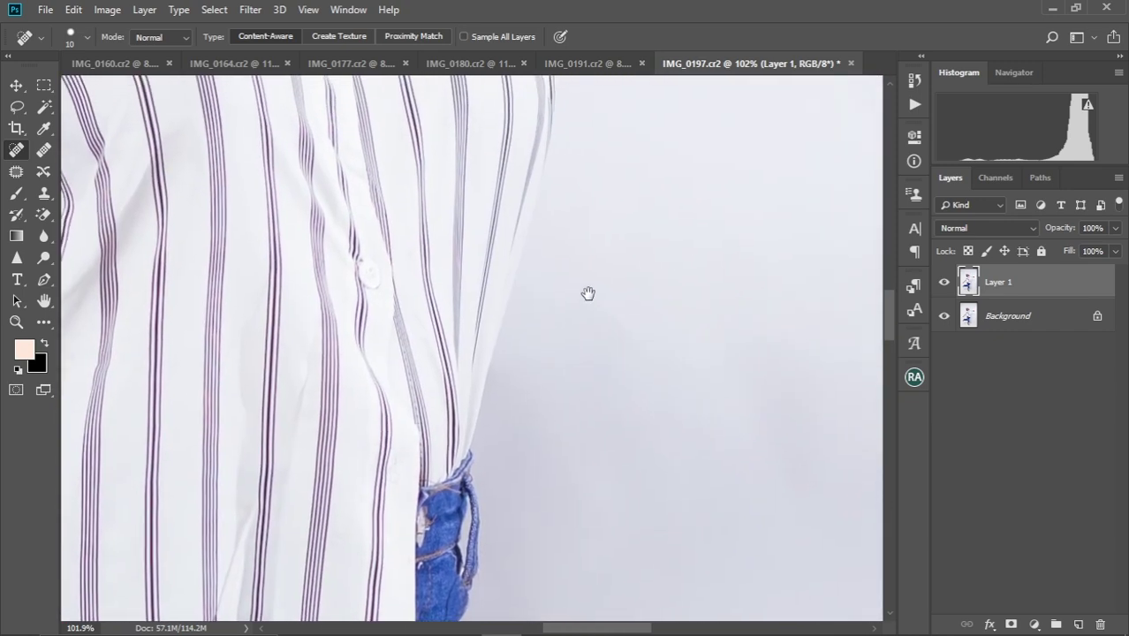
{"action": "scroll", "coordinate": [592, 300], "scroll_direction": "up", "scroll_amount": 5}
{"action": "scroll", "coordinate": [566, 376], "scroll_direction": "right", "scroll_amount": 2}
{"action": "scroll", "coordinate": [497, 381], "scroll_direction": "right", "scroll_amount": 10}
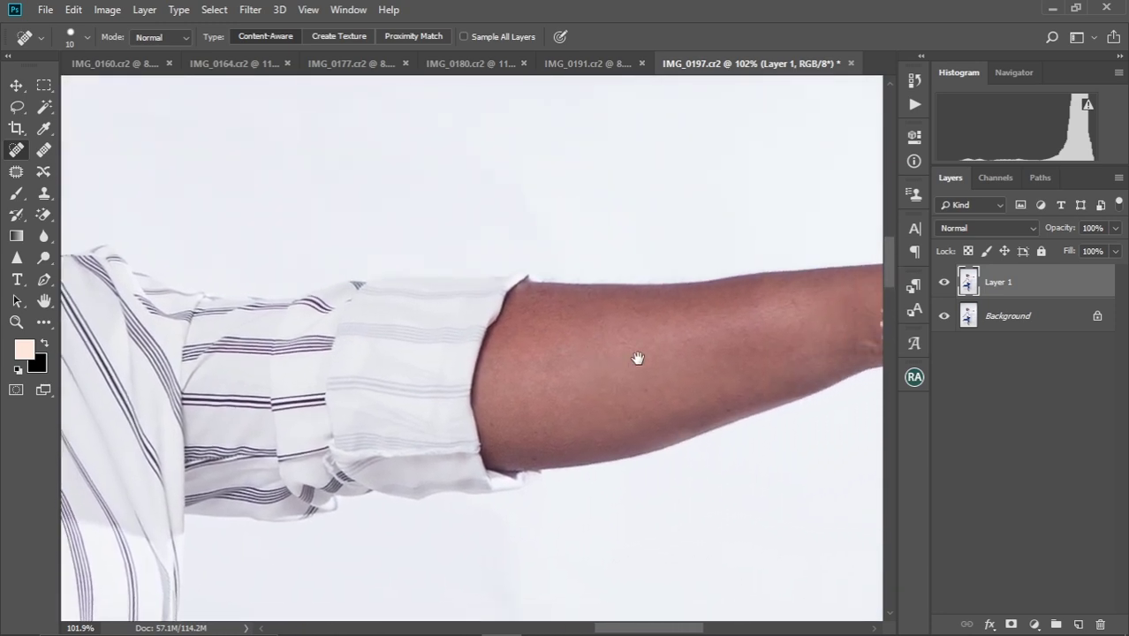
{"action": "scroll", "coordinate": [379, 361], "scroll_direction": "right", "scroll_amount": 4}
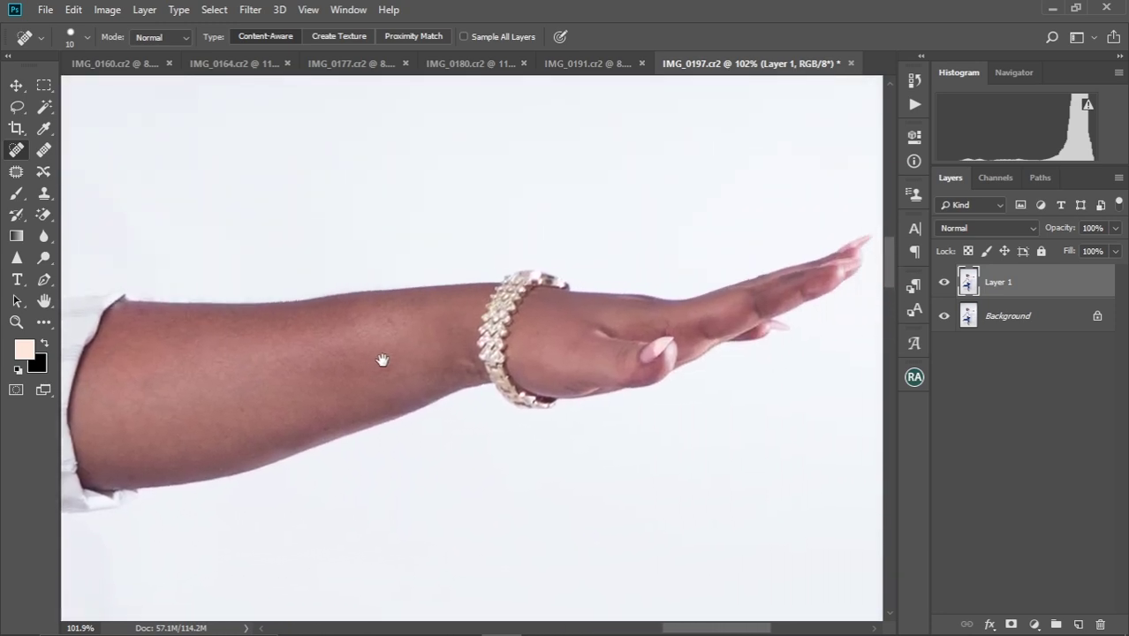
{"action": "scroll", "coordinate": [421, 367], "scroll_direction": "left", "scroll_amount": 10}
{"action": "scroll", "coordinate": [630, 352], "scroll_direction": "left", "scroll_amount": 6}
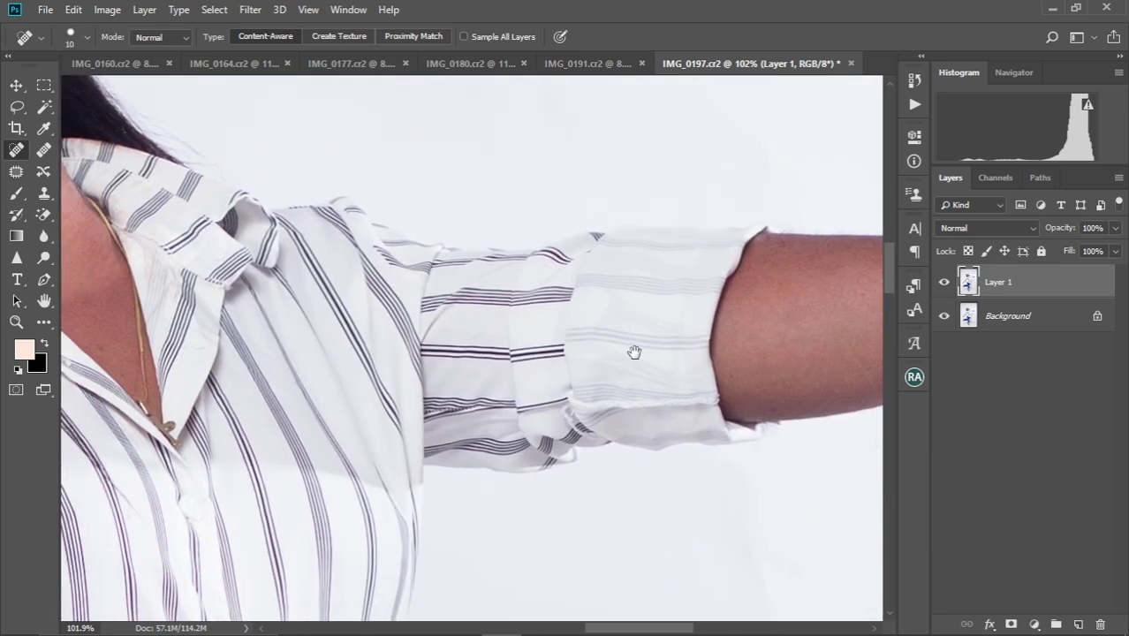
{"action": "scroll", "coordinate": [559, 351], "scroll_direction": "up", "scroll_amount": 6}
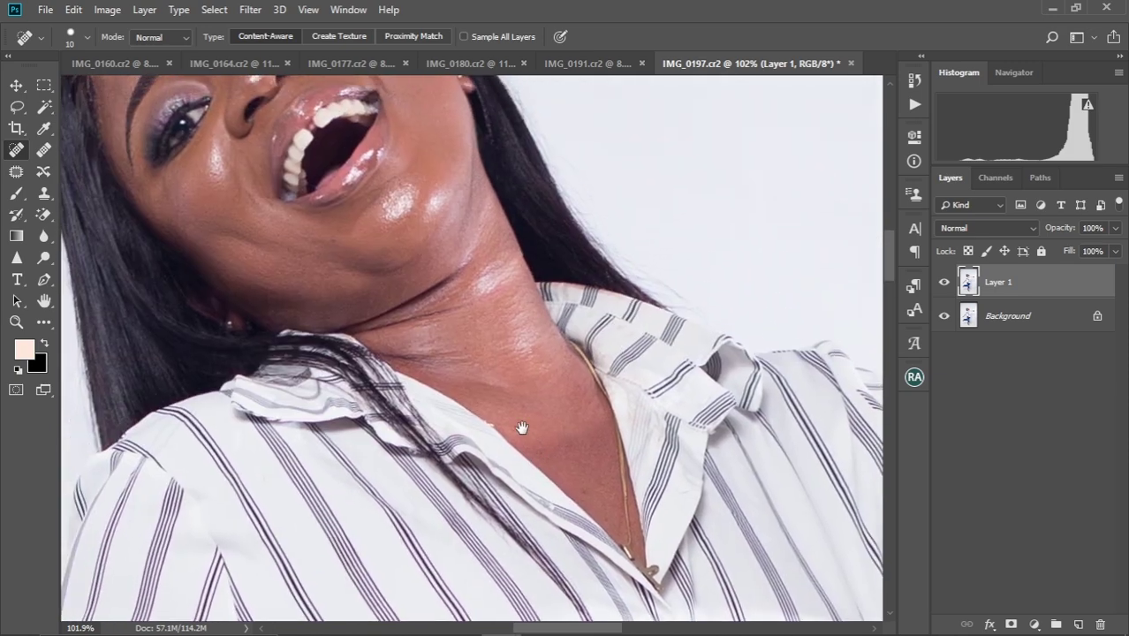
{"action": "left_click_drag", "start_coordinate": [430, 291], "coordinate": [508, 379]}
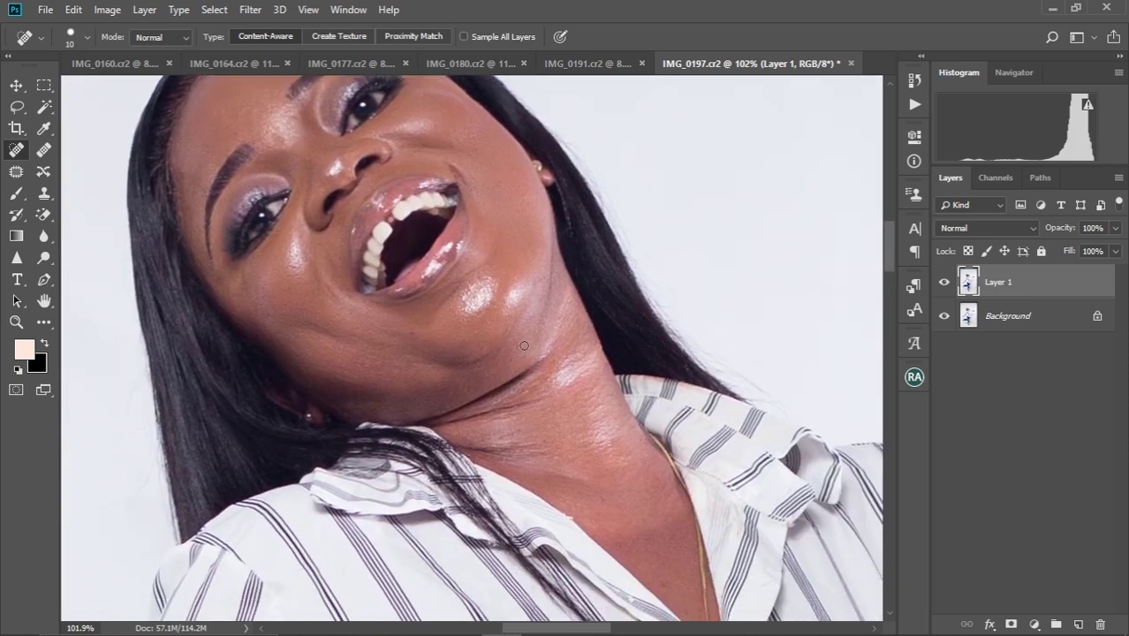
Review the whole retouched portrait and the face and upper body at closer range
{"action": "key", "text": "ctrl+0"}
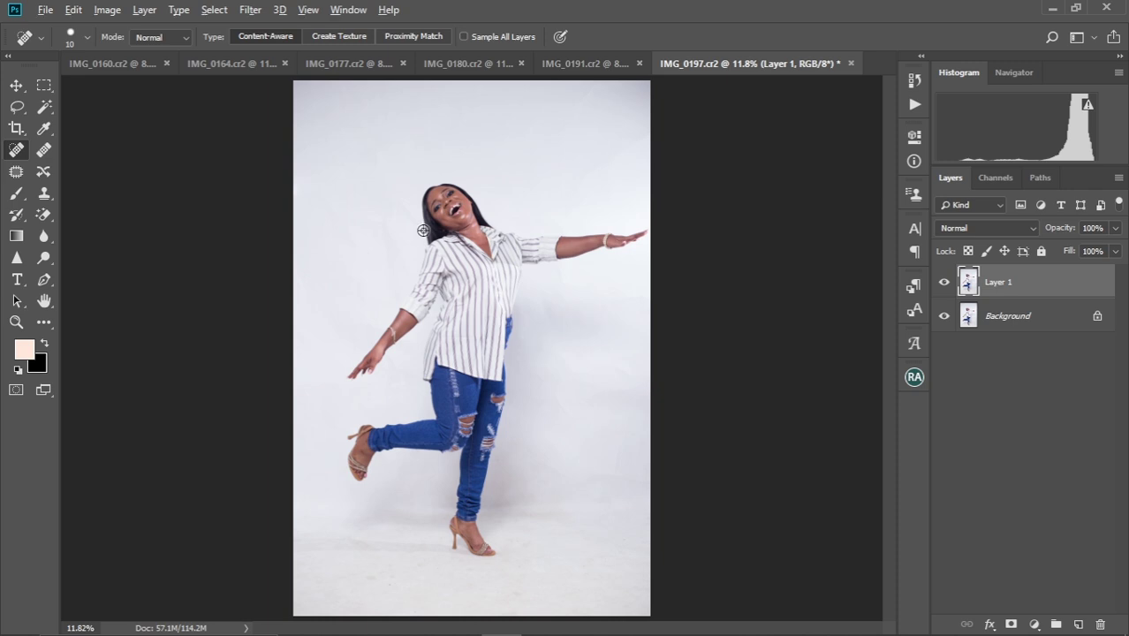
{"action": "scroll", "coordinate": [428, 276], "scroll_direction": "up", "scroll_amount": 4}
{"action": "scroll", "coordinate": [423, 230], "scroll_direction": "down", "scroll_amount": 2}
{"action": "scroll", "coordinate": [423, 231], "scroll_direction": "up", "scroll_amount": 6}
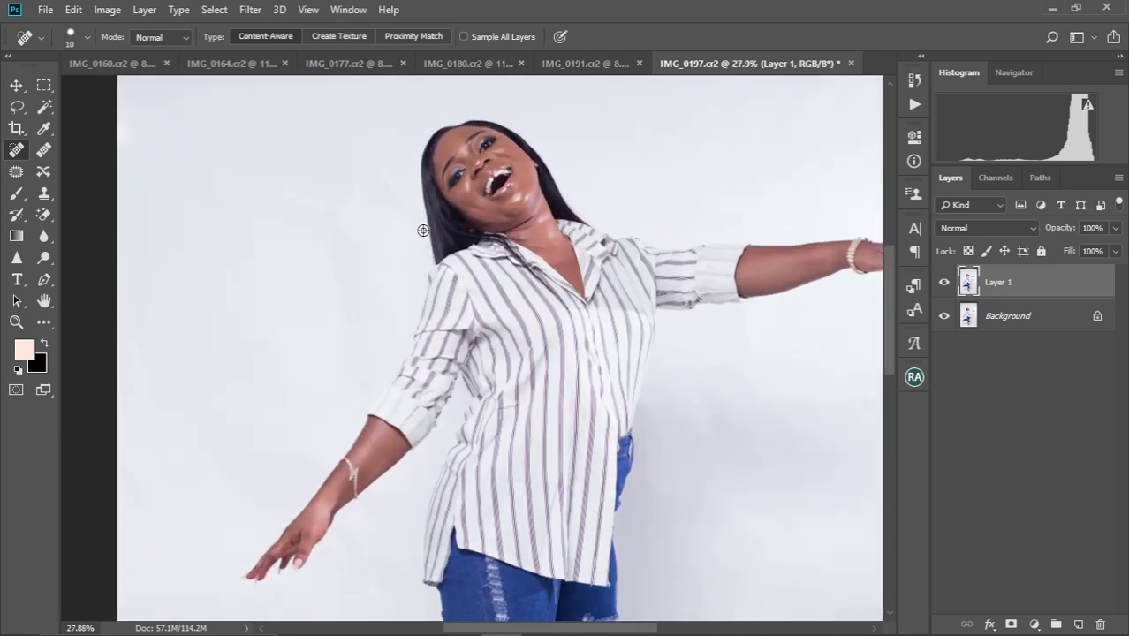
{"action": "left_click_drag", "start_coordinate": [447, 229], "coordinate": [509, 354]}
{"action": "mouse_move", "coordinate": [530, 231]}
{"action": "left_mouse_down"}
{"action": "mouse_move", "coordinate": [511, 375]}
{"action": "mouse_move", "coordinate": [514, 227]}
{"action": "left_mouse_up"}
{"action": "left_click_drag", "start_coordinate": [521, 352], "coordinate": [517, 250]}
{"action": "scroll", "coordinate": [518, 249], "scroll_direction": "down", "scroll_amount": 5}
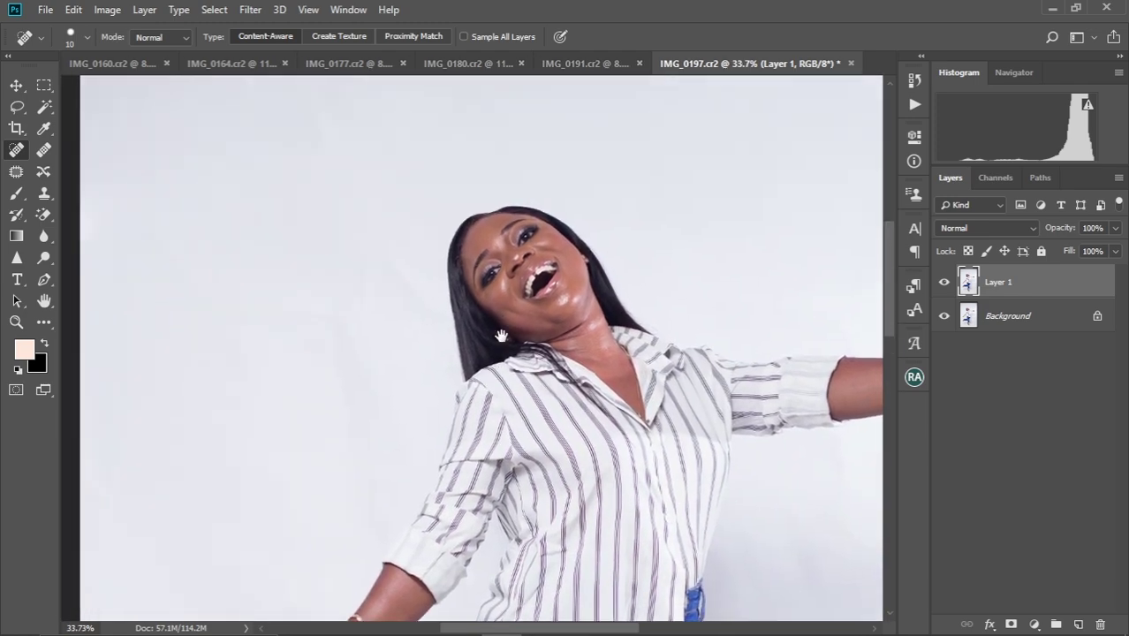
{"action": "scroll", "coordinate": [500, 334], "scroll_direction": "down", "scroll_amount": 1}
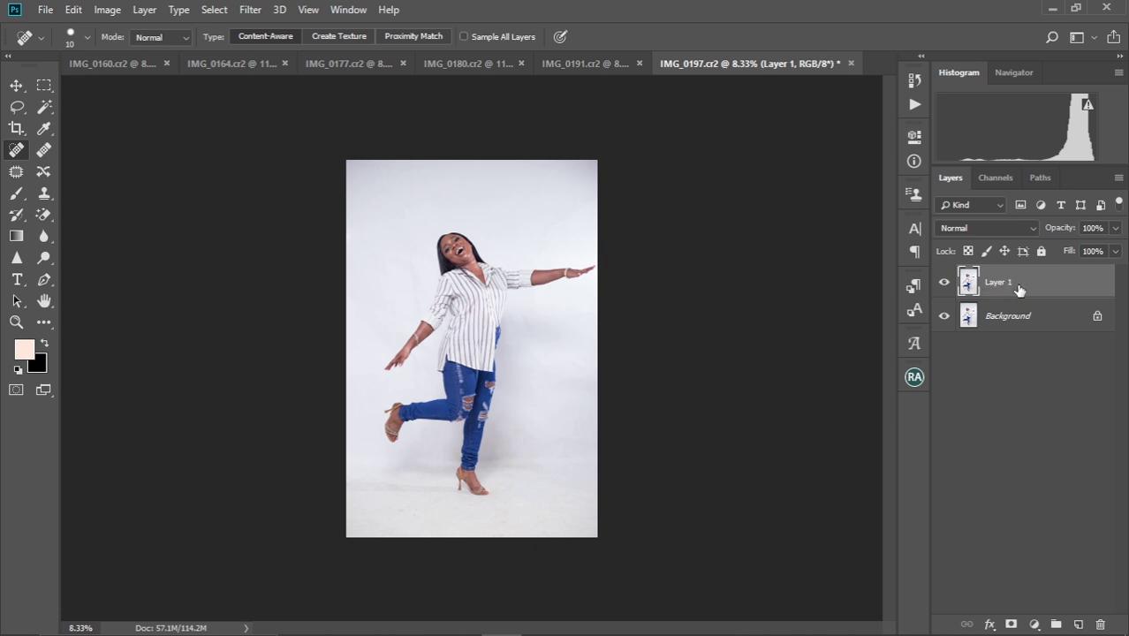
Duplicate the retouched Layer 1 and rename the lower of the two layers Color
{"action": "key", "text": "ctrl+j"}
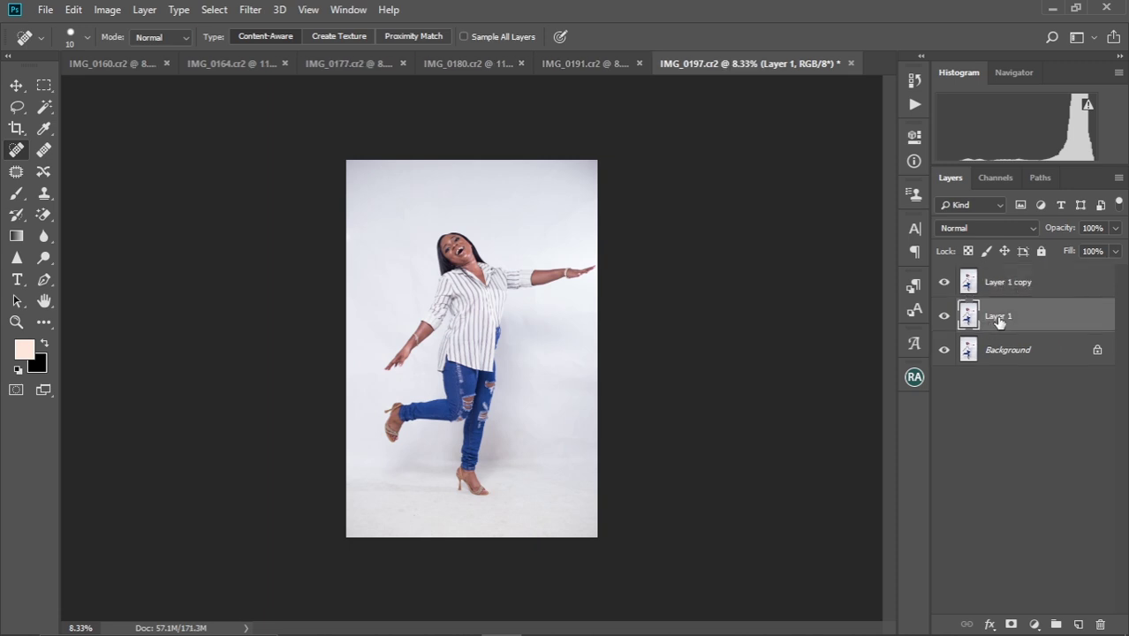
{"action": "double_click", "coordinate": [1000, 316]}
{"action": "key", "text": "BackSpace"}
{"action": "type", "text": "Color"}
{"action": "key", "text": "Return"}
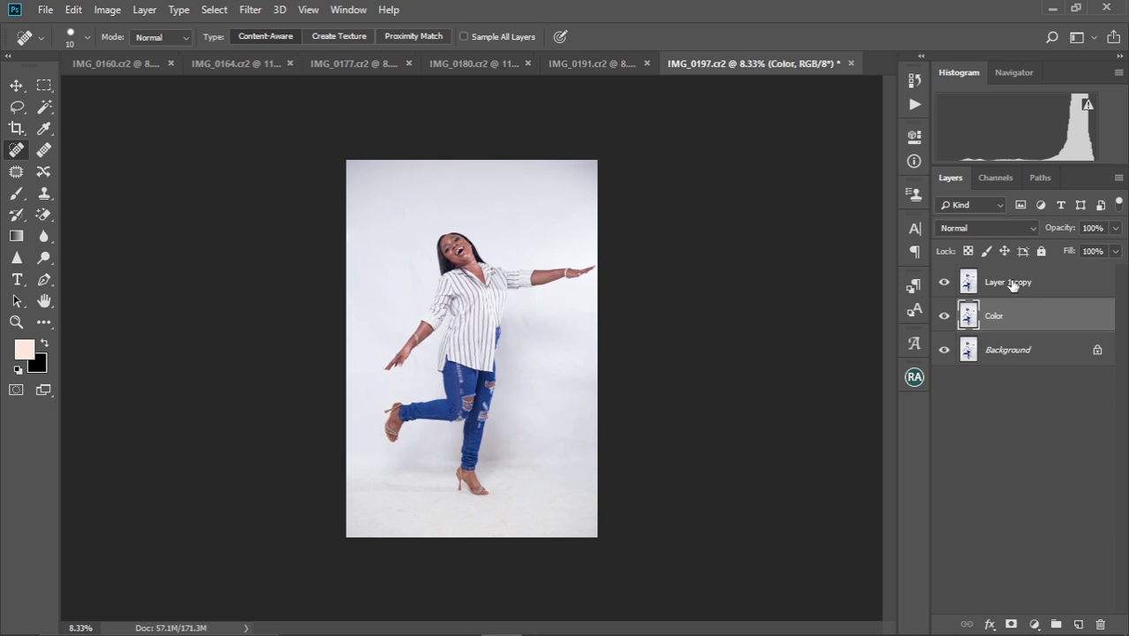
Rename the Layer 1 copy layer as Texture
{"action": "double_click", "coordinate": [1014, 283]}
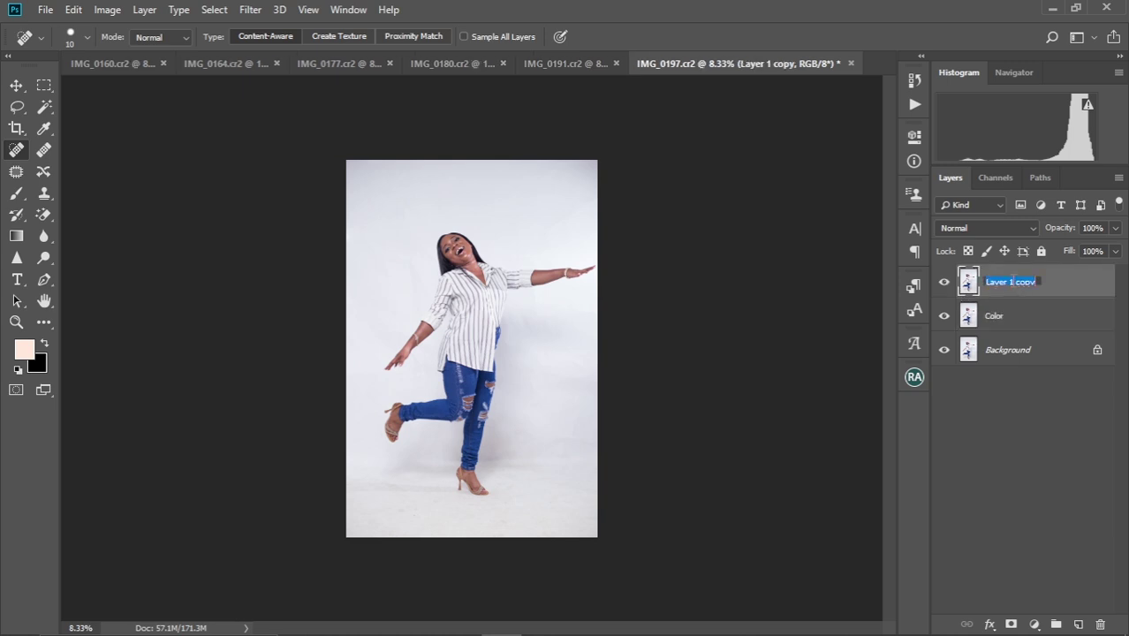
{"action": "type", "text": "Texture"}
{"action": "key", "text": "Return"}
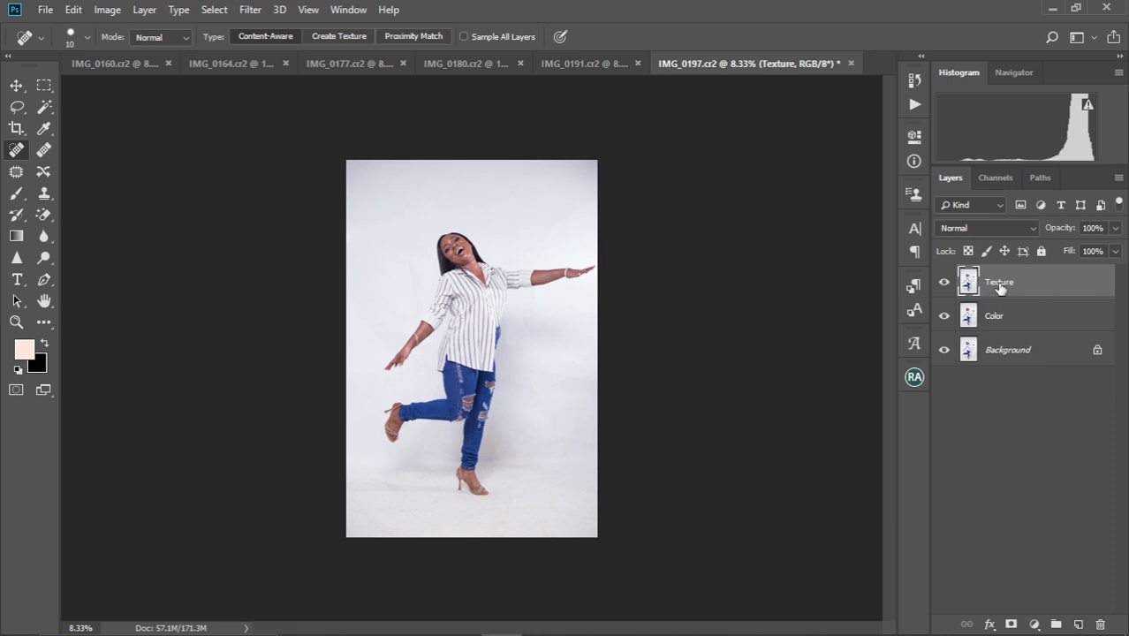
{"action": "double_click", "coordinate": [1000, 282]}
{"action": "left_click", "coordinate": [1031, 284]}
{"action": "left_click", "coordinate": [1056, 292]}
{"action": "double_click", "coordinate": [1052, 287]}
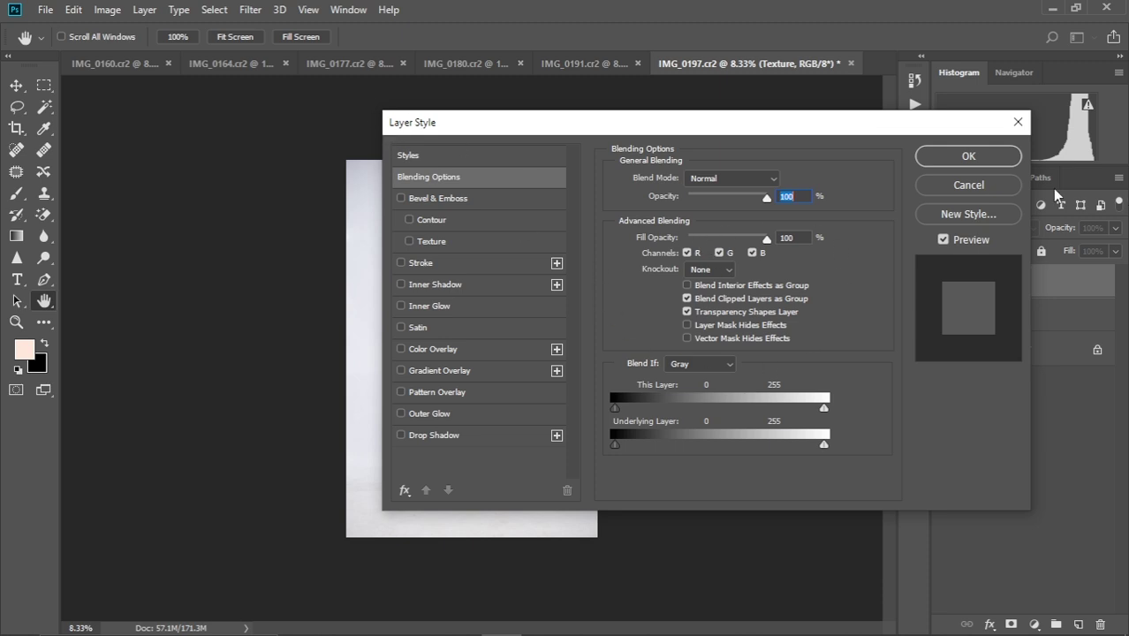
{"action": "left_click", "coordinate": [1018, 122]}
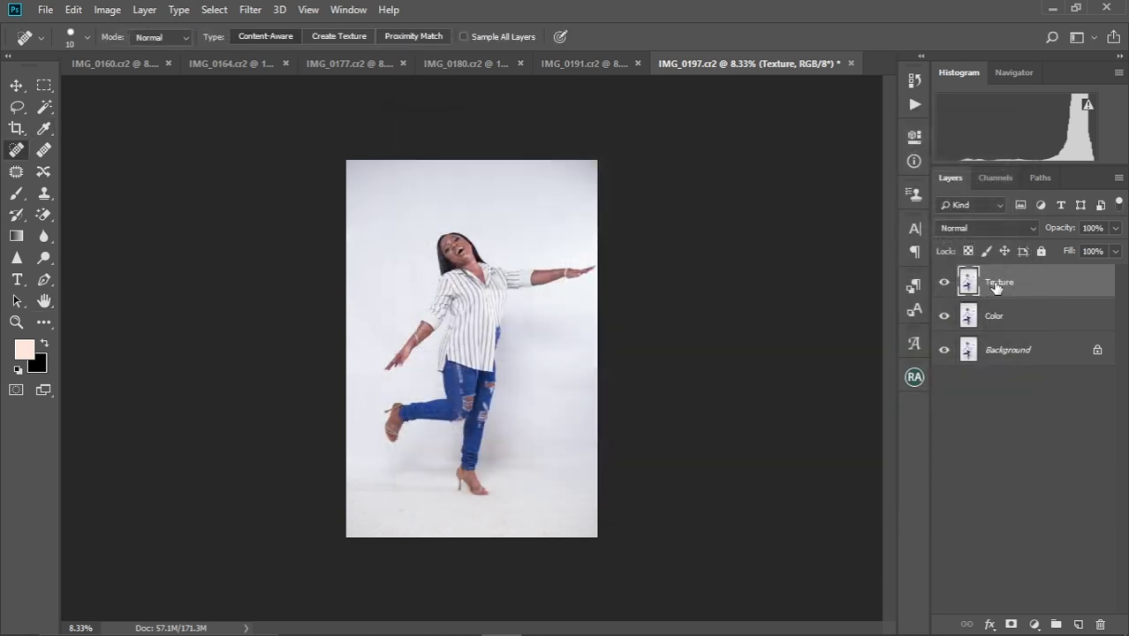
Hide the Texture layer and apply a Gaussian Blur with a 4.0 pixel radius to the Color layer
{"action": "left_click", "coordinate": [1021, 325]}
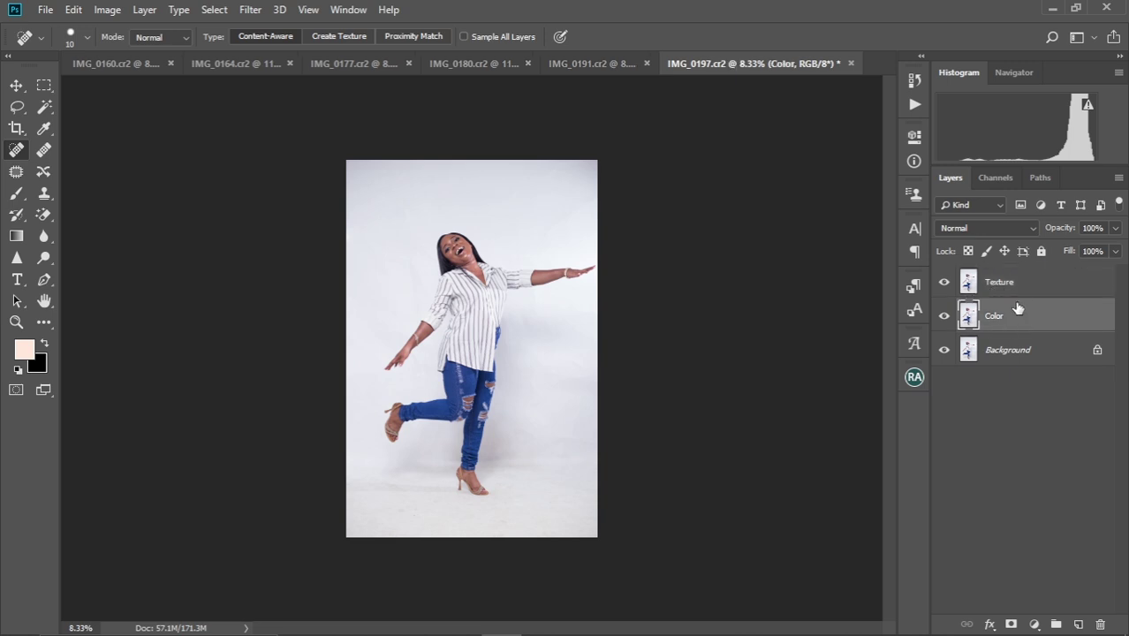
{"action": "left_click", "coordinate": [943, 282]}
{"action": "left_click", "coordinate": [251, 10]}
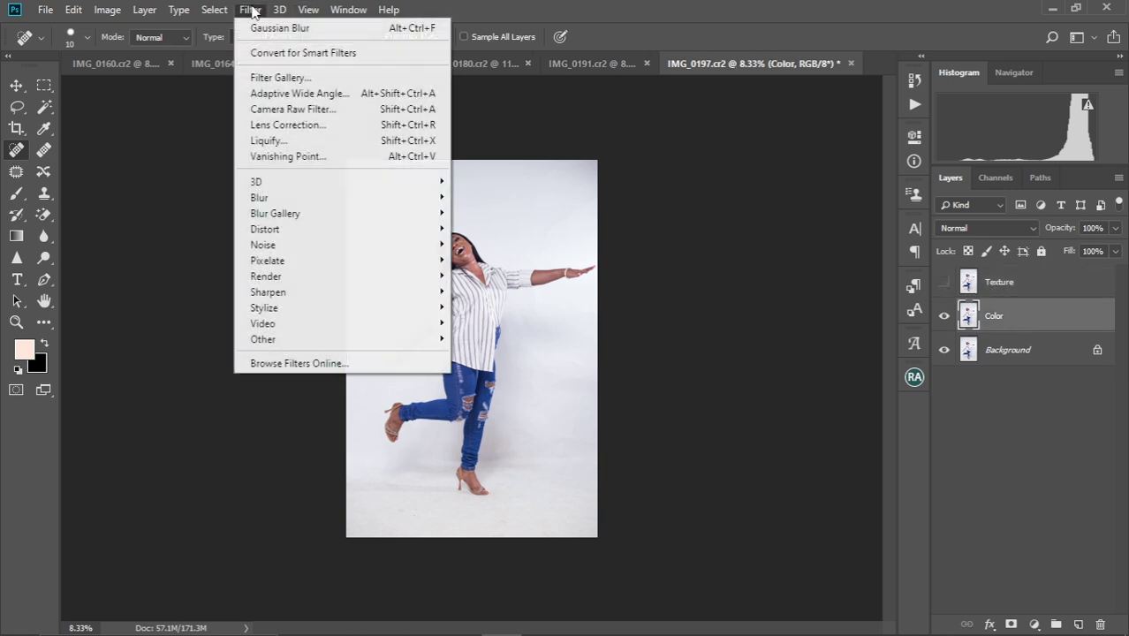
{"action": "mouse_move", "coordinate": [274, 197]}
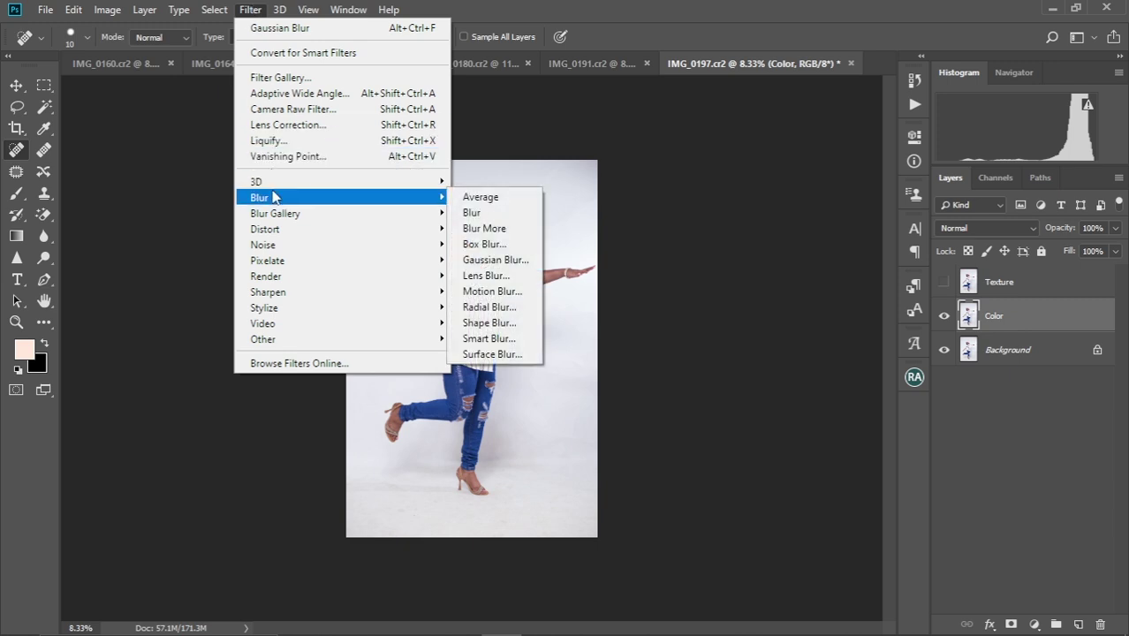
{"action": "left_click", "coordinate": [495, 260]}
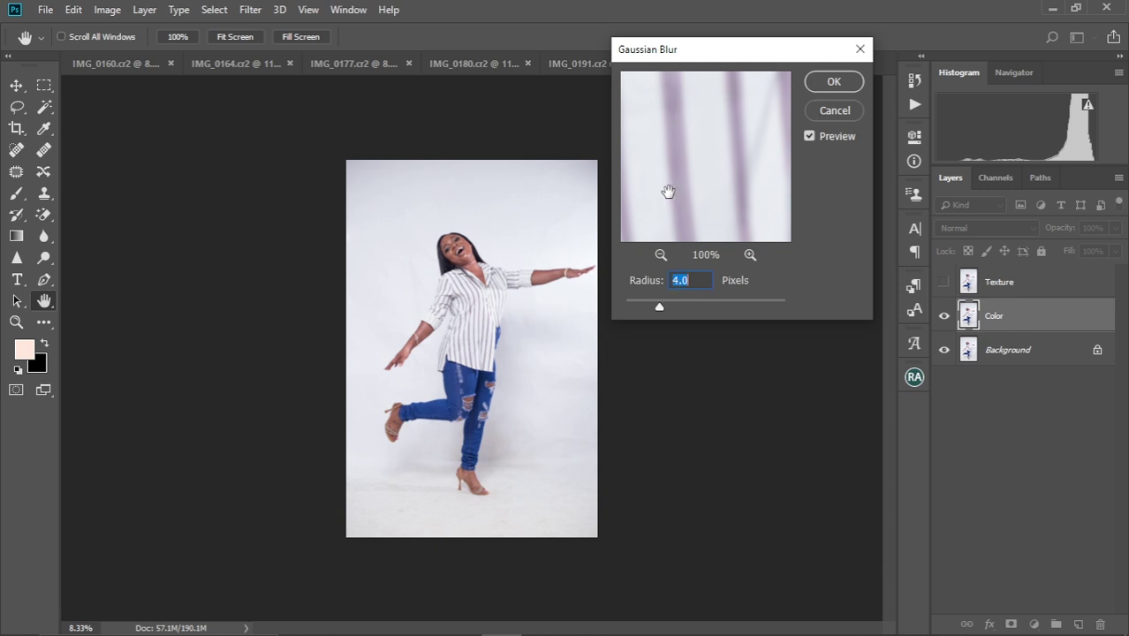
{"action": "left_click_drag", "start_coordinate": [698, 172], "coordinate": [701, 119]}
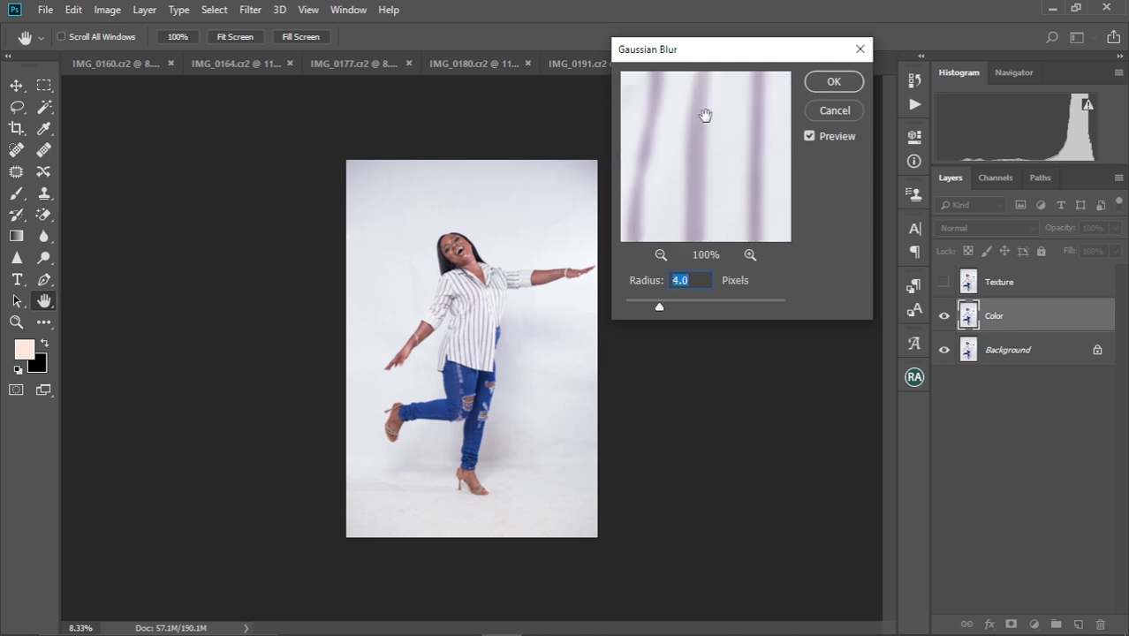
{"action": "left_click_drag", "start_coordinate": [708, 175], "coordinate": [709, 196]}
{"action": "left_click", "coordinate": [833, 84]}
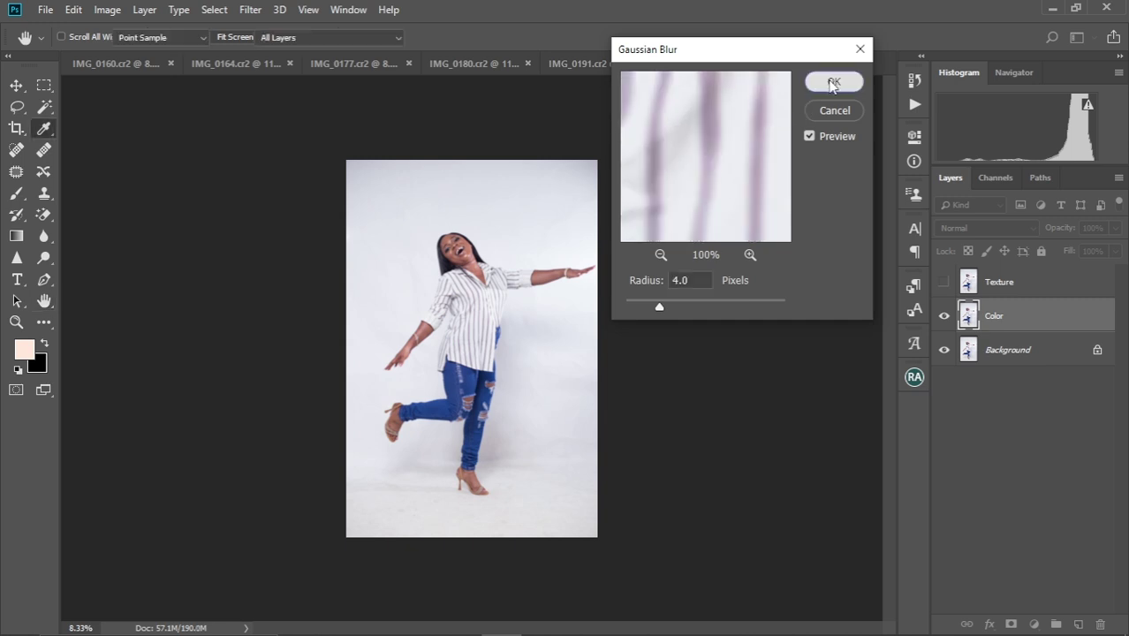
{"action": "key", "text": "j"}
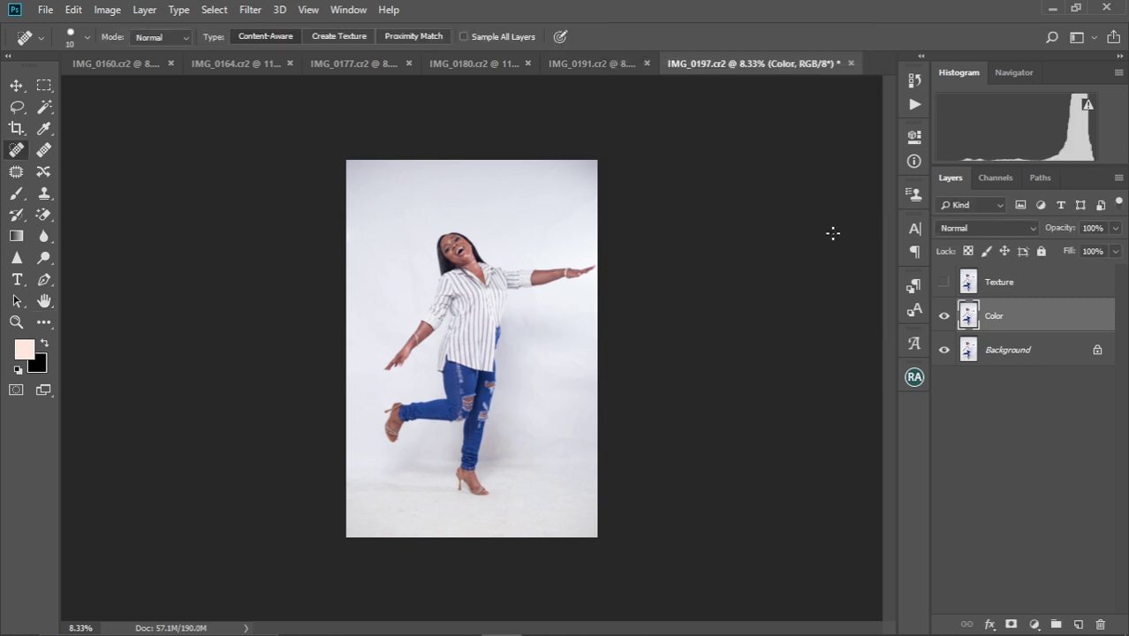
Show the Texture layer and use Apply Image on it with the Color layer as source, Subtract blending, scale 2 and offset 128
{"action": "left_click", "coordinate": [1006, 285]}
{"action": "left_click", "coordinate": [944, 282]}
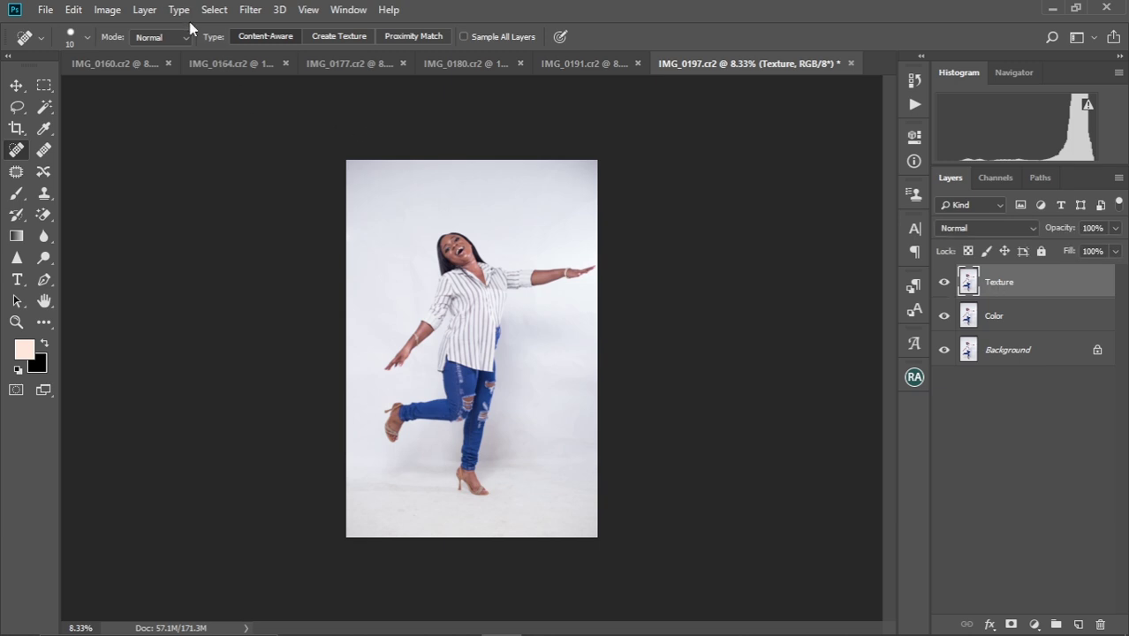
{"action": "left_click", "coordinate": [108, 11]}
{"action": "left_click", "coordinate": [134, 253]}
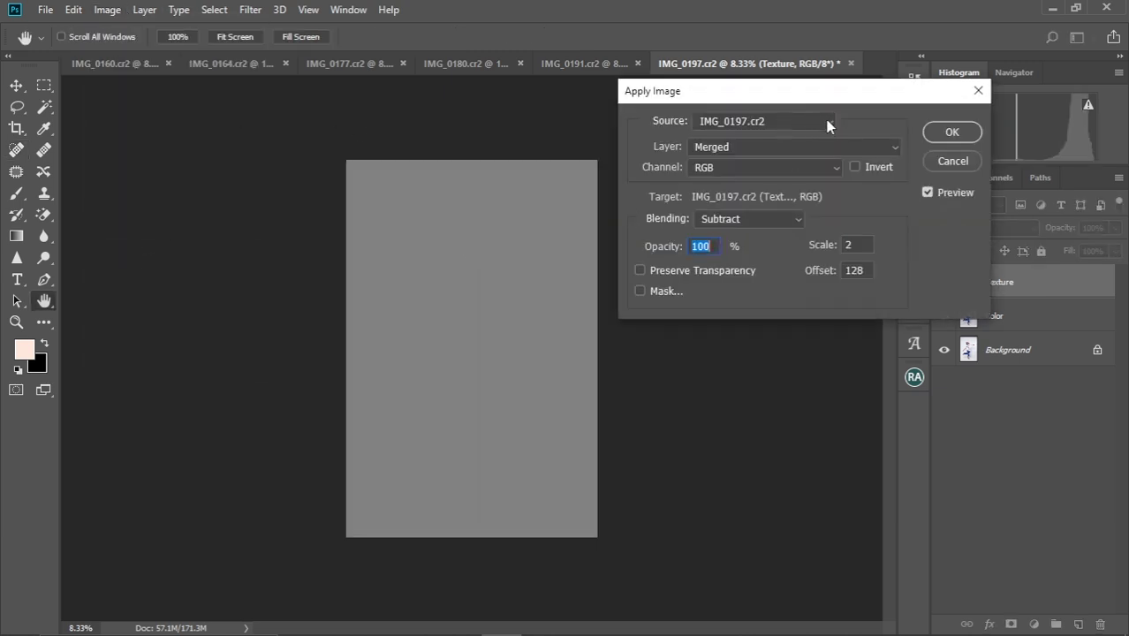
{"action": "left_click", "coordinate": [892, 149]}
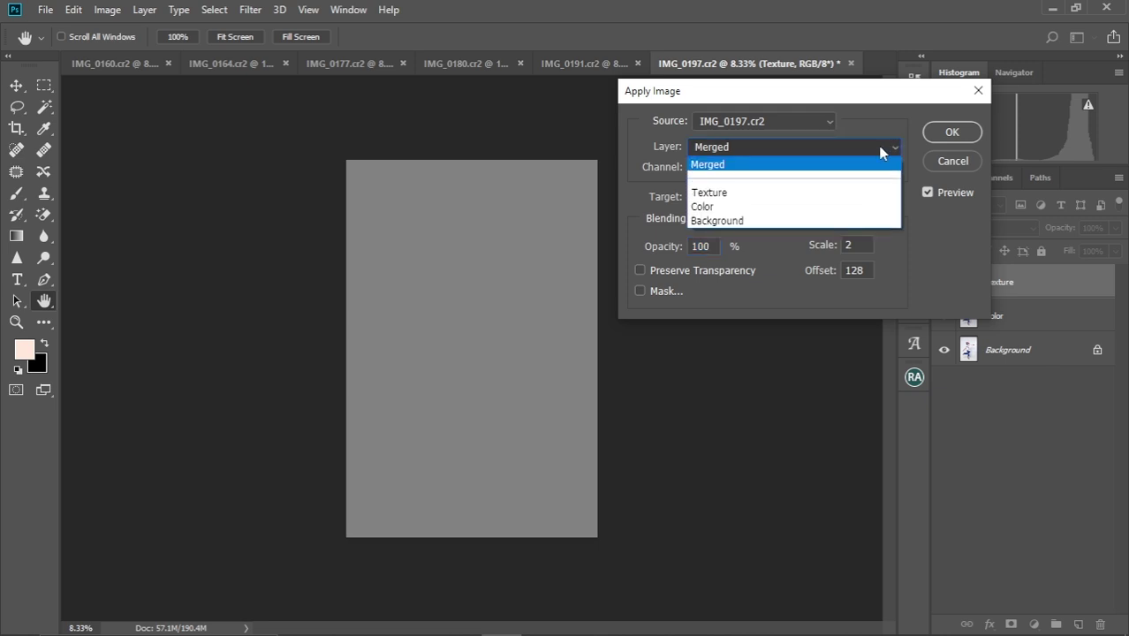
{"action": "left_click", "coordinate": [702, 208]}
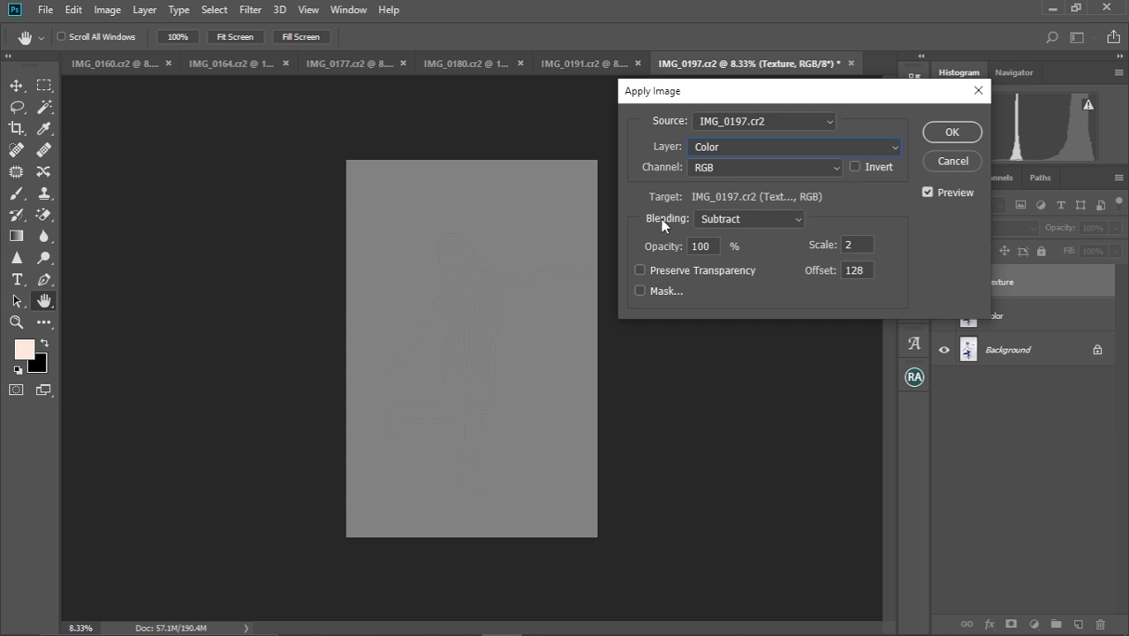
{"action": "left_click", "coordinate": [797, 221]}
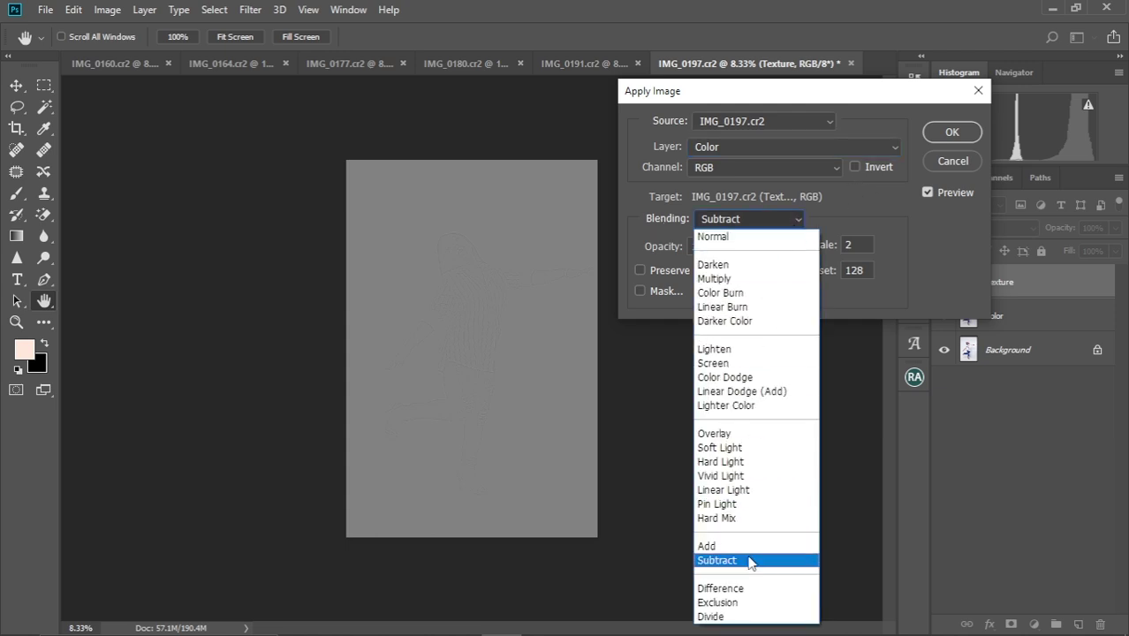
{"action": "left_click", "coordinate": [749, 561]}
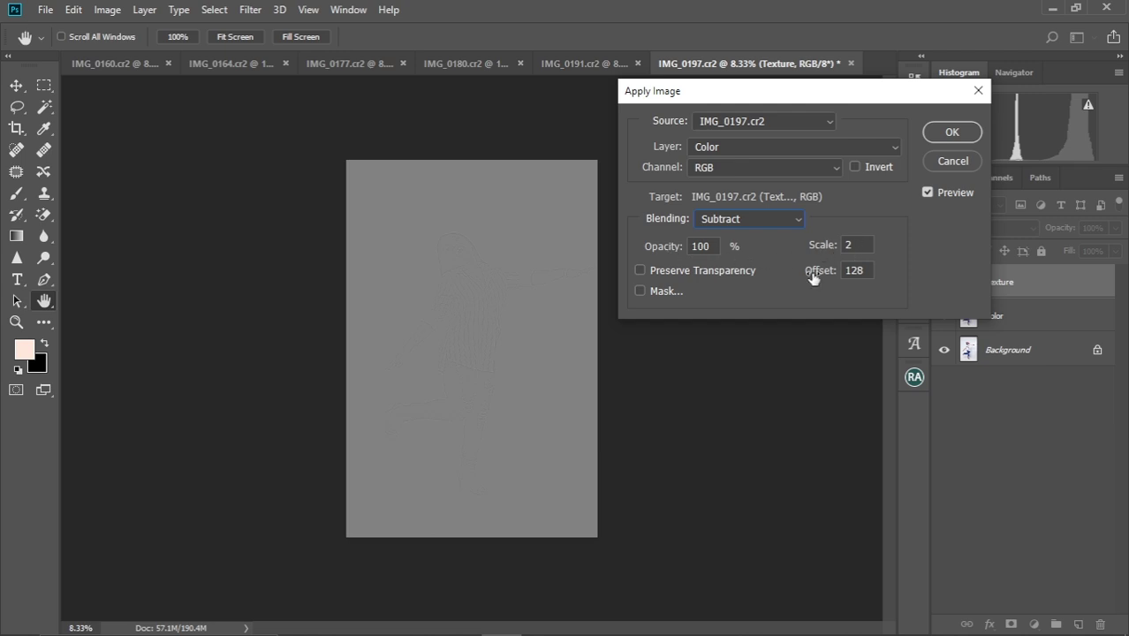
{"action": "left_click", "coordinate": [952, 134]}
{"action": "key", "text": "j"}
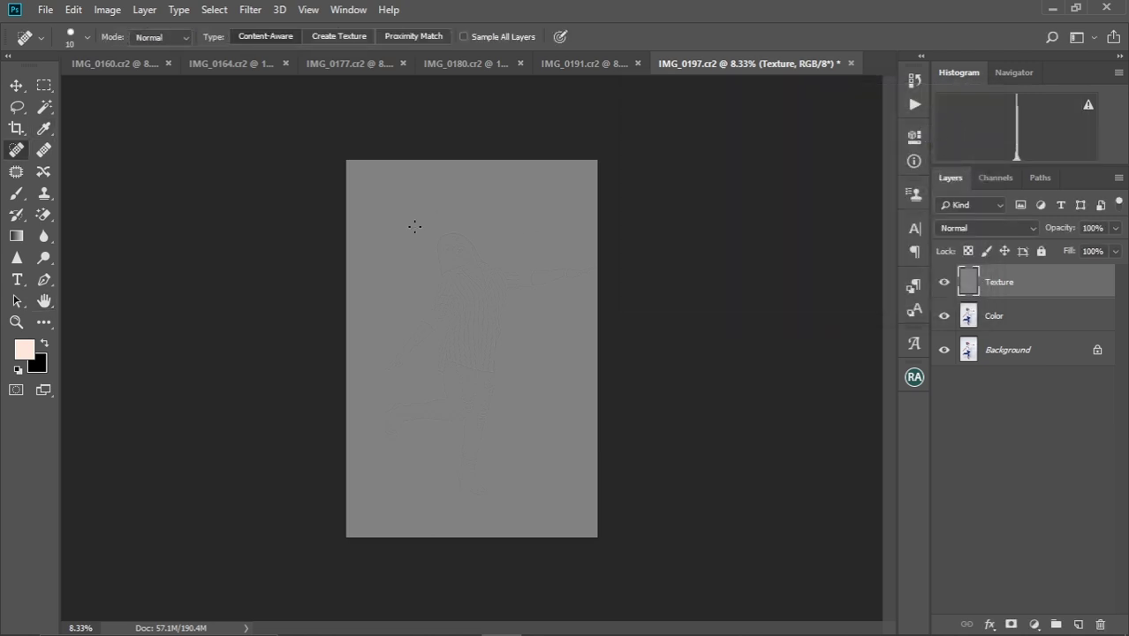
Set the Texture layer's blend mode to Linear Light
{"action": "scroll", "coordinate": [481, 281], "scroll_direction": "up", "scroll_amount": 8}
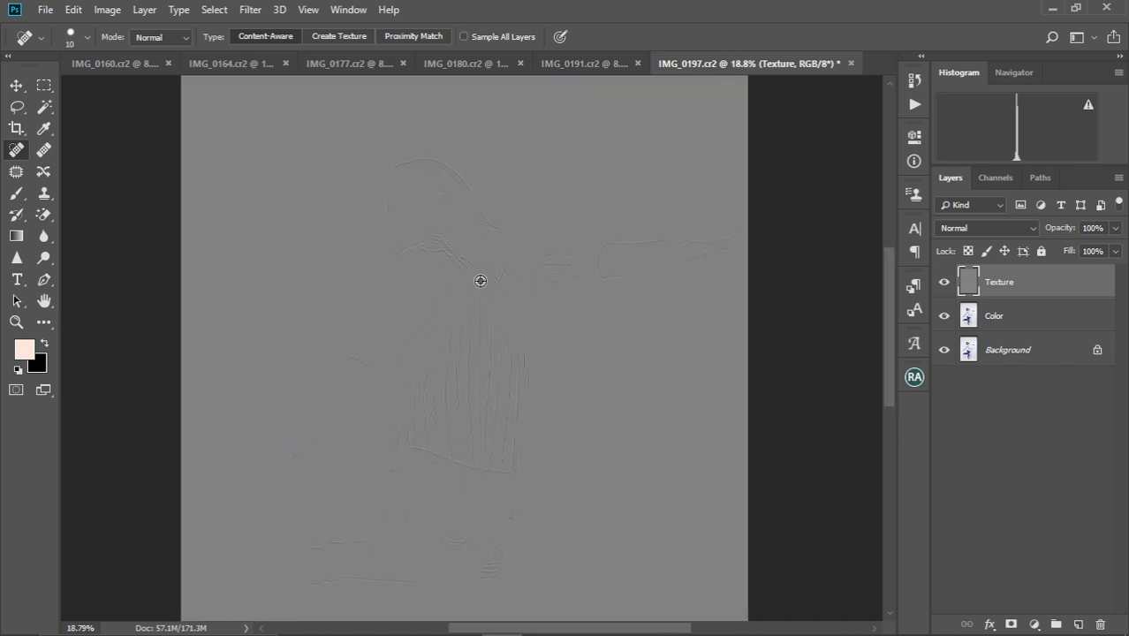
{"action": "scroll", "coordinate": [481, 281], "scroll_direction": "down", "scroll_amount": 2}
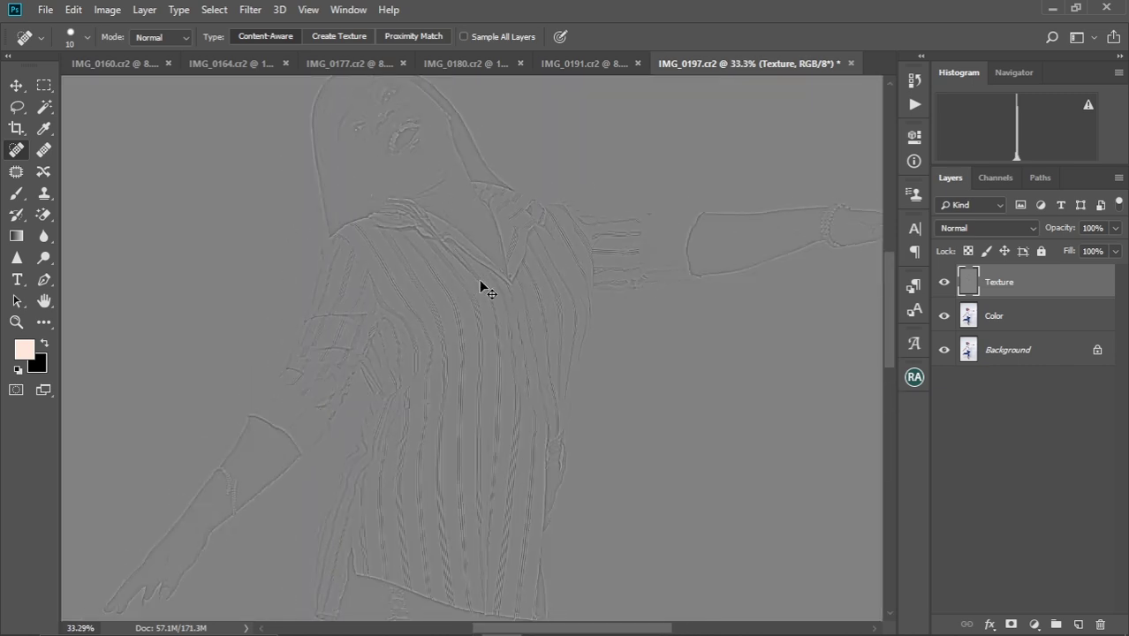
{"action": "scroll", "coordinate": [479, 279], "scroll_direction": "down", "scroll_amount": 5}
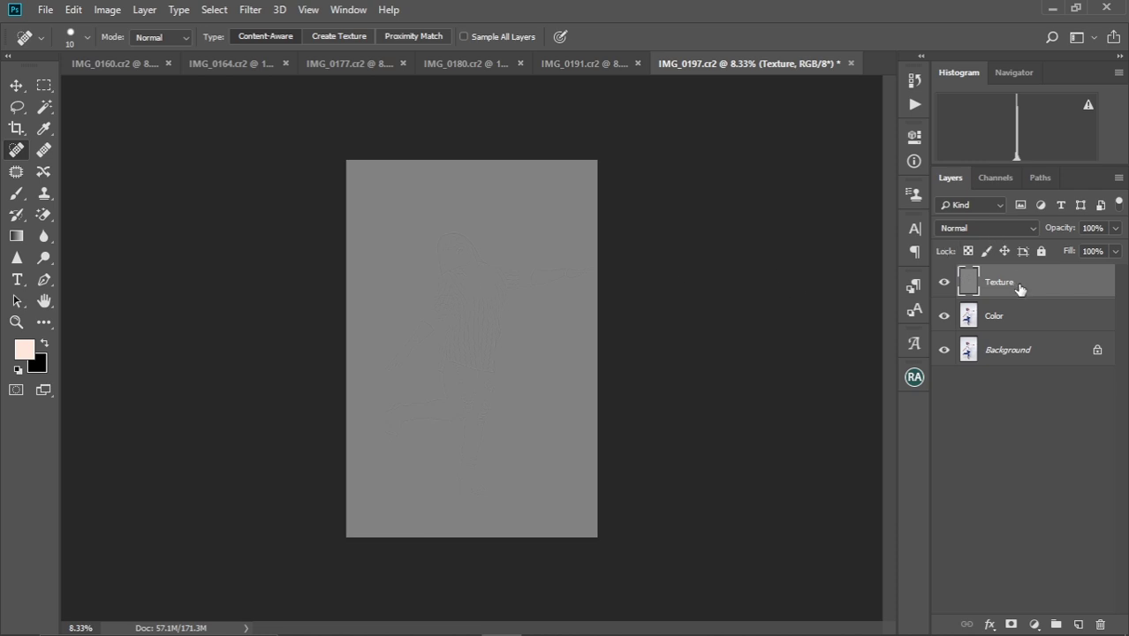
{"action": "left_click", "coordinate": [1010, 228]}
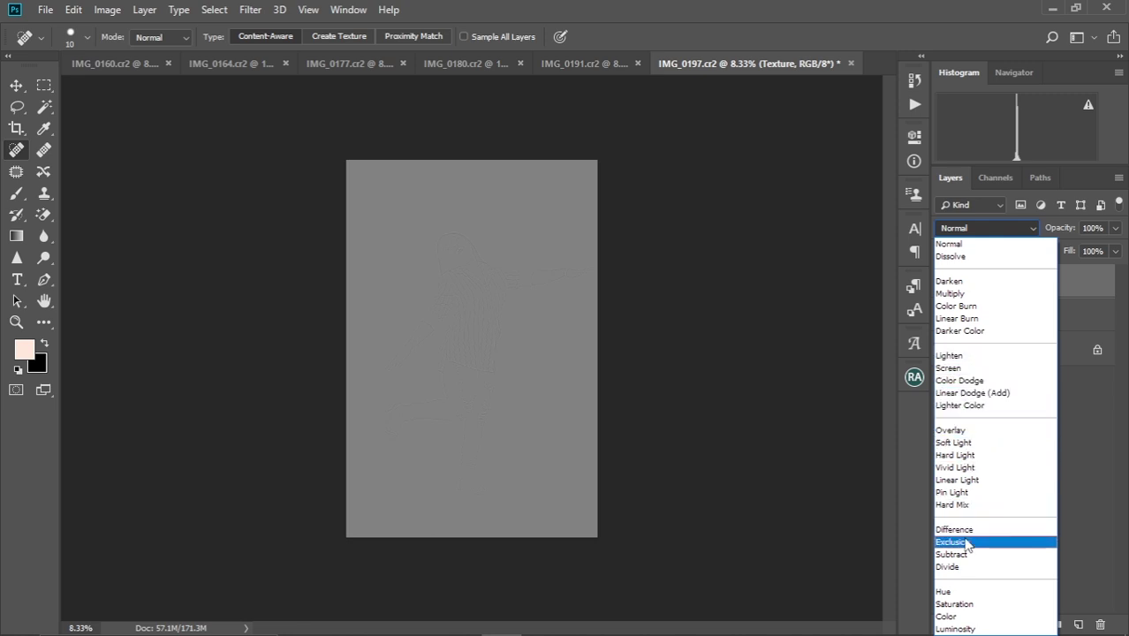
{"action": "left_click", "coordinate": [976, 481]}
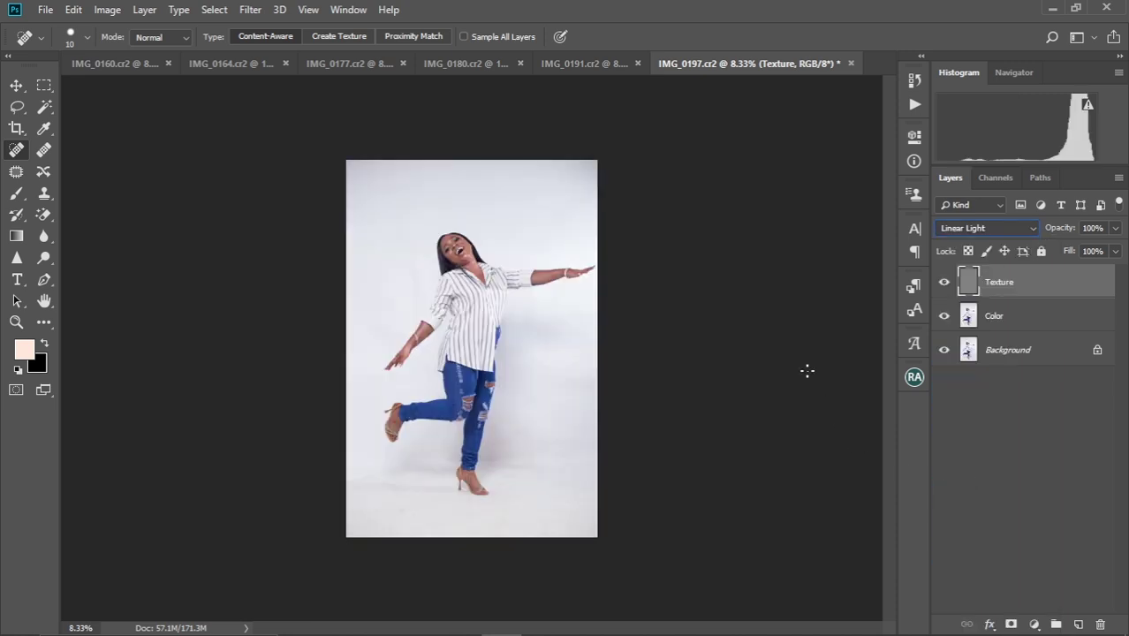
{"action": "scroll", "coordinate": [448, 291], "scroll_direction": "up", "scroll_amount": 2}
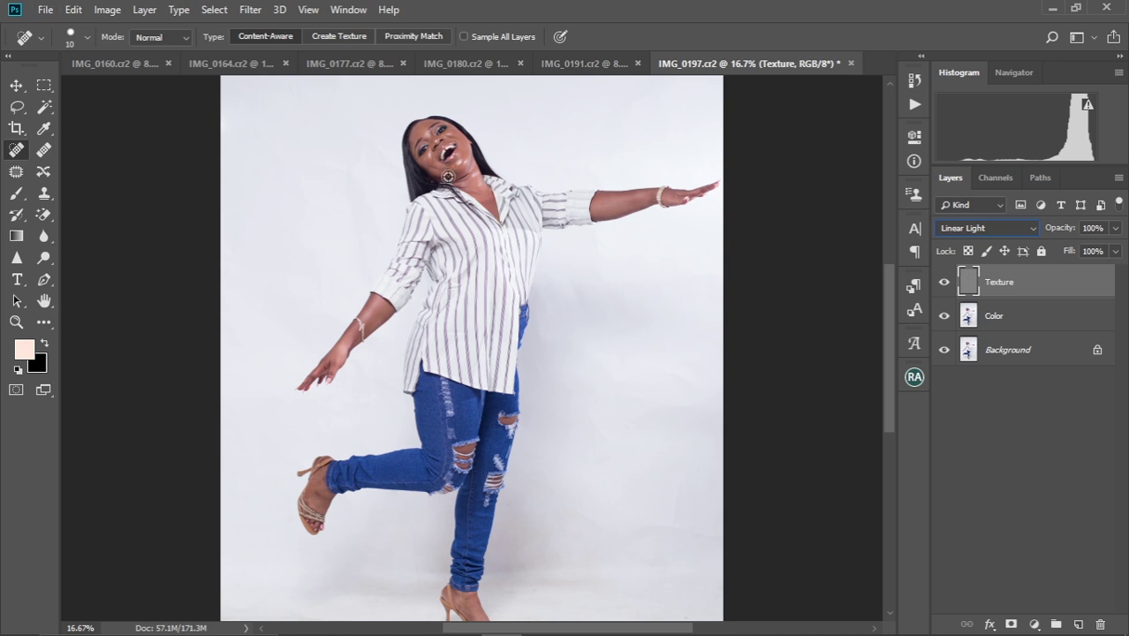
{"action": "left_click_drag", "start_coordinate": [477, 203], "coordinate": [478, 253]}
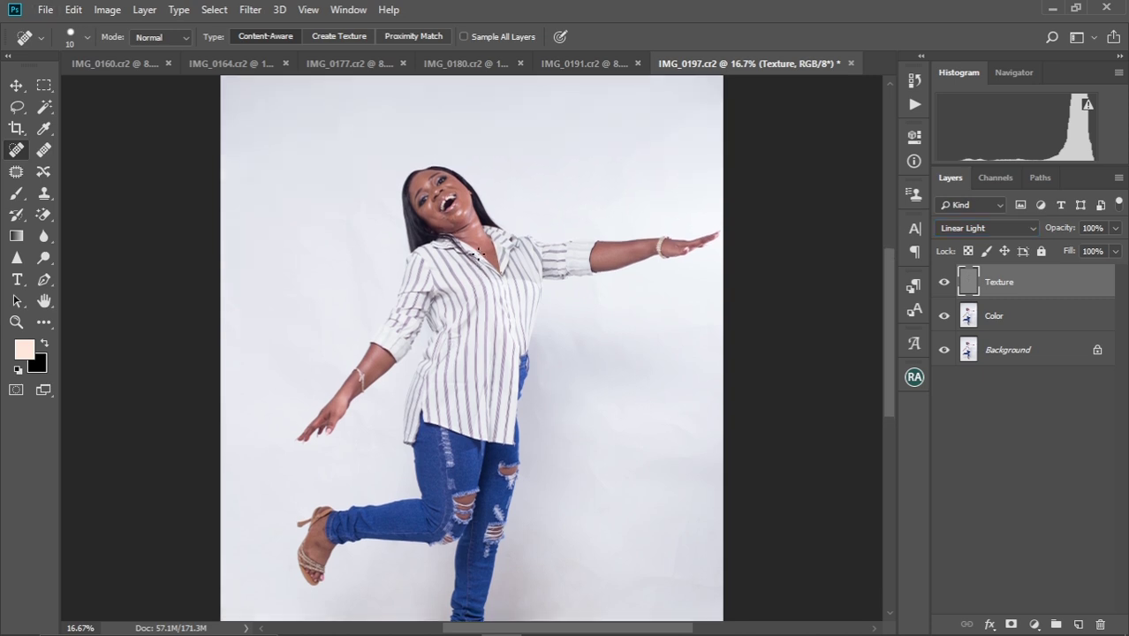
{"action": "scroll", "coordinate": [460, 210], "scroll_direction": "up", "scroll_amount": 10}
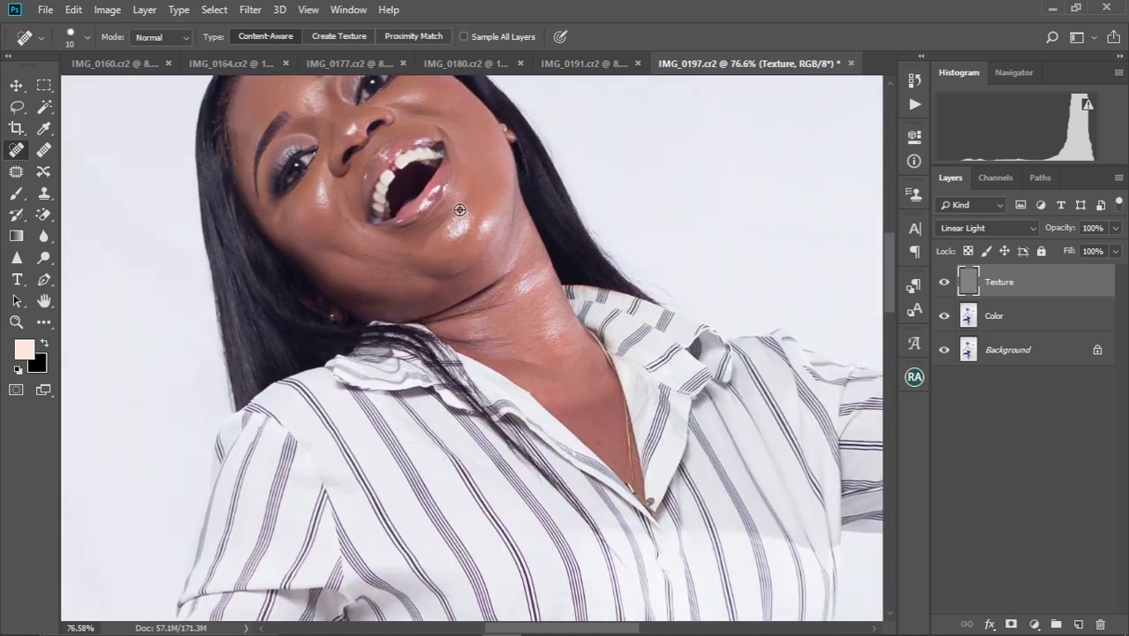
{"action": "scroll", "coordinate": [459, 209], "scroll_direction": "down", "scroll_amount": 3}
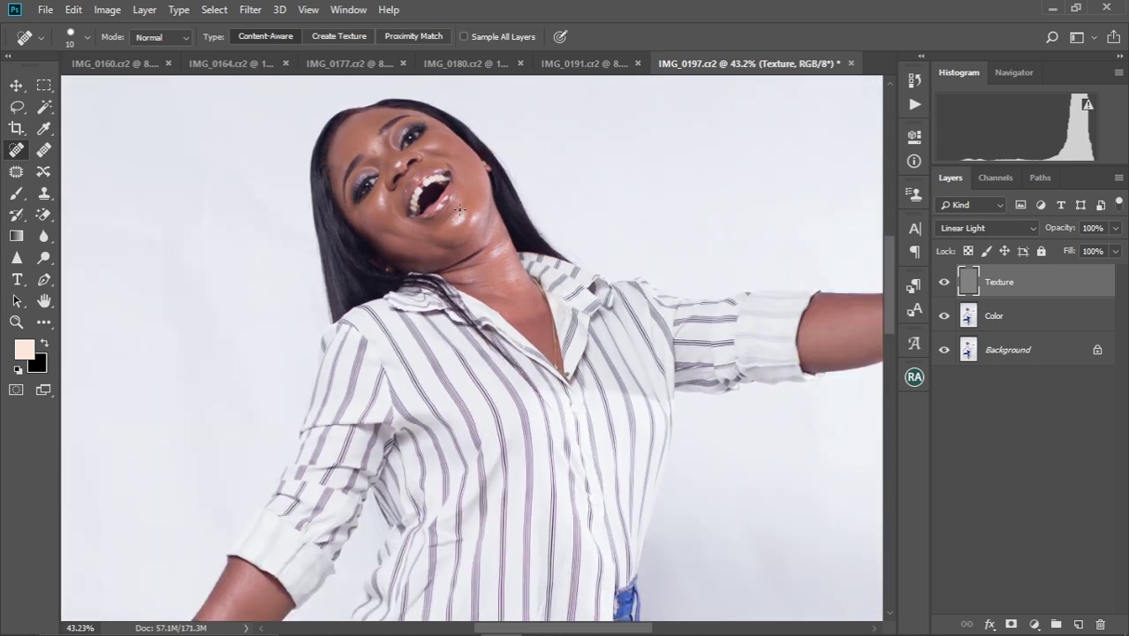
{"action": "scroll", "coordinate": [459, 210], "scroll_direction": "down", "scroll_amount": 4}
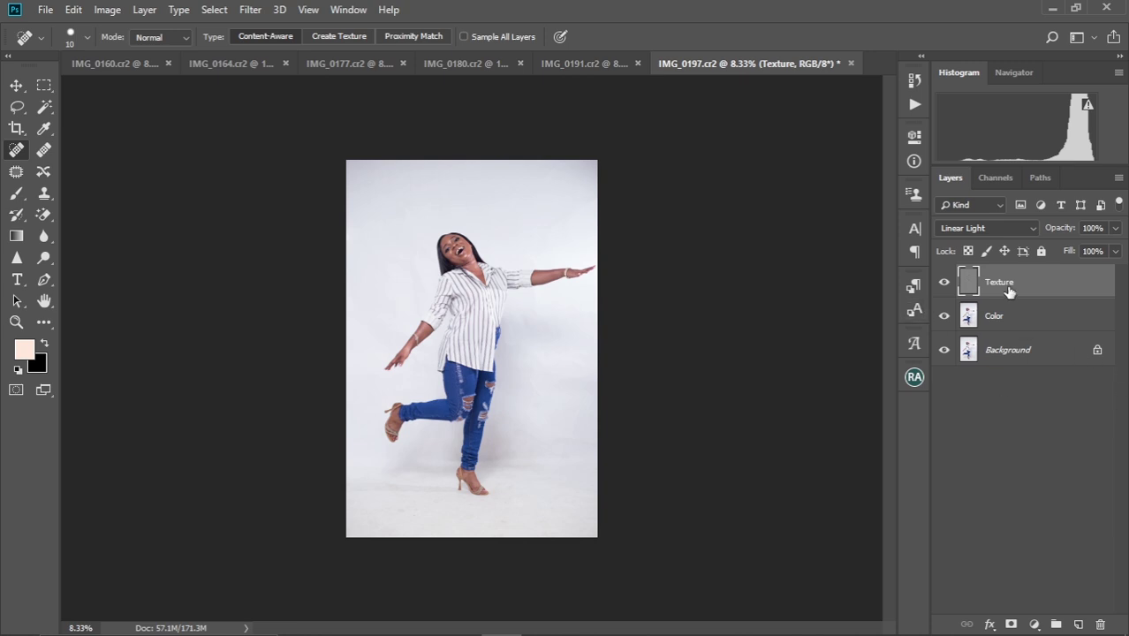
Group the Texture and Color layers and name the group Fs
{"action": "left_click", "coordinate": [1003, 320], "text": "shift"}
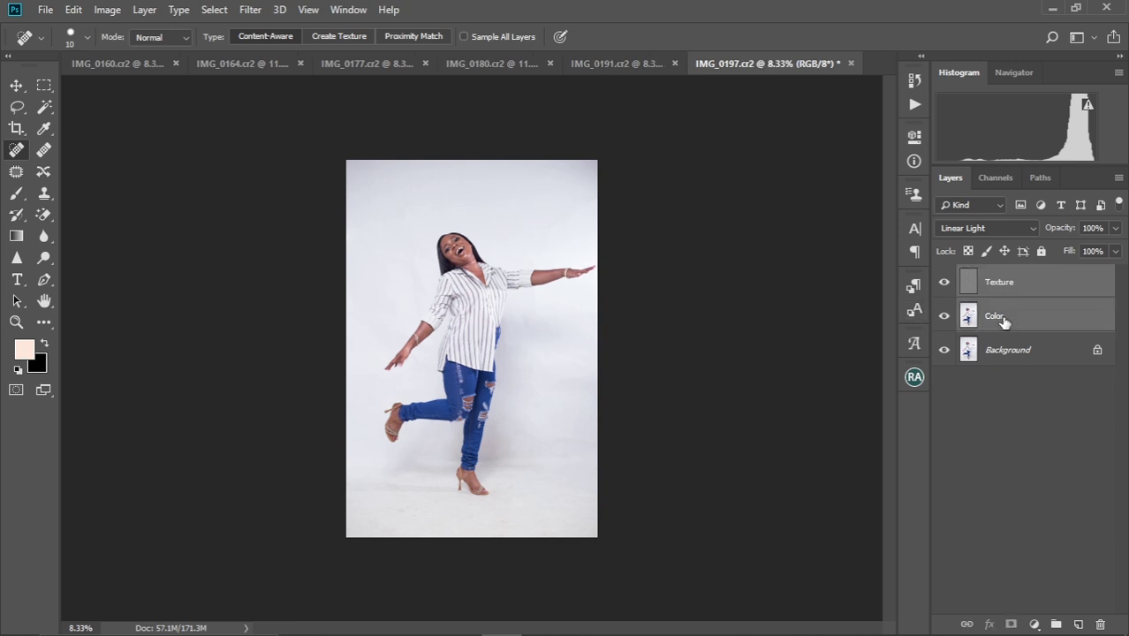
{"action": "key", "text": "ctrl+g"}
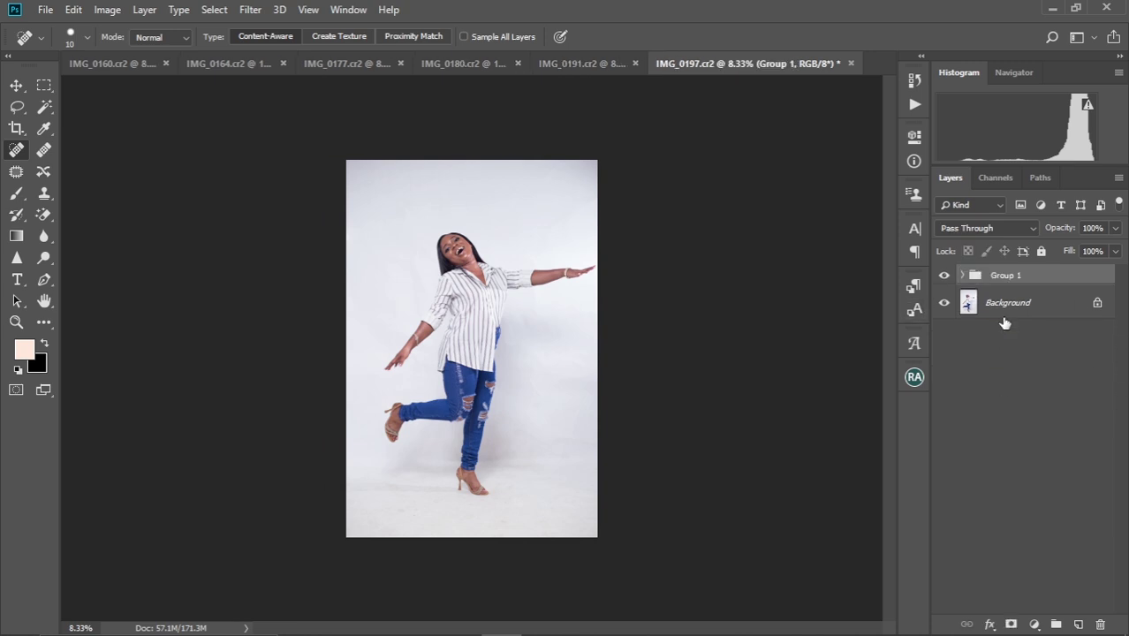
{"action": "double_click", "coordinate": [1004, 275]}
{"action": "key", "text": "BackSpace"}
{"action": "type", "text": "Fs"}
{"action": "key", "text": "Return"}
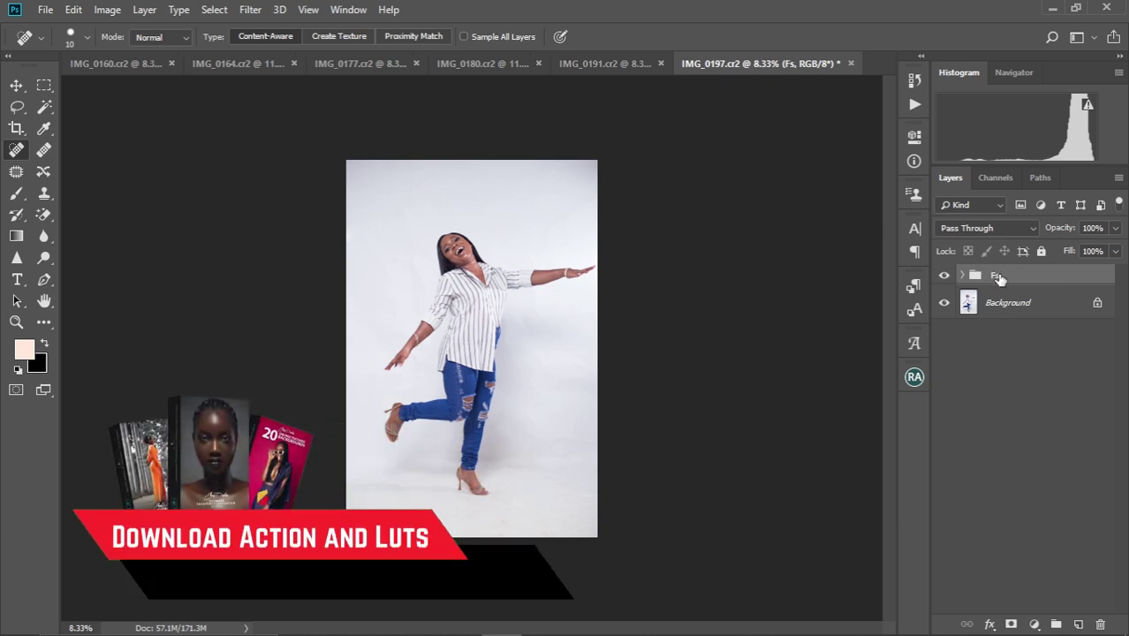
Expand the Fs group and select its Color layer
{"action": "left_click", "coordinate": [964, 276]}
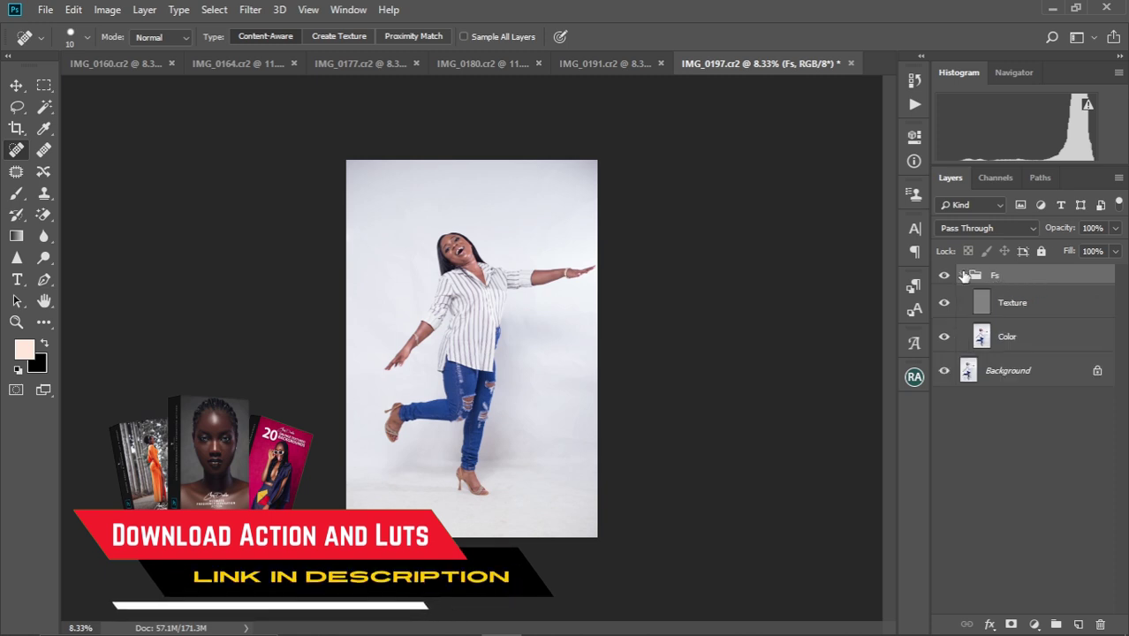
{"action": "left_click", "coordinate": [1019, 338]}
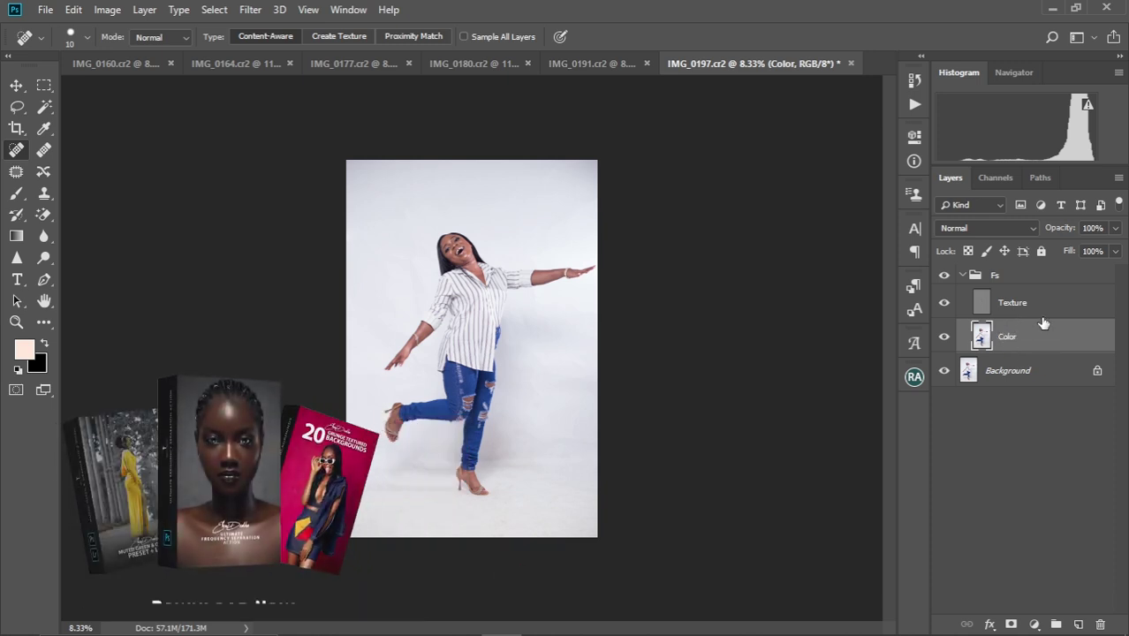
{"action": "left_click", "coordinate": [1034, 301]}
{"action": "left_click", "coordinate": [1023, 336]}
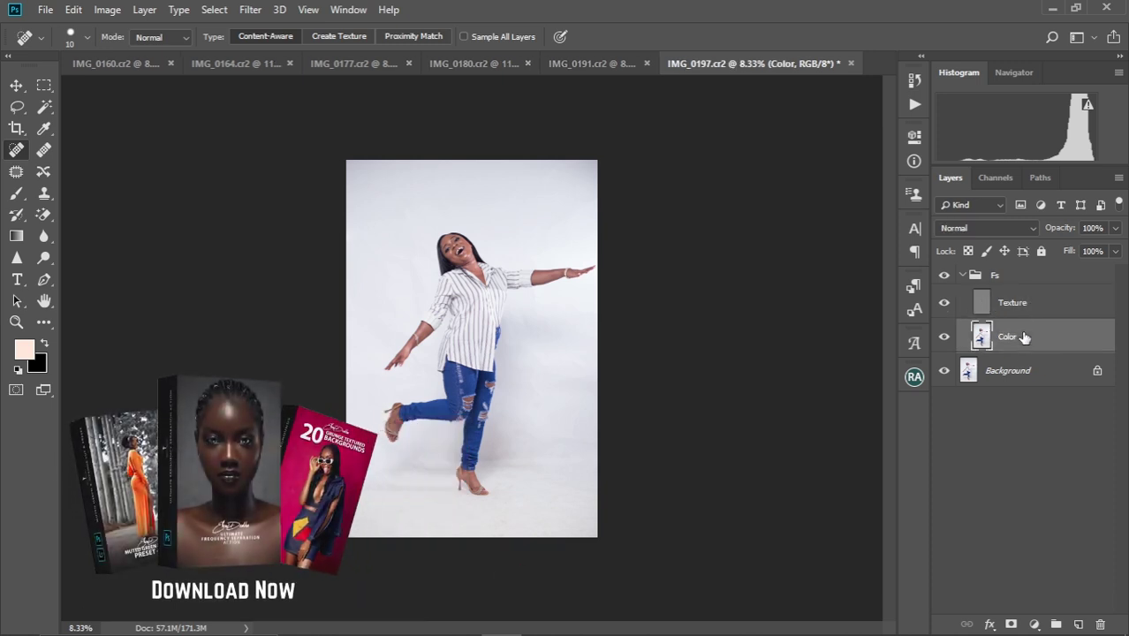
Activate the Mixer Brush with the Custom blending preset
{"action": "left_click", "coordinate": [44, 322]}
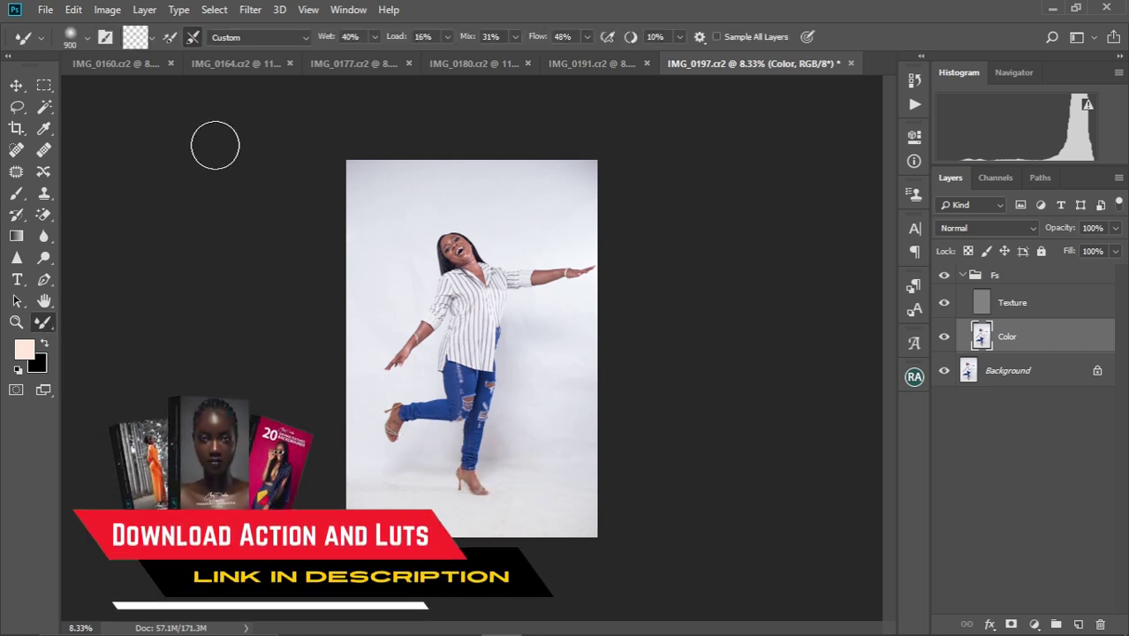
{"action": "left_click", "coordinate": [152, 38]}
{"action": "left_click", "coordinate": [165, 72]}
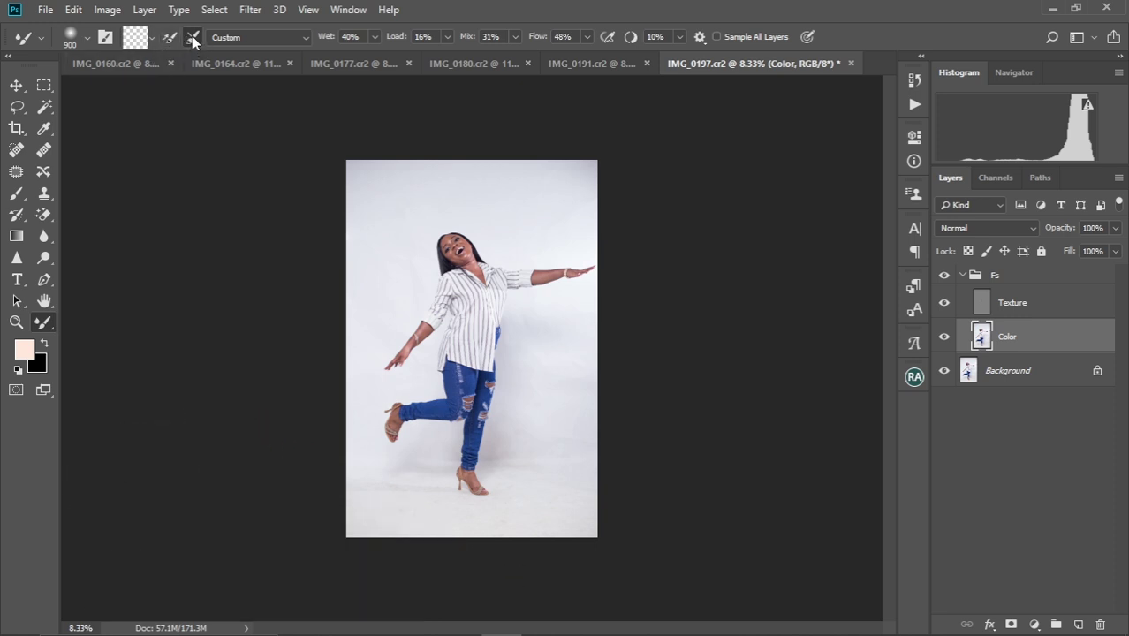
{"action": "left_click", "coordinate": [301, 40]}
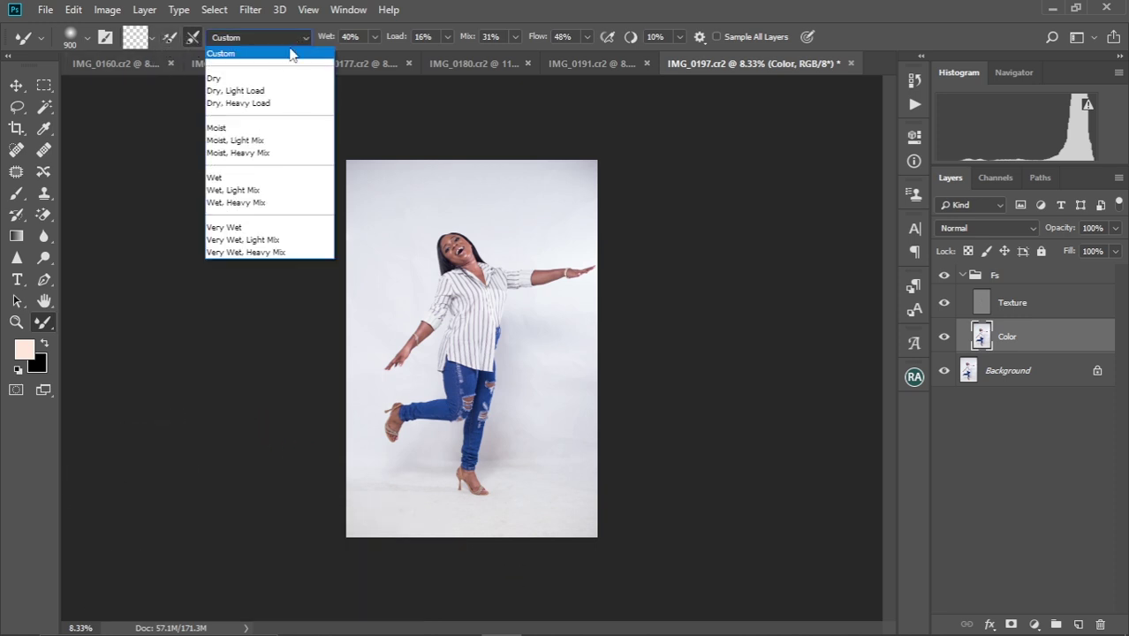
{"action": "left_click", "coordinate": [262, 53]}
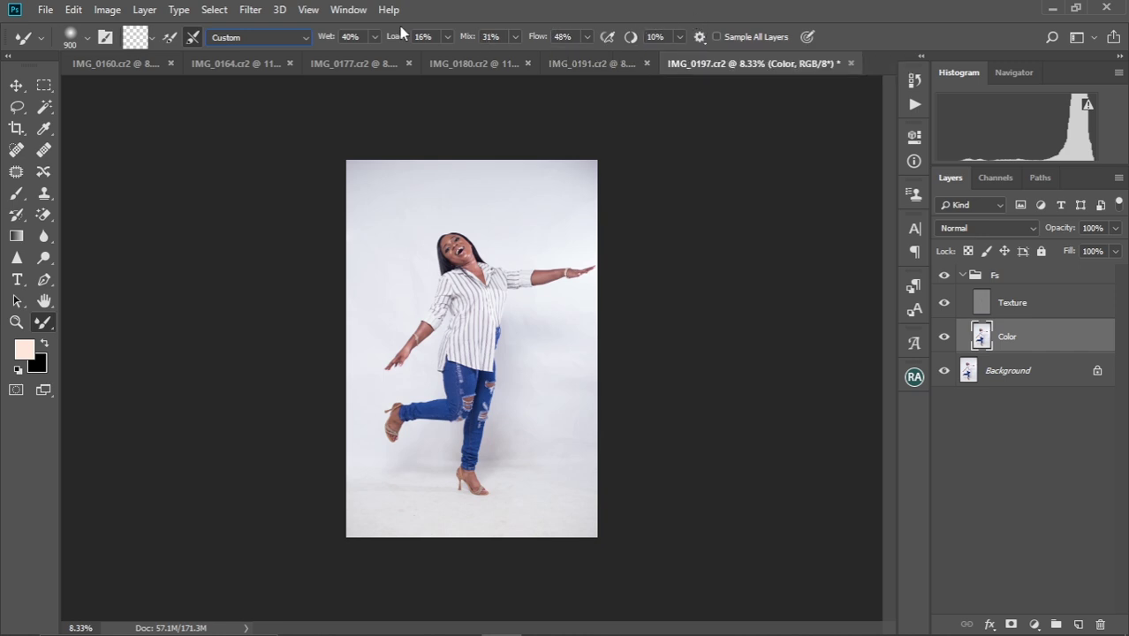
{"action": "left_click", "coordinate": [16, 84]}
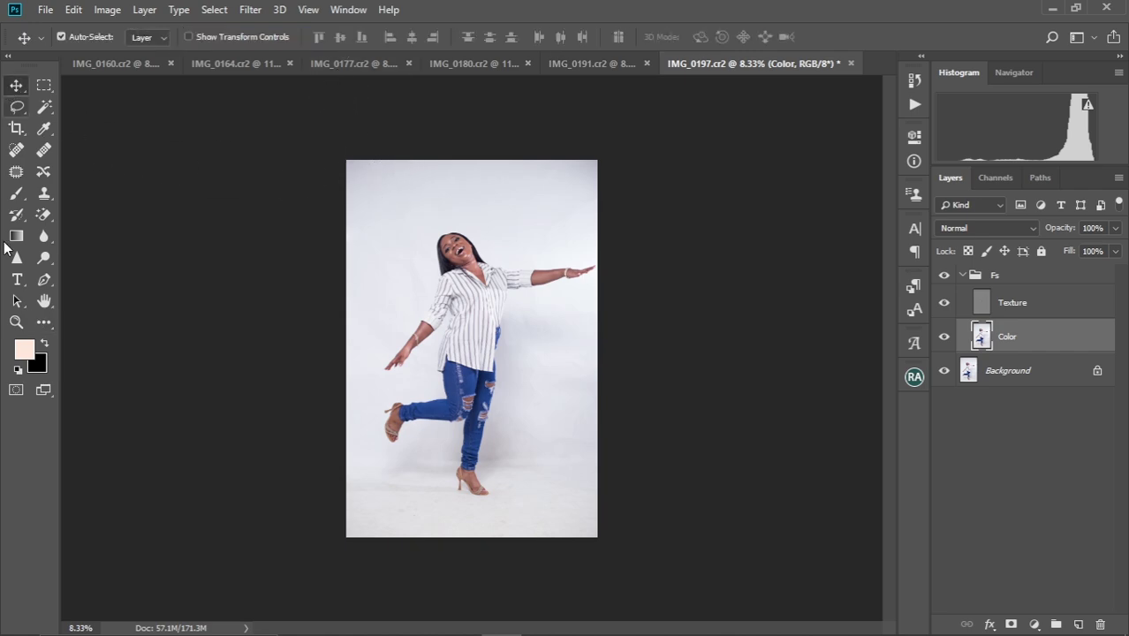
{"action": "left_click", "coordinate": [44, 322]}
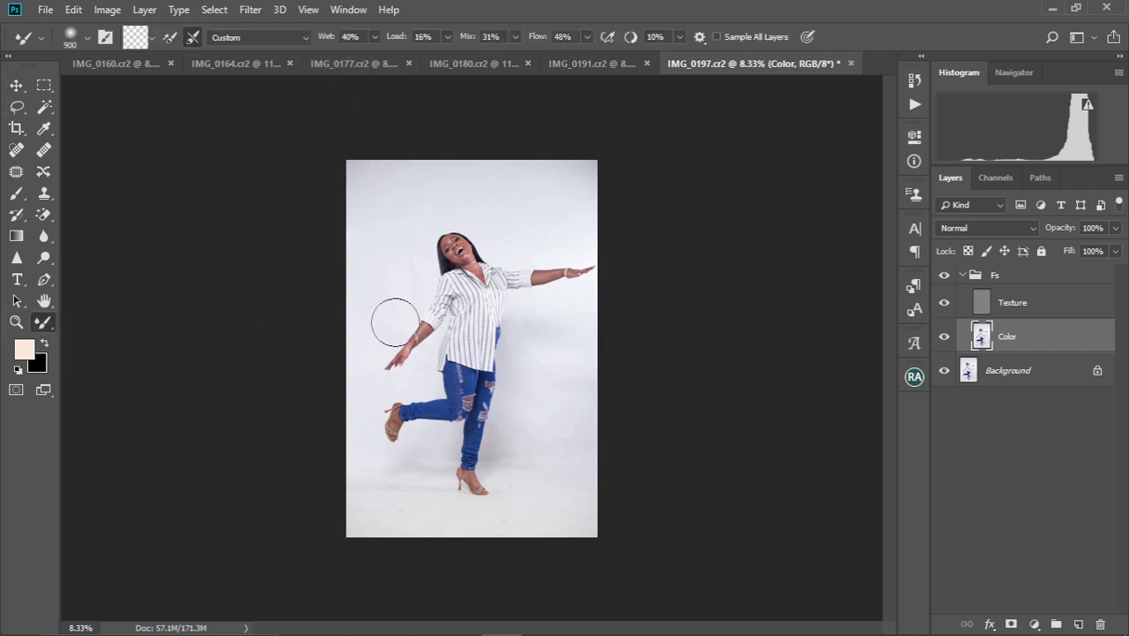
Reduce the Mixer Brush to size 50 and blend the uneven skin tones on the woman's forehead on the Color layer
{"action": "scroll", "coordinate": [439, 275], "scroll_direction": "up", "scroll_amount": 6}
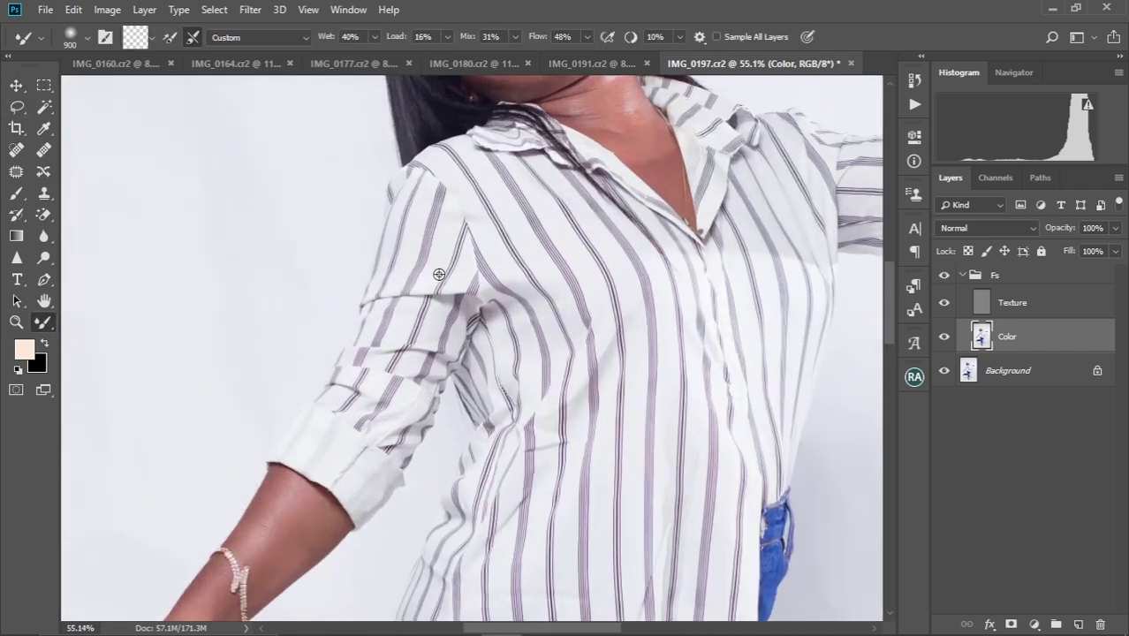
{"action": "scroll", "coordinate": [439, 275], "scroll_direction": "up", "scroll_amount": 8}
{"action": "scroll", "coordinate": [484, 322], "scroll_direction": "up", "scroll_amount": 2}
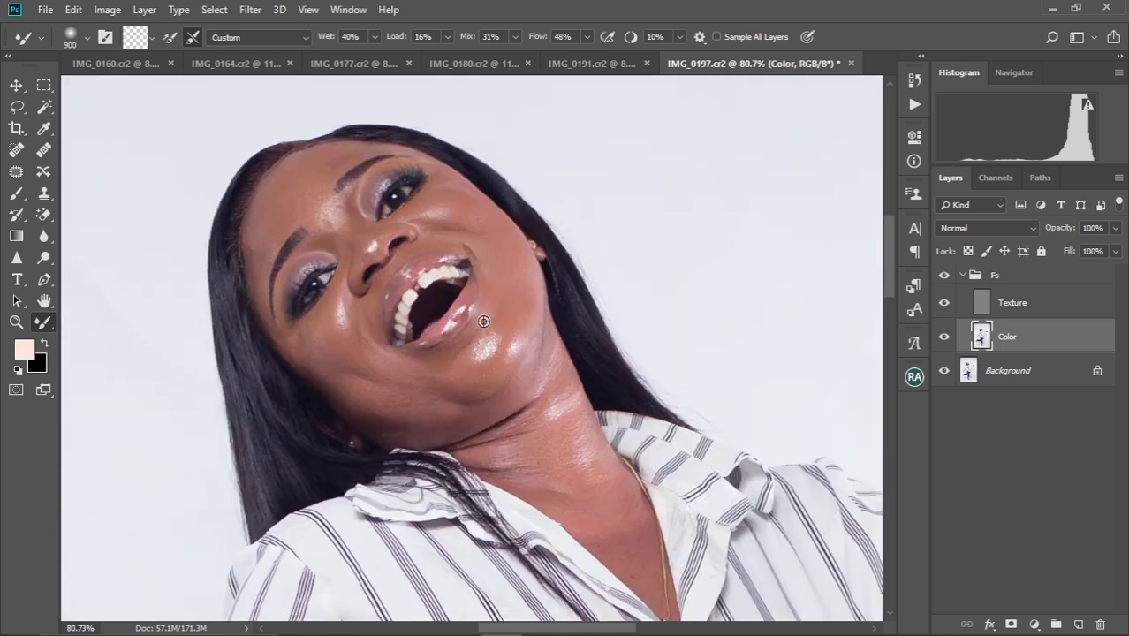
{"action": "scroll", "coordinate": [484, 321], "scroll_direction": "up", "scroll_amount": 3}
{"action": "scroll", "coordinate": [483, 321], "scroll_direction": "down", "scroll_amount": 3}
{"action": "left_click_drag", "start_coordinate": [508, 280], "coordinate": [514, 304]}
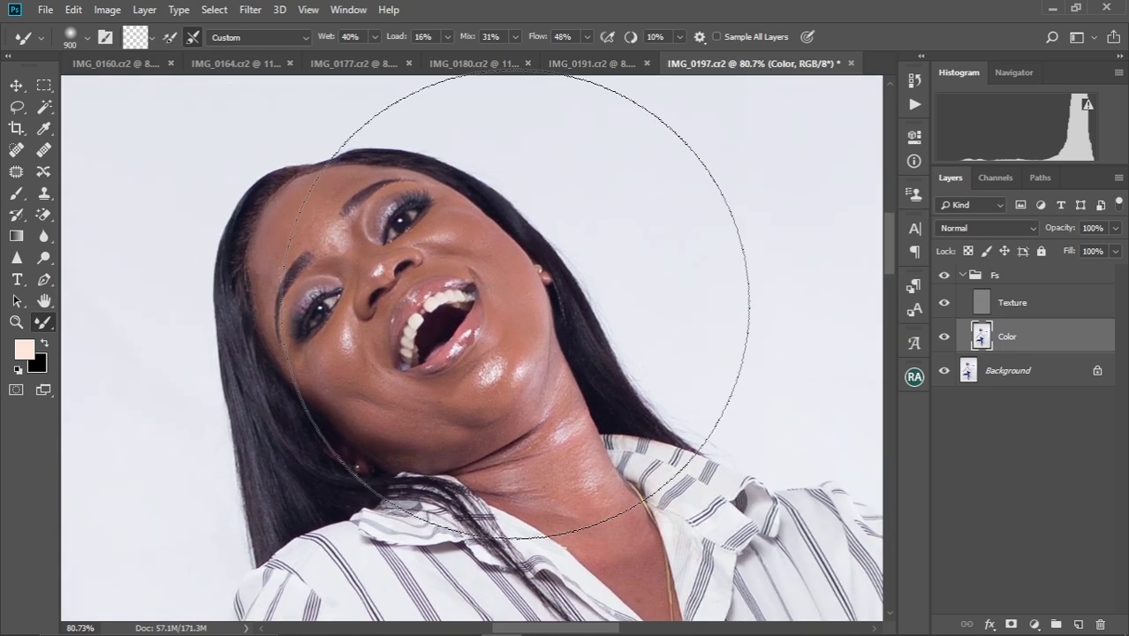
{"action": "key", "text": "bracketleft"}
{"action": "key", "text": "bracketleft"}
{"action": "key", "text": "bracketleft"}
{"action": "key", "text": "bracketleft"}
{"action": "key", "text": "bracketleft"}
{"action": "key", "text": "bracketleft"}
{"action": "key", "text": "bracketleft"}
{"action": "key", "text": "bracketleft"}
{"action": "key", "text": "bracketleft"}
{"action": "key", "text": "bracketleft"}
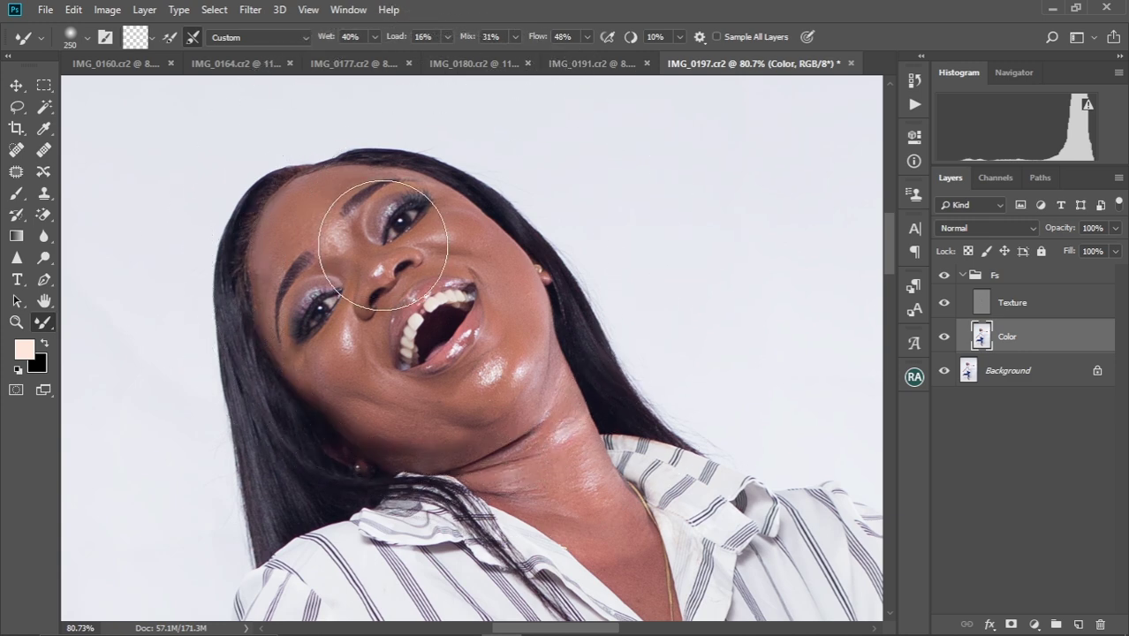
{"action": "key", "text": "bracketleft"}
{"action": "key", "text": "bracketleft"}
{"action": "key", "text": "bracketleft"}
{"action": "key", "text": "bracketleft"}
{"action": "key", "text": "bracketleft"}
{"action": "key", "text": "bracketleft"}
{"action": "key", "text": "bracketleft"}
{"action": "key", "text": "bracketleft"}
{"action": "key", "text": "bracketleft"}
{"action": "scroll", "coordinate": [324, 232], "scroll_direction": "up", "scroll_amount": 2}
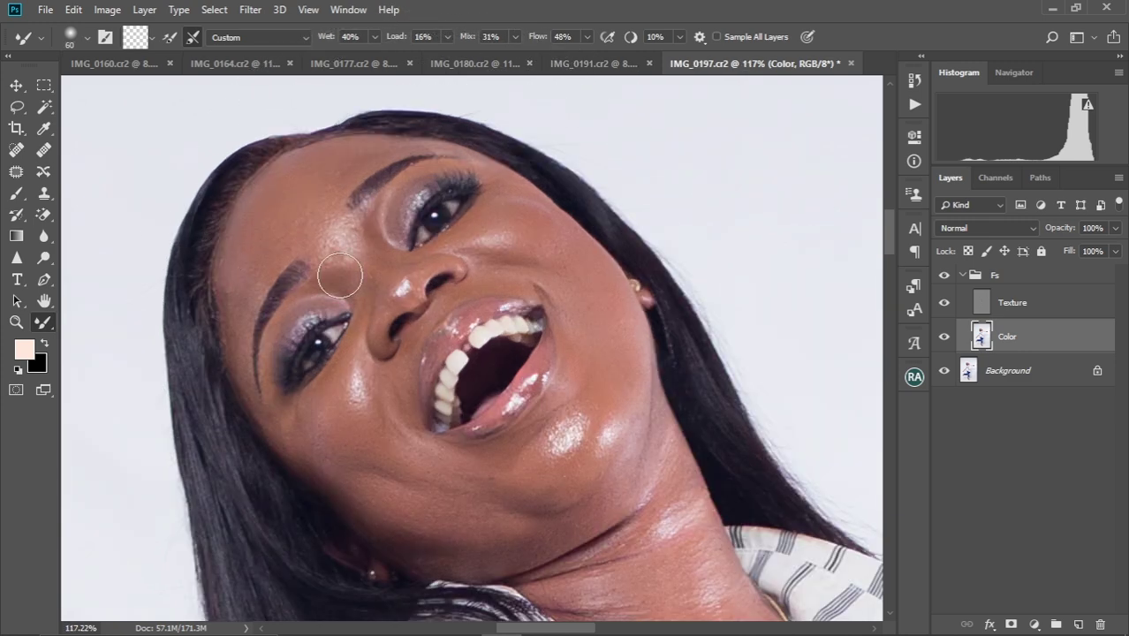
{"action": "key", "text": "bracketleft"}
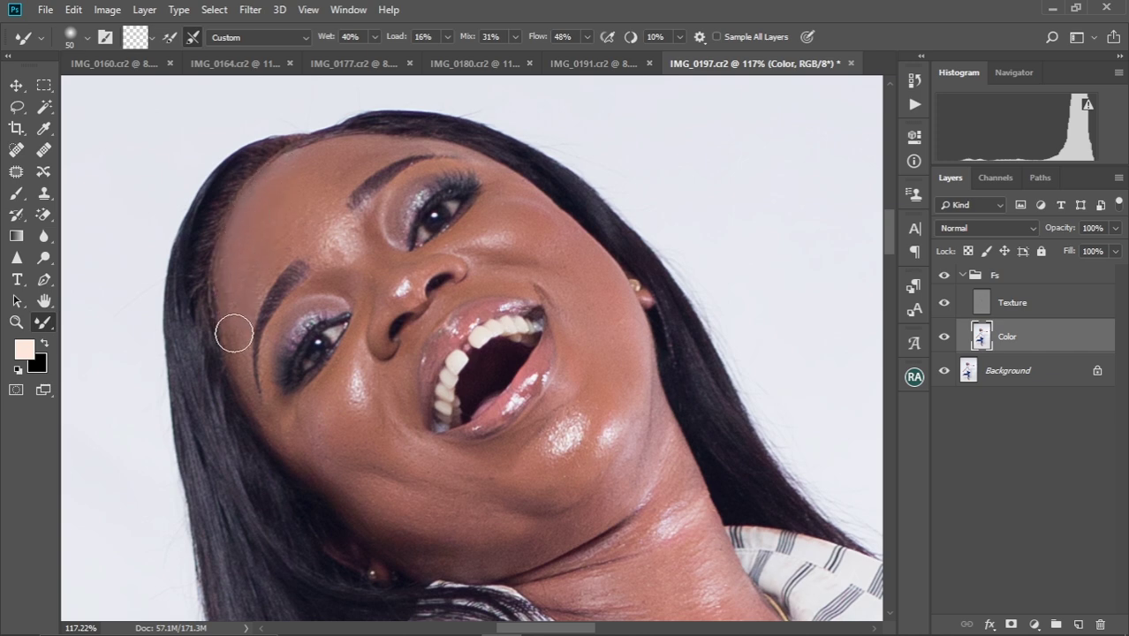
{"action": "mouse_move", "coordinate": [267, 248]}
{"action": "left_mouse_down"}
{"action": "mouse_move", "coordinate": [311, 216]}
{"action": "mouse_move", "coordinate": [304, 235]}
{"action": "mouse_move", "coordinate": [331, 216]}
{"action": "mouse_move", "coordinate": [326, 231]}
{"action": "mouse_move", "coordinate": [331, 203]}
{"action": "mouse_move", "coordinate": [325, 196]}
{"action": "mouse_move", "coordinate": [285, 225]}
{"action": "mouse_move", "coordinate": [274, 194]}
{"action": "mouse_move", "coordinate": [259, 218]}
{"action": "mouse_move", "coordinate": [289, 173]}
{"action": "mouse_move", "coordinate": [329, 169]}
{"action": "left_mouse_up"}
{"action": "mouse_move", "coordinate": [303, 233]}
{"action": "left_mouse_down"}
{"action": "mouse_move", "coordinate": [331, 249]}
{"action": "mouse_move", "coordinate": [331, 209]}
{"action": "left_mouse_up"}
Blend the skin around the eyes and nose with smaller Mixer Brush sizes, down to 35
{"action": "key", "text": "bracketleft"}
{"action": "key", "text": "bracketleft"}
{"action": "key", "text": "bracketleft"}
{"action": "mouse_move", "coordinate": [278, 320]}
{"action": "left_mouse_down"}
{"action": "mouse_move", "coordinate": [274, 404]}
{"action": "mouse_move", "coordinate": [243, 414]}
{"action": "mouse_move", "coordinate": [242, 405]}
{"action": "mouse_move", "coordinate": [263, 427]}
{"action": "mouse_move", "coordinate": [285, 408]}
{"action": "mouse_move", "coordinate": [266, 404]}
{"action": "mouse_move", "coordinate": [262, 417]}
{"action": "mouse_move", "coordinate": [307, 455]}
{"action": "mouse_move", "coordinate": [276, 421]}
{"action": "mouse_move", "coordinate": [344, 387]}
{"action": "mouse_move", "coordinate": [300, 414]}
{"action": "mouse_move", "coordinate": [347, 366]}
{"action": "mouse_move", "coordinate": [335, 441]}
{"action": "mouse_move", "coordinate": [347, 403]}
{"action": "left_mouse_up"}
{"action": "key", "text": "bracketright"}
{"action": "key", "text": "bracketright"}
{"action": "key", "text": "bracketright"}
{"action": "key", "text": "bracketleft"}
{"action": "key", "text": "bracketleft"}
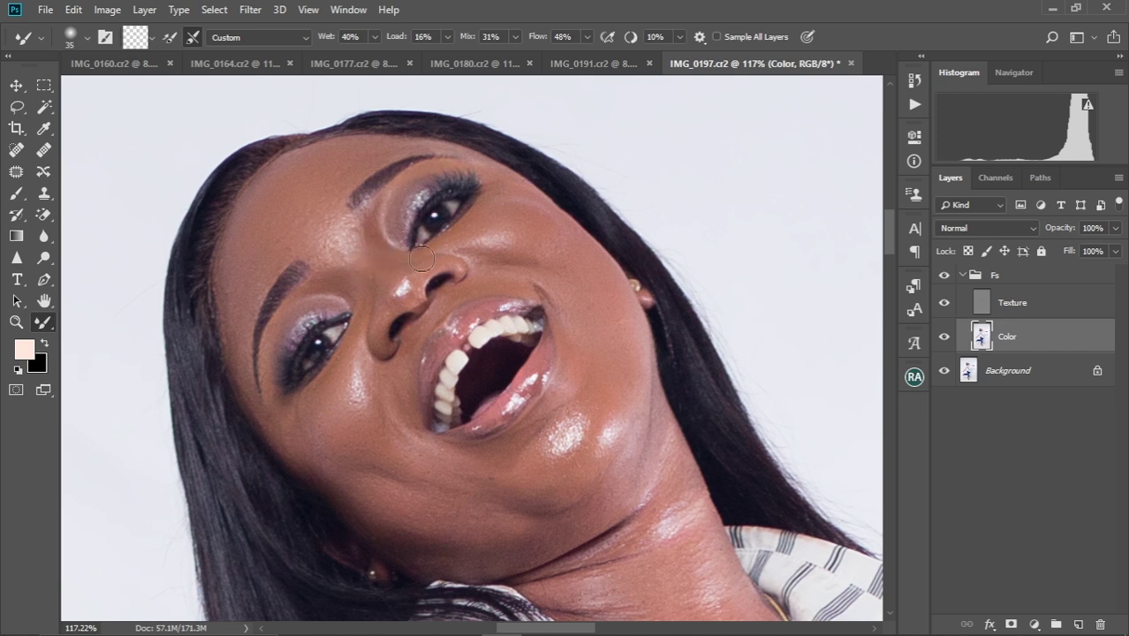
Smooth the skin on the cheek, chin and jawline with the Mixer Brush, adjusting its size to each area
{"action": "mouse_move", "coordinate": [362, 340]}
{"action": "left_mouse_down"}
{"action": "mouse_move", "coordinate": [342, 395]}
{"action": "mouse_move", "coordinate": [352, 429]}
{"action": "mouse_move", "coordinate": [369, 433]}
{"action": "mouse_move", "coordinate": [371, 385]}
{"action": "mouse_move", "coordinate": [396, 416]}
{"action": "left_mouse_up"}
{"action": "mouse_move", "coordinate": [374, 487]}
{"action": "left_mouse_down"}
{"action": "mouse_move", "coordinate": [375, 457]}
{"action": "mouse_move", "coordinate": [368, 480]}
{"action": "mouse_move", "coordinate": [391, 489]}
{"action": "left_mouse_up"}
{"action": "key", "text": "bracketright"}
{"action": "key", "text": "bracketright"}
{"action": "scroll", "coordinate": [552, 477], "scroll_direction": "down", "scroll_amount": 3}
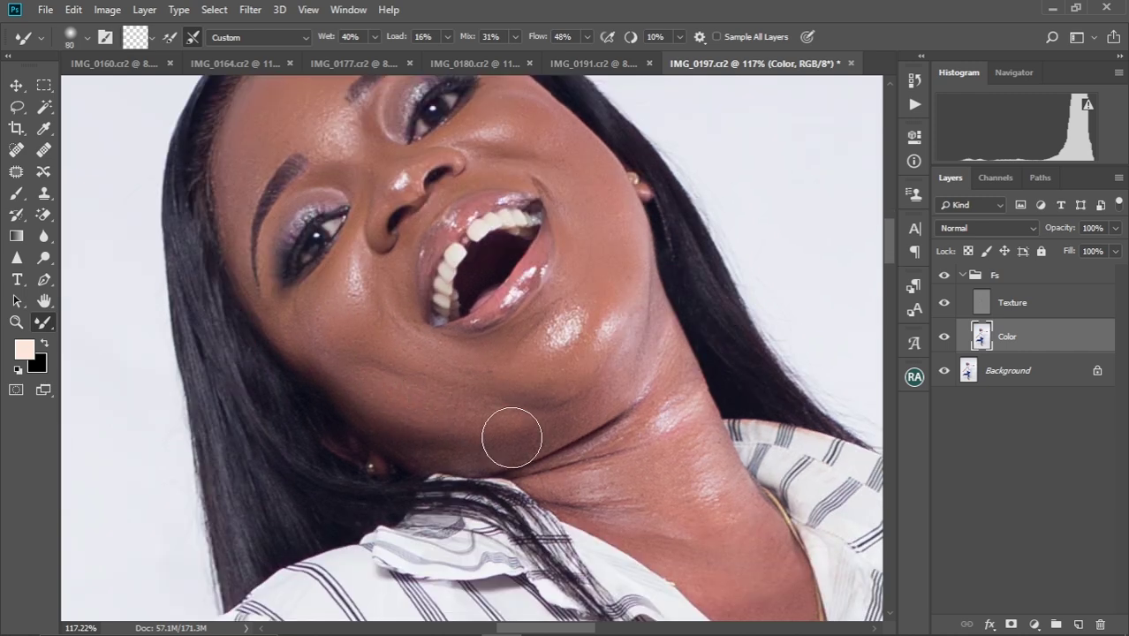
{"action": "key", "text": "bracketleft"}
{"action": "key", "text": "bracketright"}
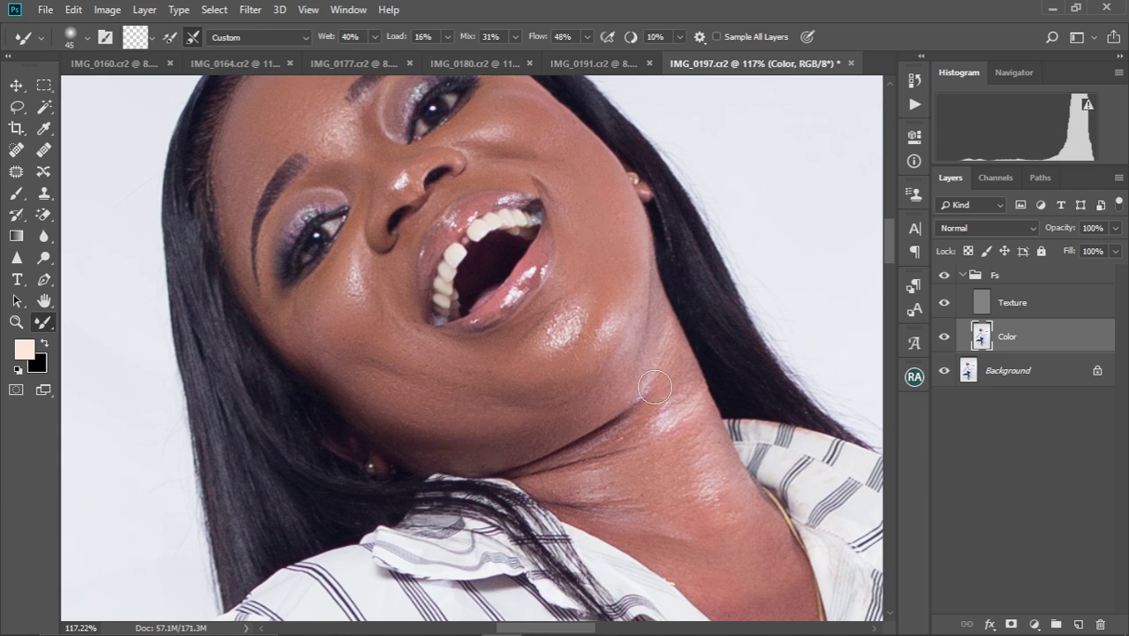
Smooth the shiny skin on the neck and upper chest with the Mixer Brush at size 60
{"action": "scroll", "coordinate": [555, 368], "scroll_direction": "down", "scroll_amount": 3}
{"action": "left_click_drag", "start_coordinate": [702, 438], "coordinate": [614, 337]}
{"action": "key", "text": "bracketright"}
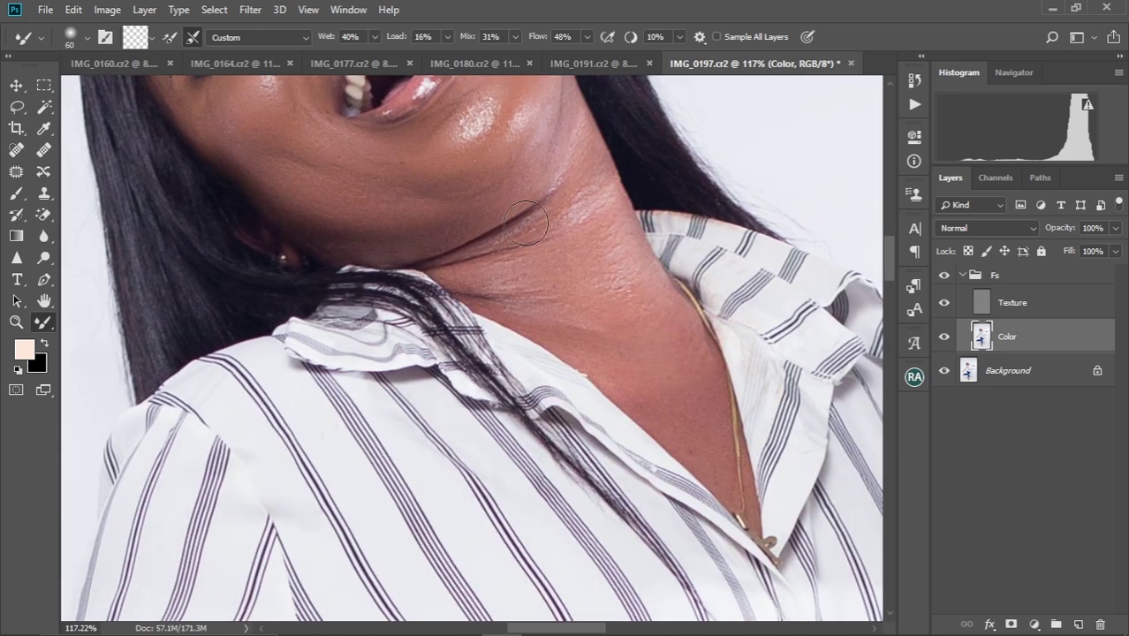
{"action": "left_click_drag", "start_coordinate": [620, 277], "coordinate": [632, 393]}
{"action": "left_click_drag", "start_coordinate": [658, 345], "coordinate": [537, 284]}
Blend the skin of the lowered forearm with the Mixer Brush at size 90, and its wrist and hand at size 60
{"action": "left_click_drag", "start_coordinate": [568, 495], "coordinate": [568, 220]}
{"action": "left_click_drag", "start_coordinate": [353, 530], "coordinate": [698, 181]}
{"action": "left_click_drag", "start_coordinate": [318, 548], "coordinate": [662, 199]}
{"action": "key", "text": "bracketright"}
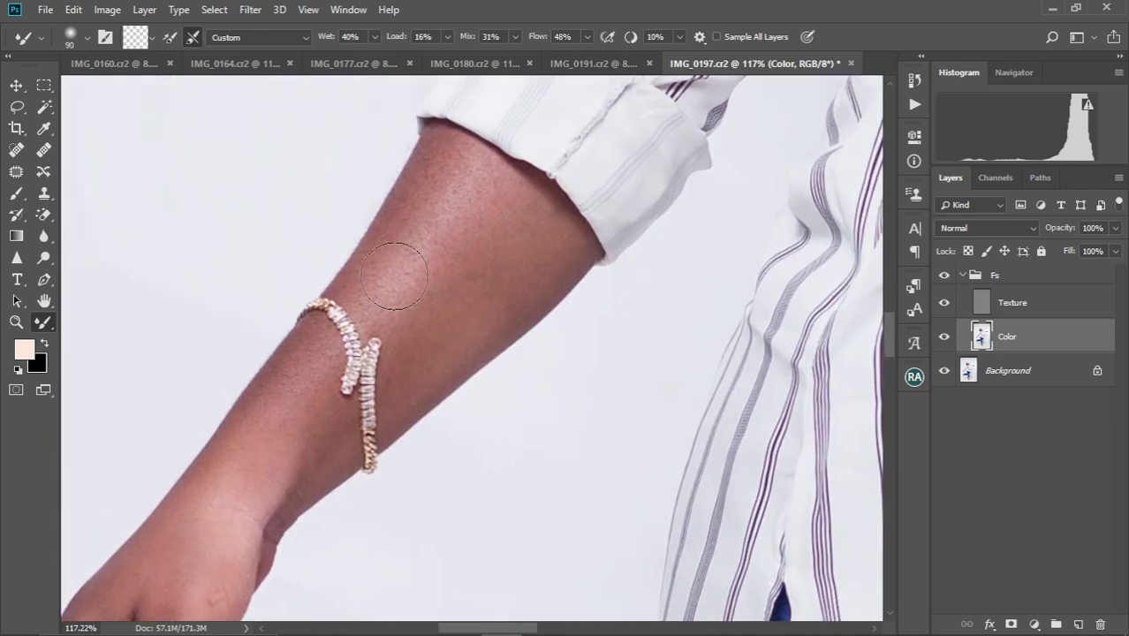
{"action": "left_click_drag", "start_coordinate": [302, 424], "coordinate": [417, 278]}
{"action": "key", "text": "bracketleft"}
{"action": "key", "text": "bracketleft"}
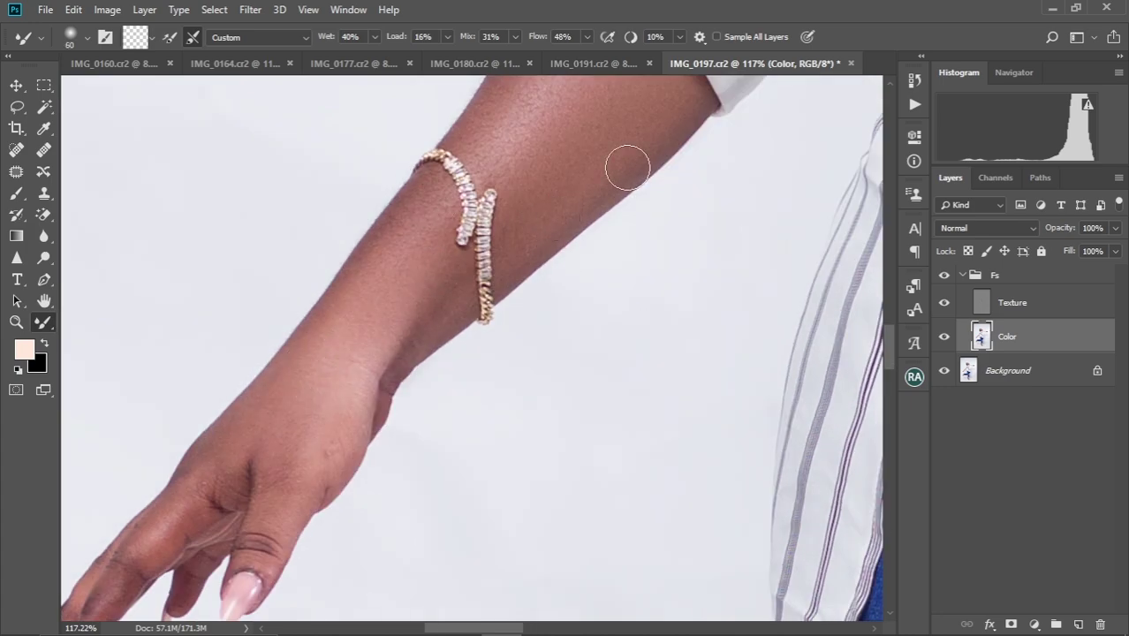
{"action": "left_click_drag", "start_coordinate": [627, 166], "coordinate": [560, 304]}
{"action": "left_click_drag", "start_coordinate": [249, 569], "coordinate": [420, 370]}
Enlarge the Mixer Brush to size 100 and smooth the skin of the outstretched forearm
{"action": "left_click_drag", "start_coordinate": [529, 288], "coordinate": [360, 410]}
{"action": "left_click_drag", "start_coordinate": [795, 229], "coordinate": [159, 459]}
{"action": "left_click_drag", "start_coordinate": [821, 221], "coordinate": [292, 424]}
{"action": "key", "text": "bracketright"}
{"action": "key", "text": "bracketright"}
{"action": "key", "text": "bracketright"}
{"action": "key", "text": "bracketright"}
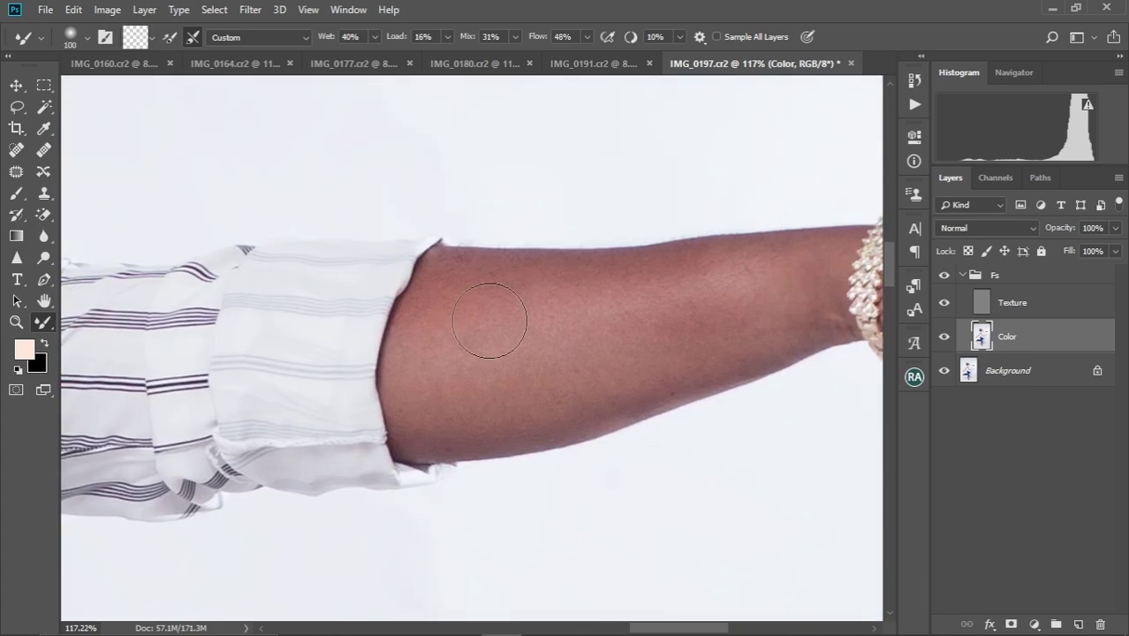
{"action": "mouse_move", "coordinate": [491, 320]}
{"action": "left_mouse_down"}
{"action": "mouse_move", "coordinate": [568, 398]}
{"action": "mouse_move", "coordinate": [408, 353]}
{"action": "left_mouse_up"}
Reduce the Mixer Brush to size 50 and blend the skin around the outstretched arm's wrist, hand and fingers
{"action": "left_click_drag", "start_coordinate": [797, 288], "coordinate": [521, 352]}
{"action": "key", "text": "bracketleft"}
{"action": "key", "text": "bracketleft"}
{"action": "key", "text": "bracketleft"}
{"action": "key", "text": "bracketleft"}
{"action": "key", "text": "bracketleft"}
{"action": "left_click_drag", "start_coordinate": [742, 333], "coordinate": [611, 346]}
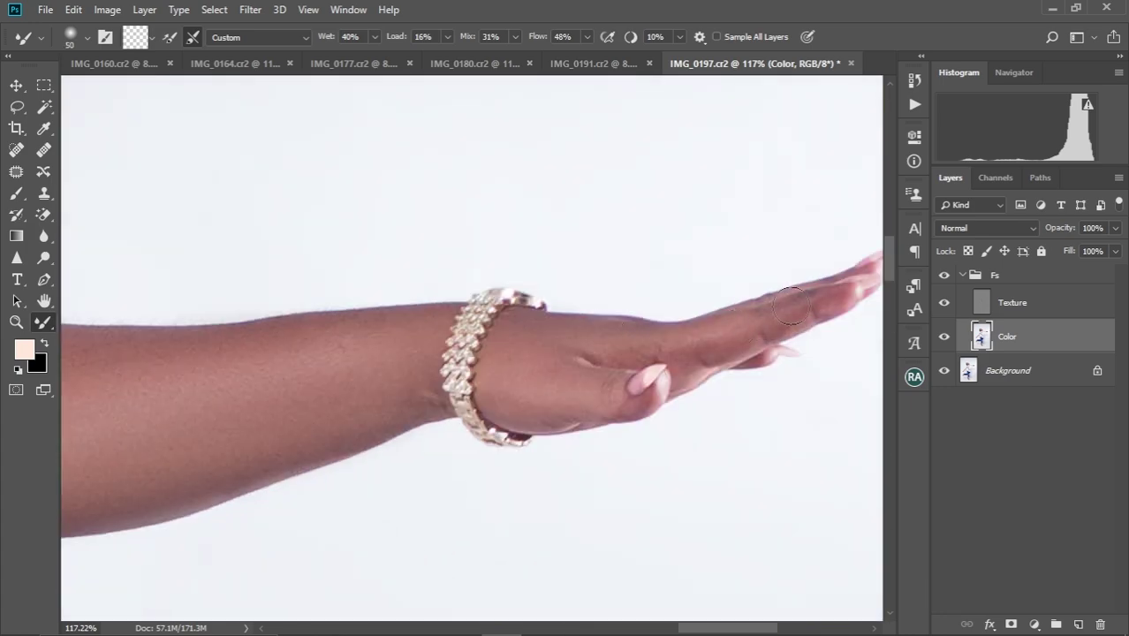
Smooth the skin on both feet and ankles with the Mixer Brush at size 80
{"action": "scroll", "coordinate": [715, 309], "scroll_direction": "down", "scroll_amount": 8}
{"action": "left_click_drag", "start_coordinate": [530, 442], "coordinate": [613, 230]}
{"action": "scroll", "coordinate": [369, 438], "scroll_direction": "up", "scroll_amount": 7}
{"action": "key", "text": "bracketright"}
{"action": "key", "text": "bracketright"}
{"action": "key", "text": "bracketright"}
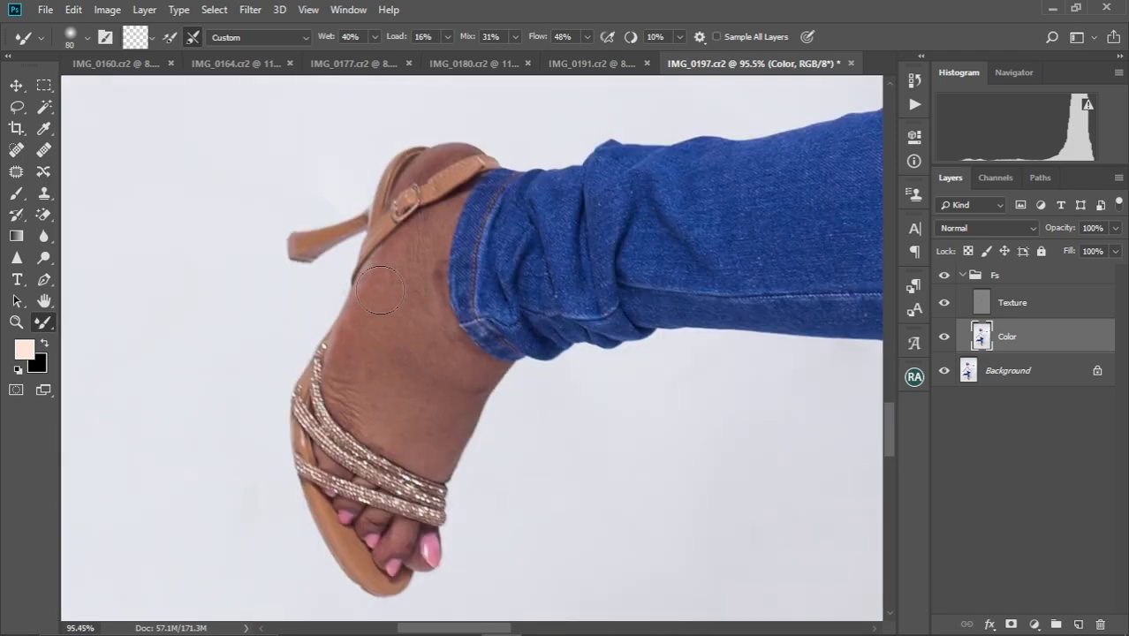
{"action": "scroll", "coordinate": [351, 369], "scroll_direction": "down", "scroll_amount": 3}
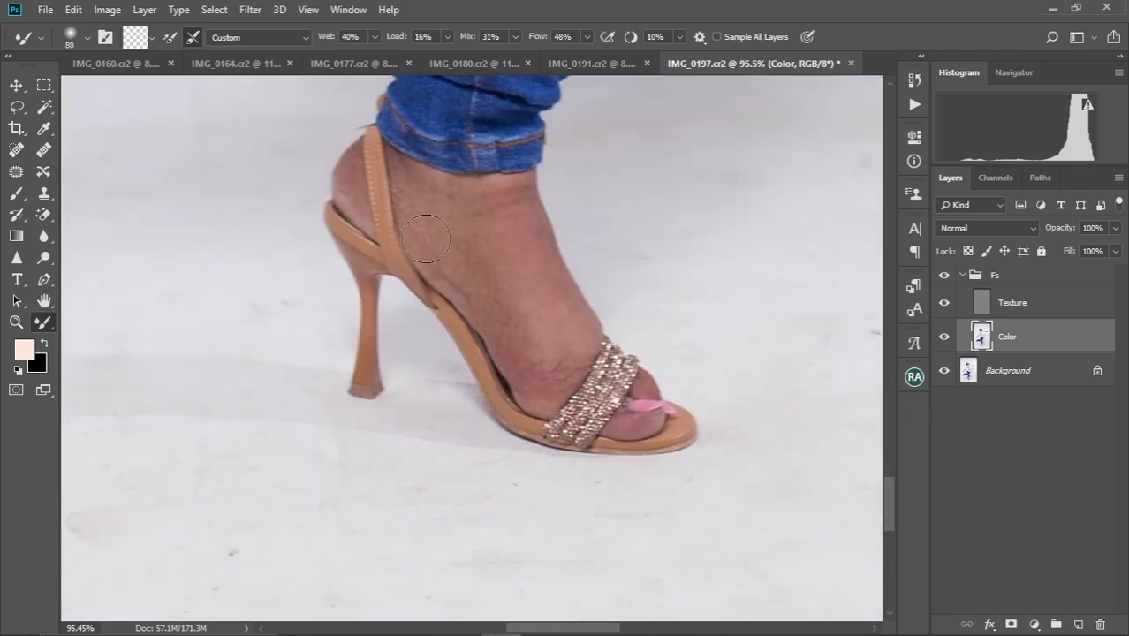
{"action": "key", "text": "ctrl+0"}
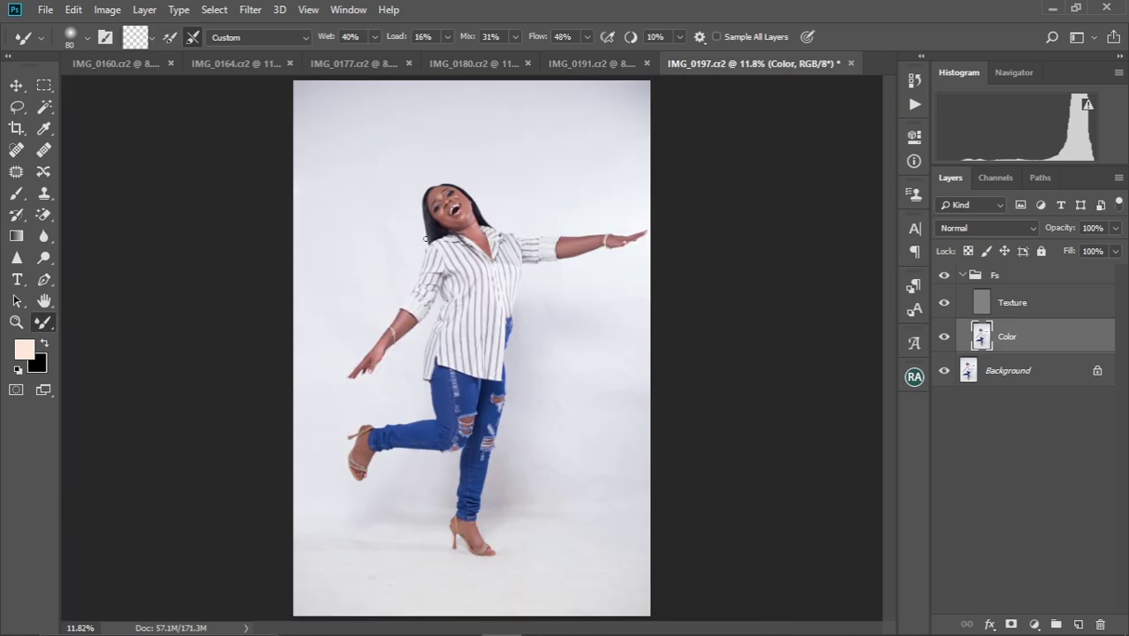
Enlarge the Mixer Brush to size 400 and blend the blotchy studio floor to the left of the standing foot
{"action": "scroll", "coordinate": [431, 245], "scroll_direction": "up", "scroll_amount": 5}
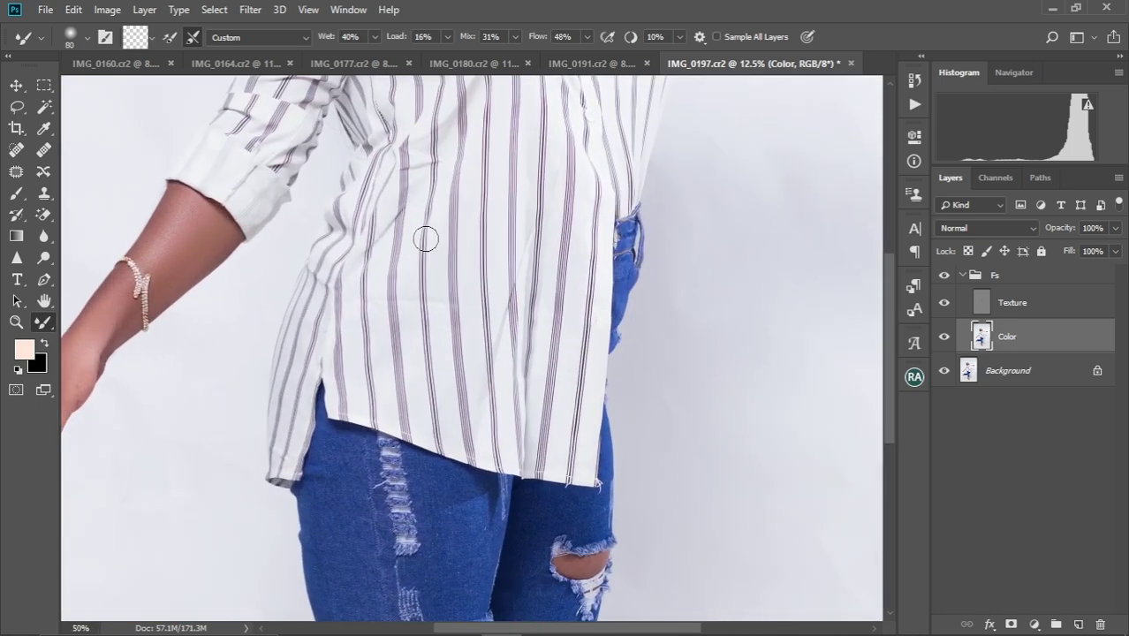
{"action": "scroll", "coordinate": [415, 283], "scroll_direction": "down", "scroll_amount": 10}
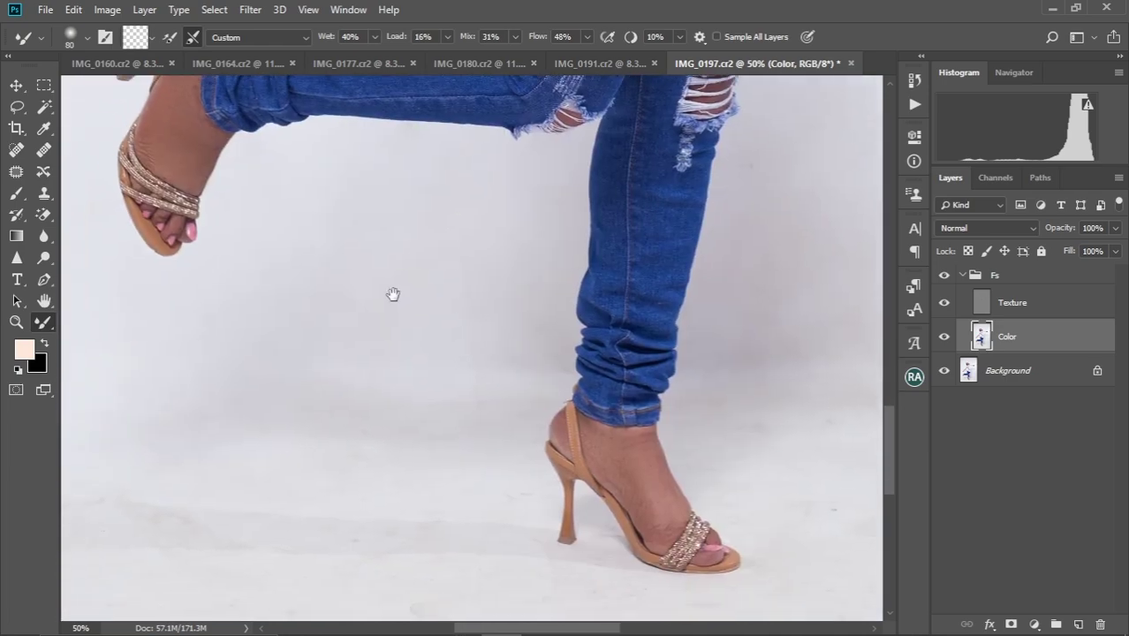
{"action": "left_click_drag", "start_coordinate": [393, 295], "coordinate": [497, 168]}
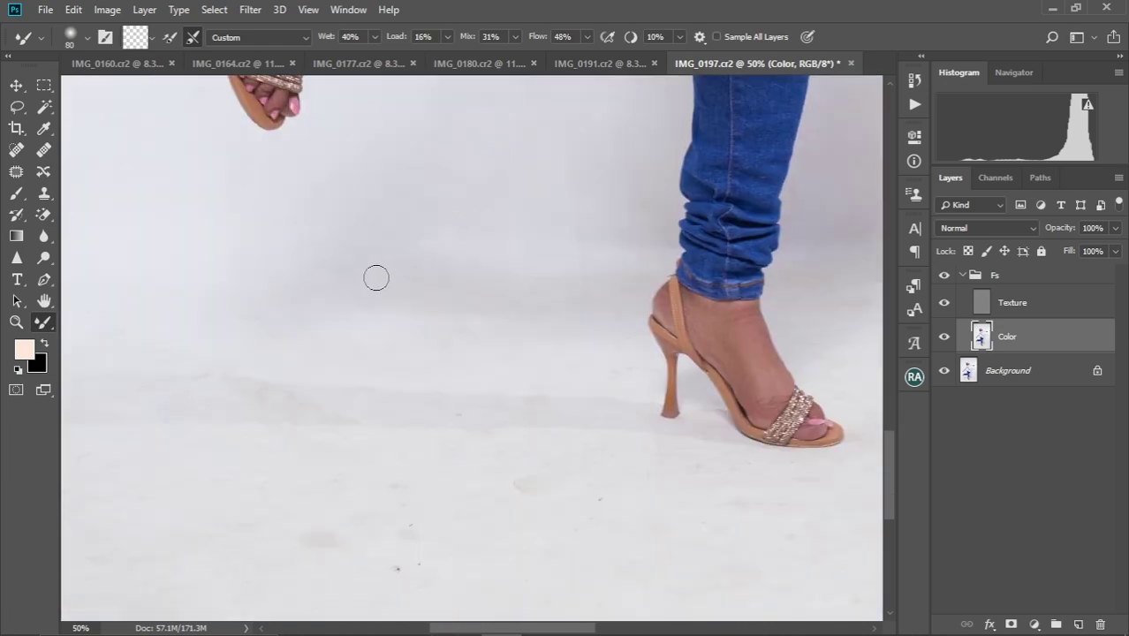
{"action": "key", "text": "bracketright"}
{"action": "key", "text": "bracketright"}
{"action": "key", "text": "bracketright"}
{"action": "key", "text": "bracketright"}
{"action": "key", "text": "bracketright"}
{"action": "key", "text": "bracketright"}
{"action": "key", "text": "bracketright"}
{"action": "key", "text": "bracketright"}
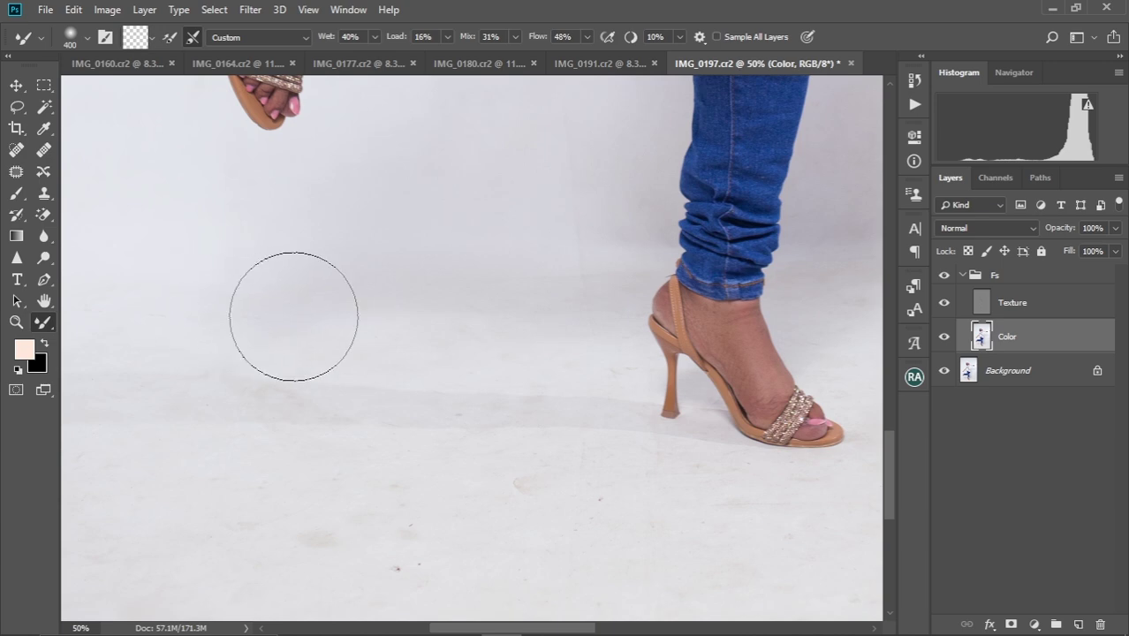
{"action": "left_click_drag", "start_coordinate": [353, 325], "coordinate": [459, 201]}
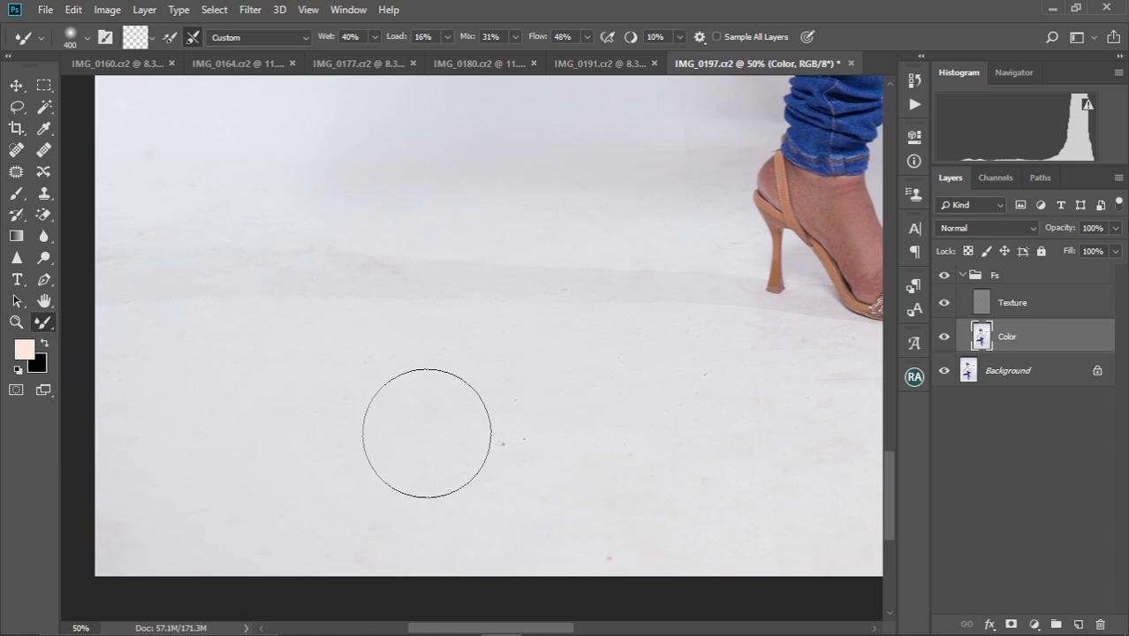
Blend the floor marks close to the standing foot's sandal with smaller Mixer Brush sizes of 100 and 175
{"action": "left_click_drag", "start_coordinate": [350, 405], "coordinate": [199, 398]}
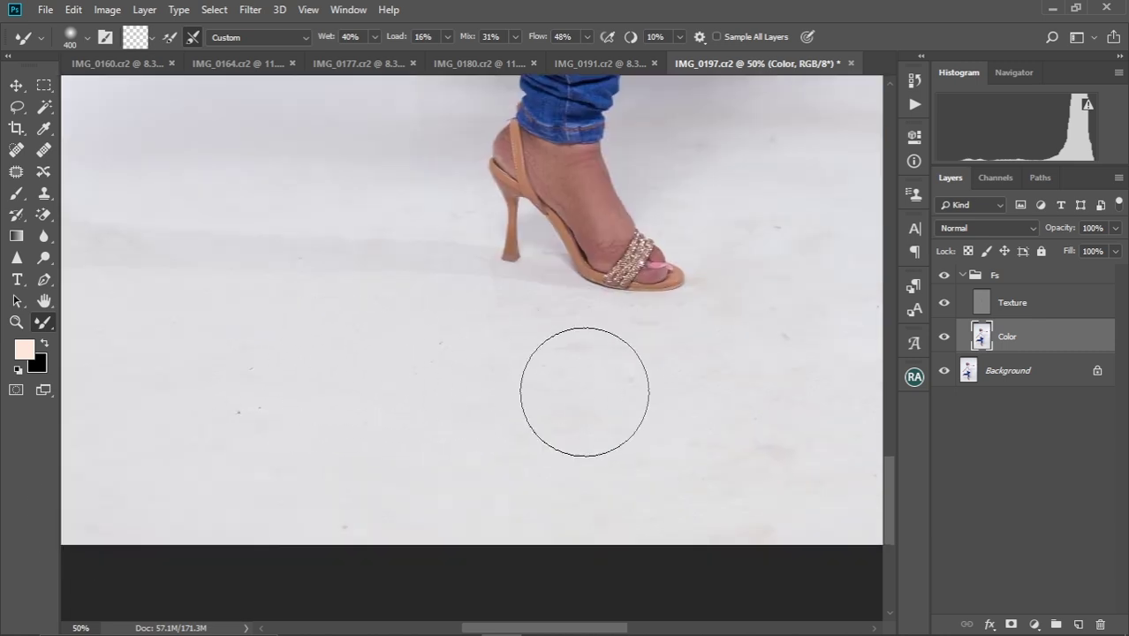
{"action": "key", "text": "bracketleft"}
{"action": "key", "text": "bracketleft"}
{"action": "key", "text": "bracketleft"}
{"action": "key", "text": "bracketleft"}
{"action": "key", "text": "bracketleft"}
{"action": "key", "text": "bracketleft"}
{"action": "key", "text": "bracketleft"}
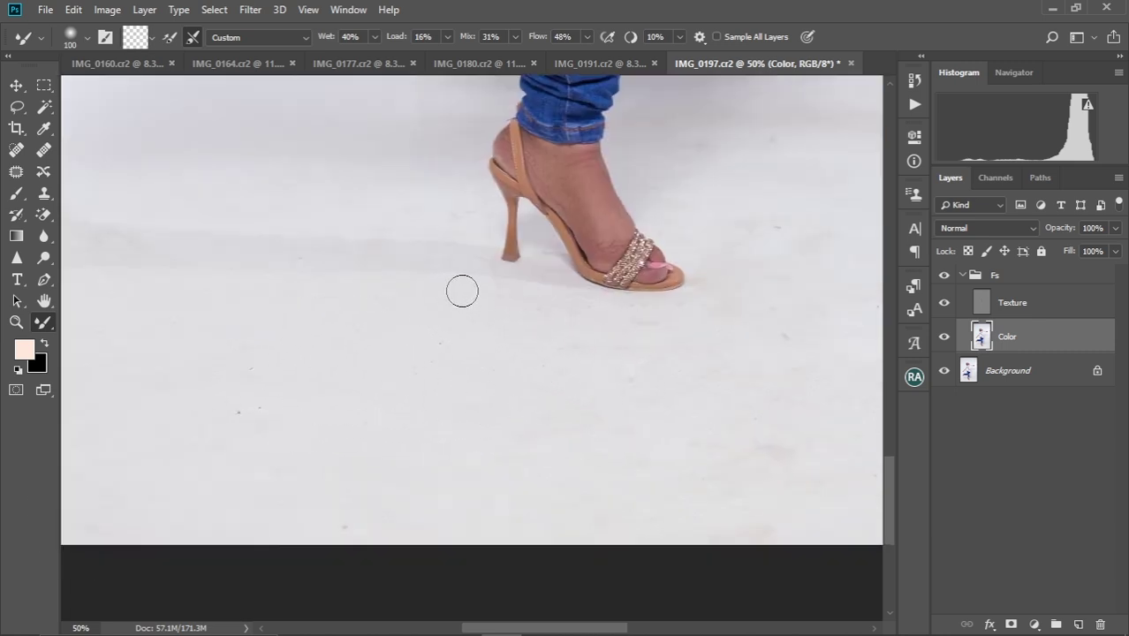
{"action": "key", "text": "bracketright"}
{"action": "key", "text": "bracketright"}
{"action": "key", "text": "bracketright"}
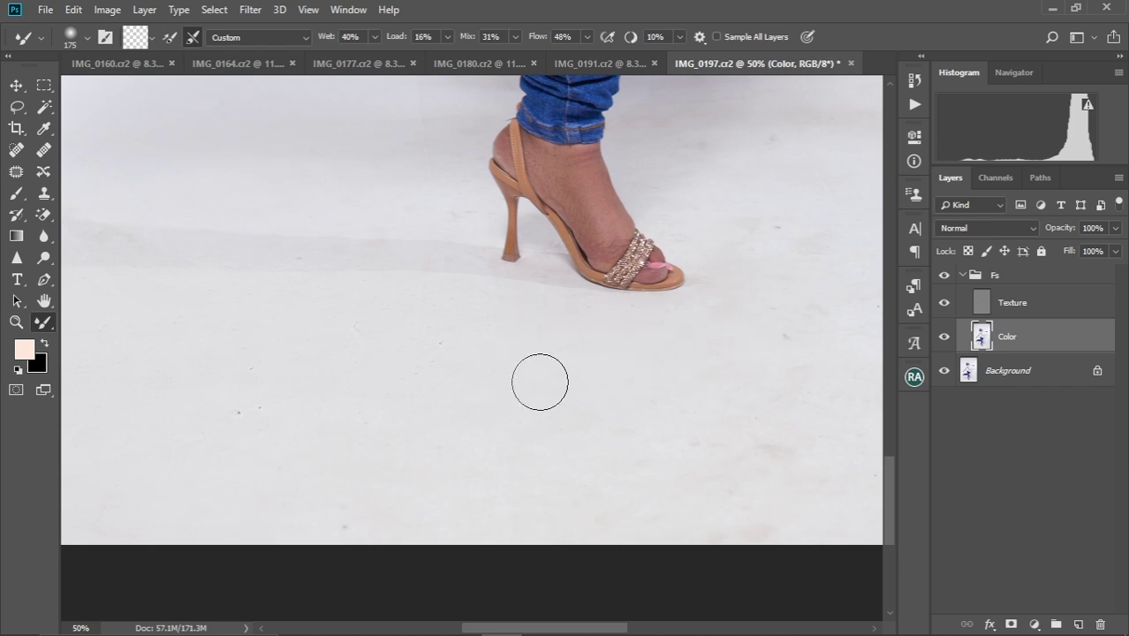
Enlarge the Mixer Brush to size 400 and even out the floor along the photo's lower edge
{"action": "key", "text": "bracketright"}
{"action": "key", "text": "bracketright"}
{"action": "key", "text": "bracketright"}
{"action": "key", "text": "bracketright"}
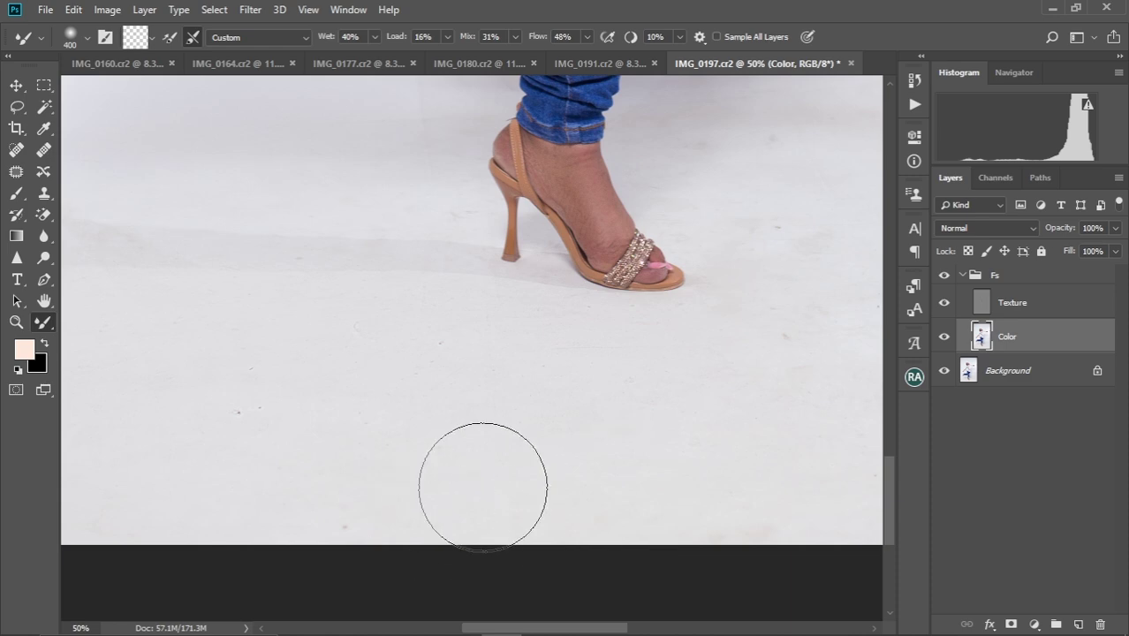
Blend the studio floor to the right of the standing foot with the Mixer Brush at size 400
{"action": "mouse_move", "coordinate": [519, 437]}
{"action": "left_mouse_down"}
{"action": "mouse_move", "coordinate": [281, 441]}
{"action": "mouse_move", "coordinate": [194, 462]}
{"action": "left_mouse_up"}
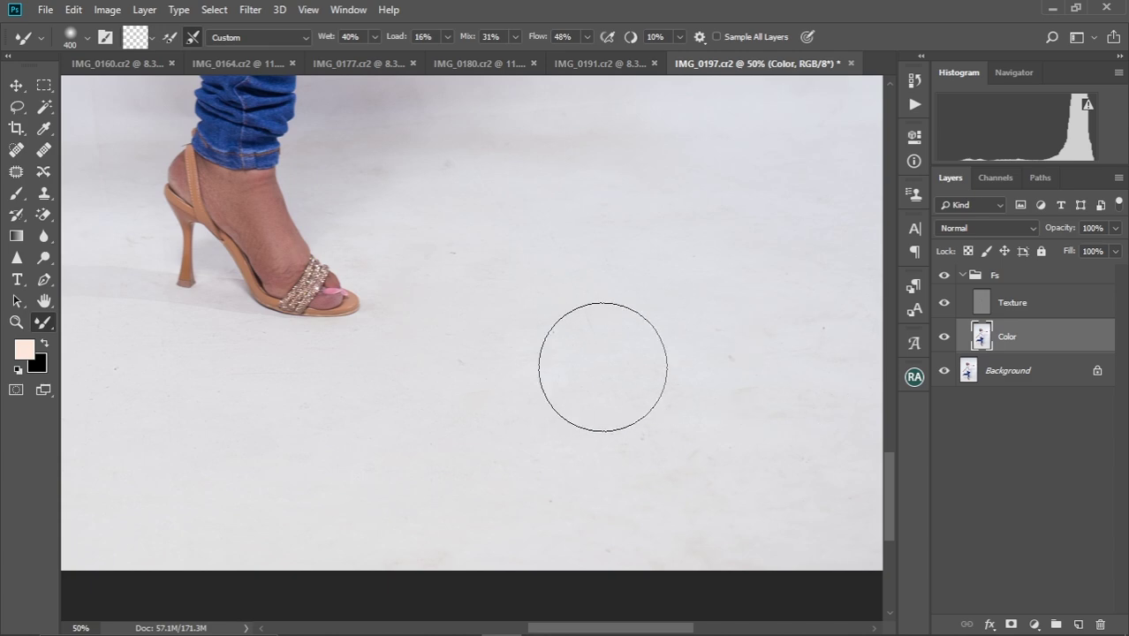
{"action": "left_click_drag", "start_coordinate": [636, 244], "coordinate": [383, 267]}
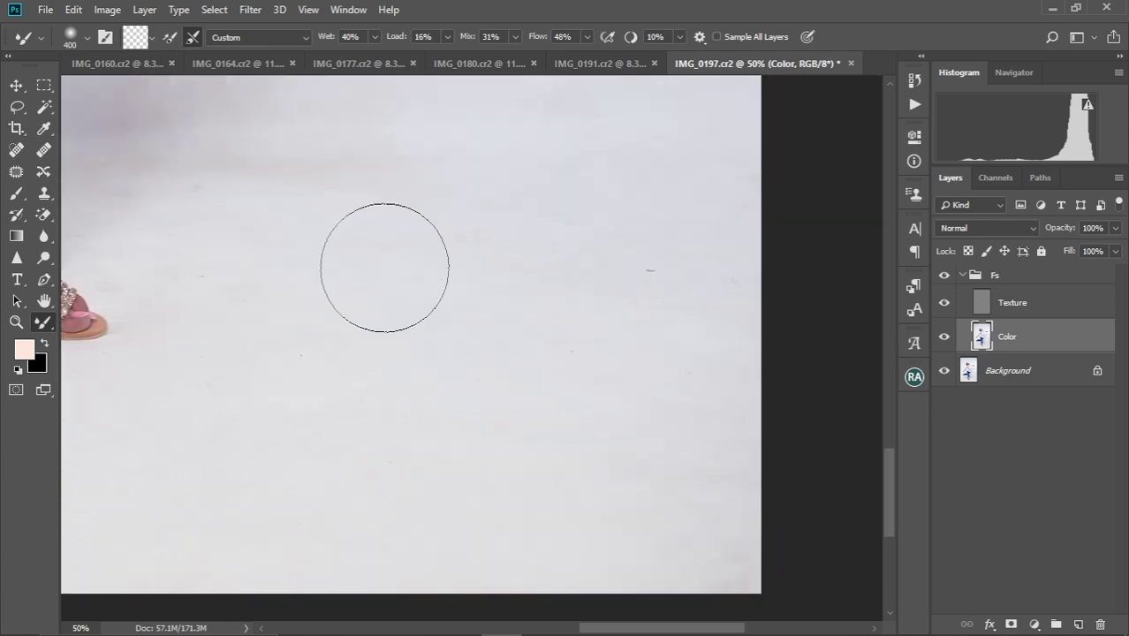
{"action": "left_click_drag", "start_coordinate": [435, 341], "coordinate": [654, 478]}
{"action": "scroll", "coordinate": [453, 234], "scroll_direction": "up", "scroll_amount": 2}
{"action": "scroll", "coordinate": [507, 221], "scroll_direction": "right", "scroll_amount": 5}
{"action": "scroll", "coordinate": [418, 424], "scroll_direction": "up", "scroll_amount": 5}
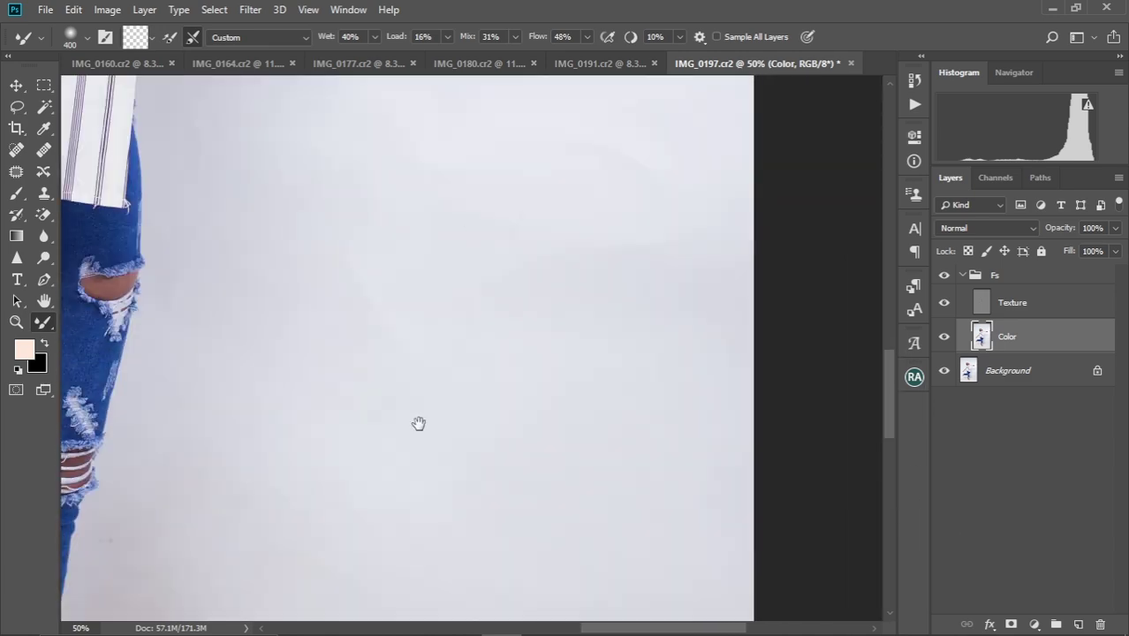
{"action": "key", "text": "alt+bracketright"}
{"action": "key", "text": "ctrl+0"}
{"action": "key", "text": "bracketright"}
{"action": "key", "text": "bracketright"}
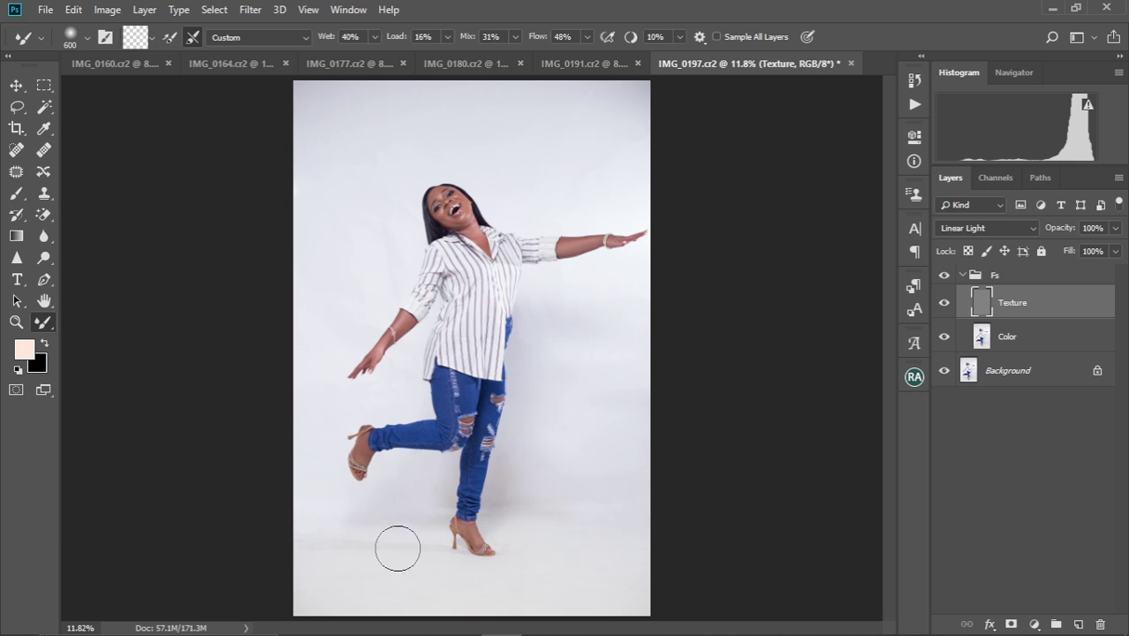
{"action": "key", "text": "alt+bracketleft"}
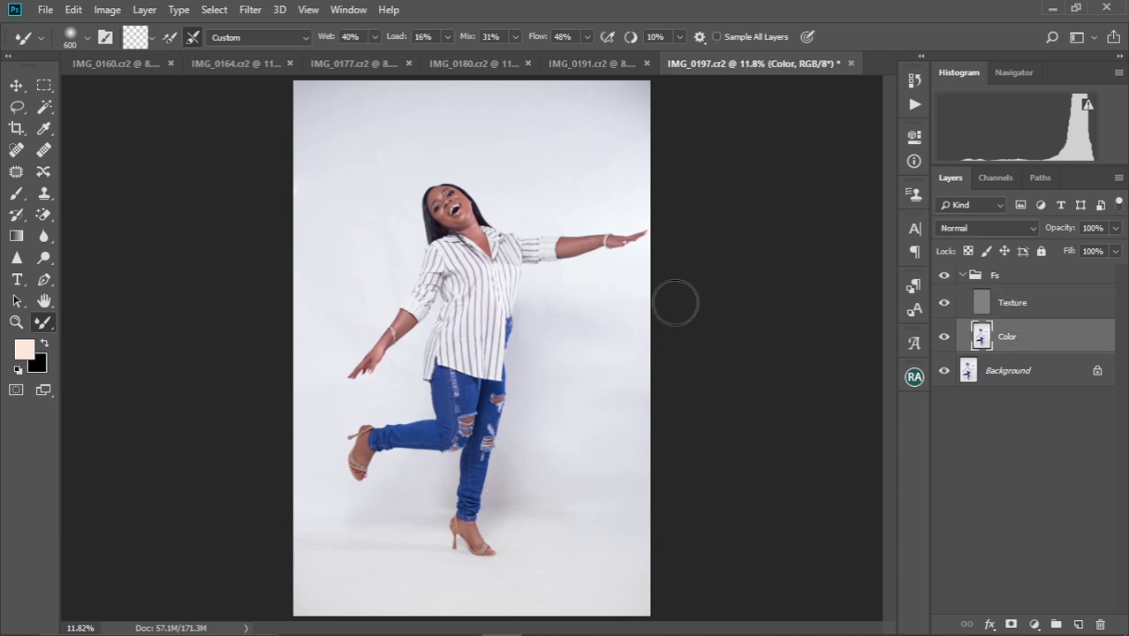
{"action": "key", "text": "bracketright"}
{"action": "key", "text": "bracketright"}
{"action": "key", "text": "bracketright"}
{"action": "scroll", "coordinate": [521, 442], "scroll_direction": "up", "scroll_amount": 6}
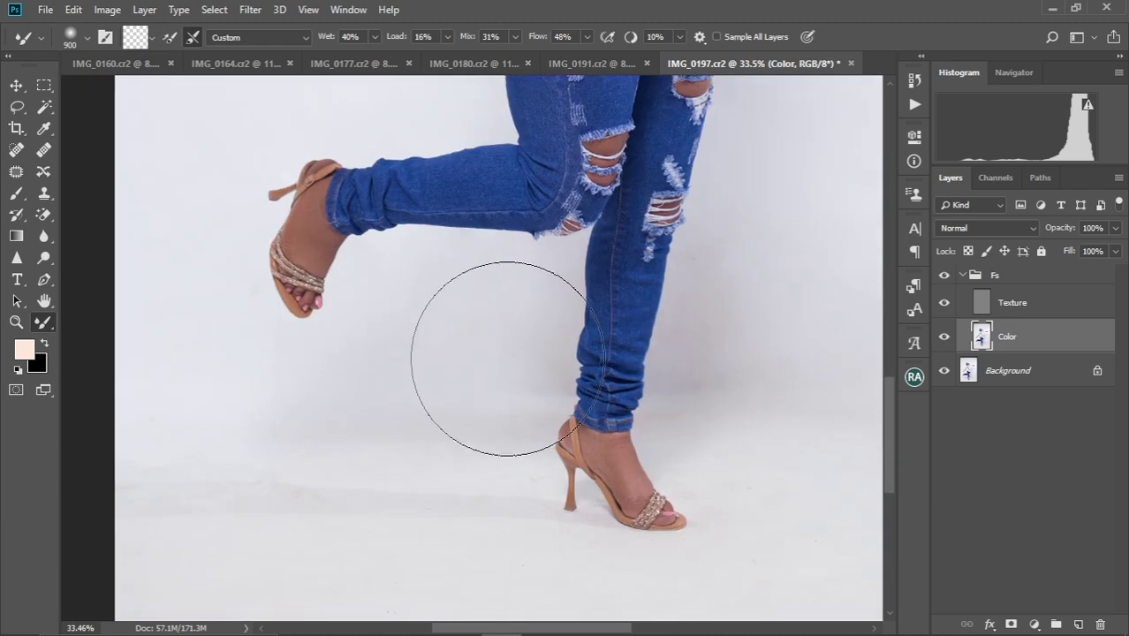
Reduce the Mixer Brush to size 250 and collapse the Fs group
{"action": "key", "text": "bracketleft"}
{"action": "key", "text": "bracketleft"}
{"action": "key", "text": "bracketleft"}
{"action": "key", "text": "bracketleft"}
{"action": "key", "text": "bracketleft"}
{"action": "key", "text": "bracketleft"}
{"action": "key", "text": "bracketleft"}
{"action": "key", "text": "ctrl+0"}
{"action": "key", "text": "ctrl+plus"}
{"action": "left_click", "coordinate": [963, 275]}
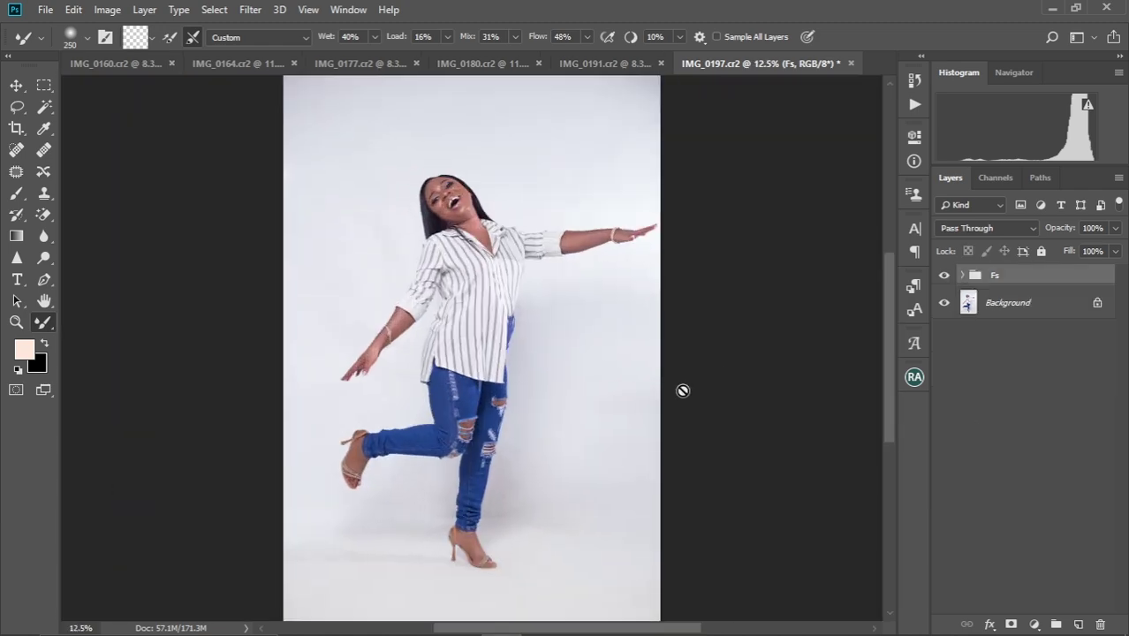
Run the Teeth and Eye whitening action above the Fs group
{"action": "scroll", "coordinate": [473, 208], "scroll_direction": "up", "scroll_amount": 5}
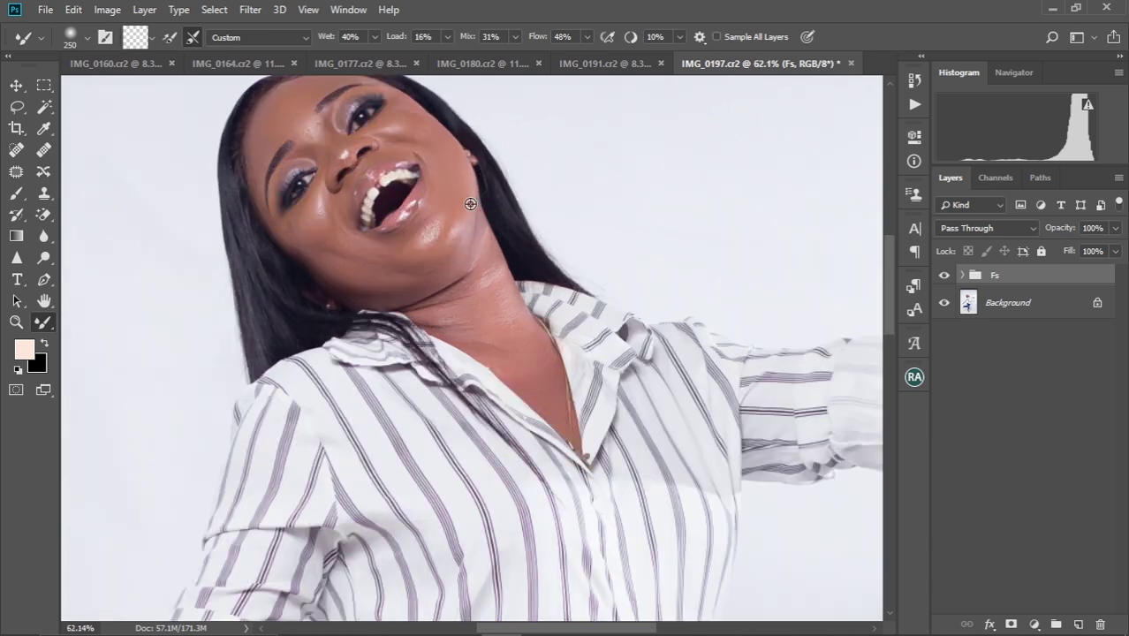
{"action": "left_click_drag", "start_coordinate": [431, 230], "coordinate": [504, 345]}
{"action": "scroll", "coordinate": [531, 265], "scroll_direction": "up", "scroll_amount": 3}
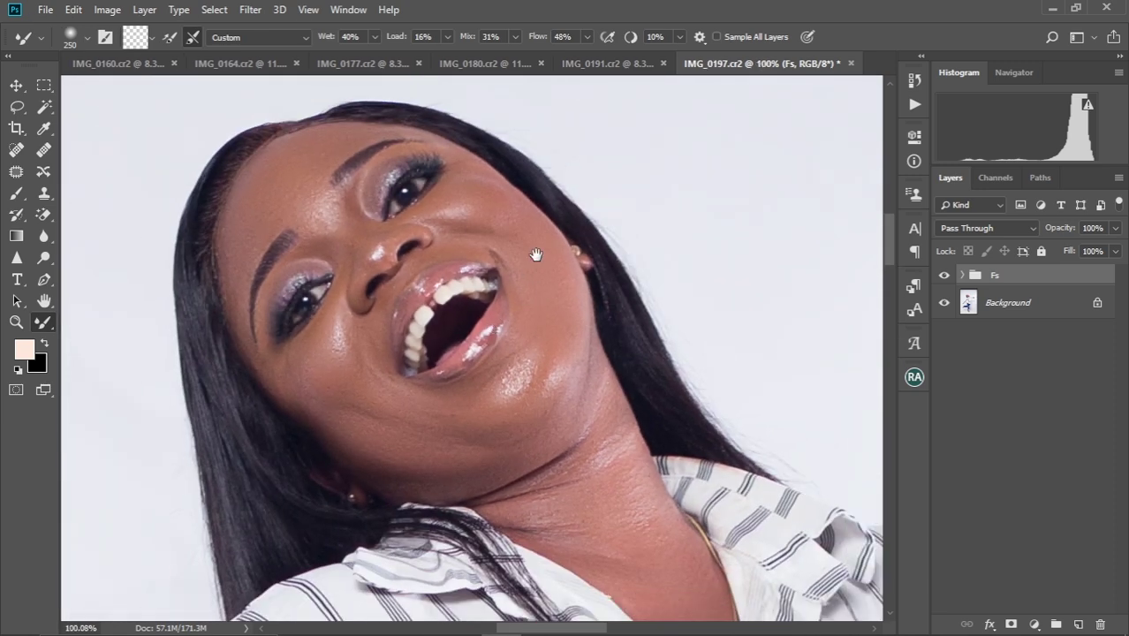
{"action": "left_click_drag", "start_coordinate": [537, 255], "coordinate": [547, 337]}
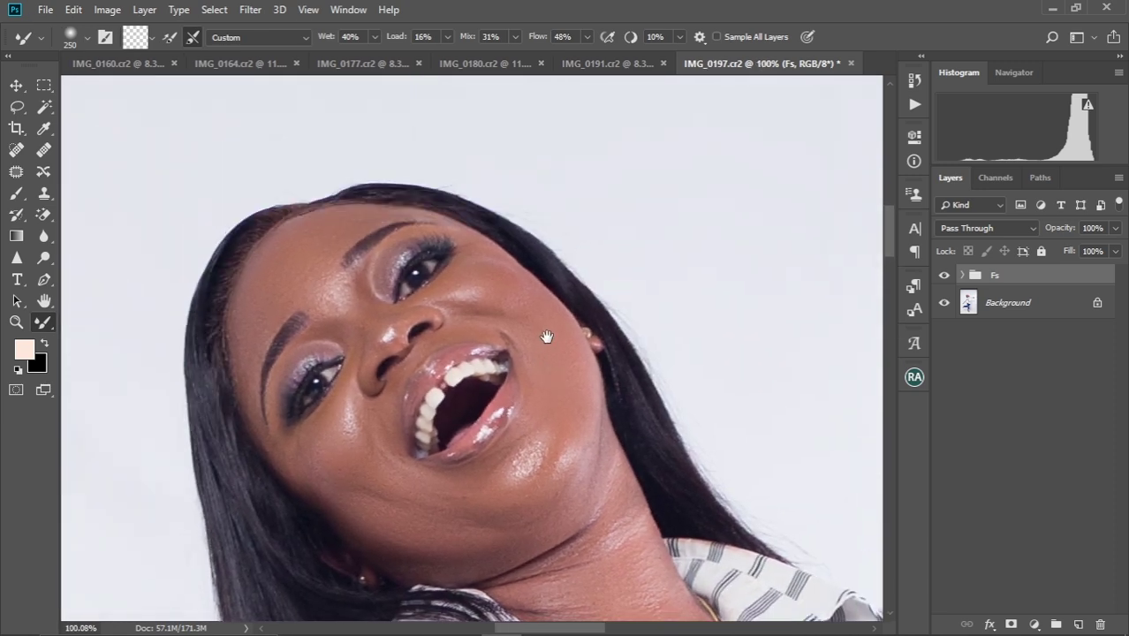
{"action": "left_click", "coordinate": [913, 106]}
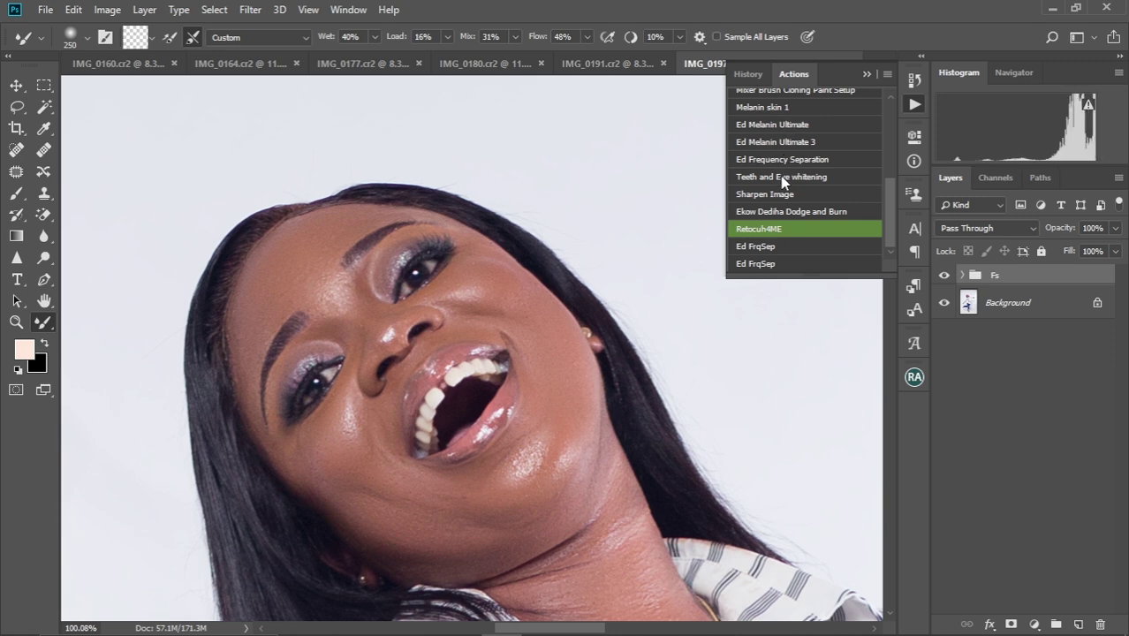
{"action": "left_click", "coordinate": [784, 181]}
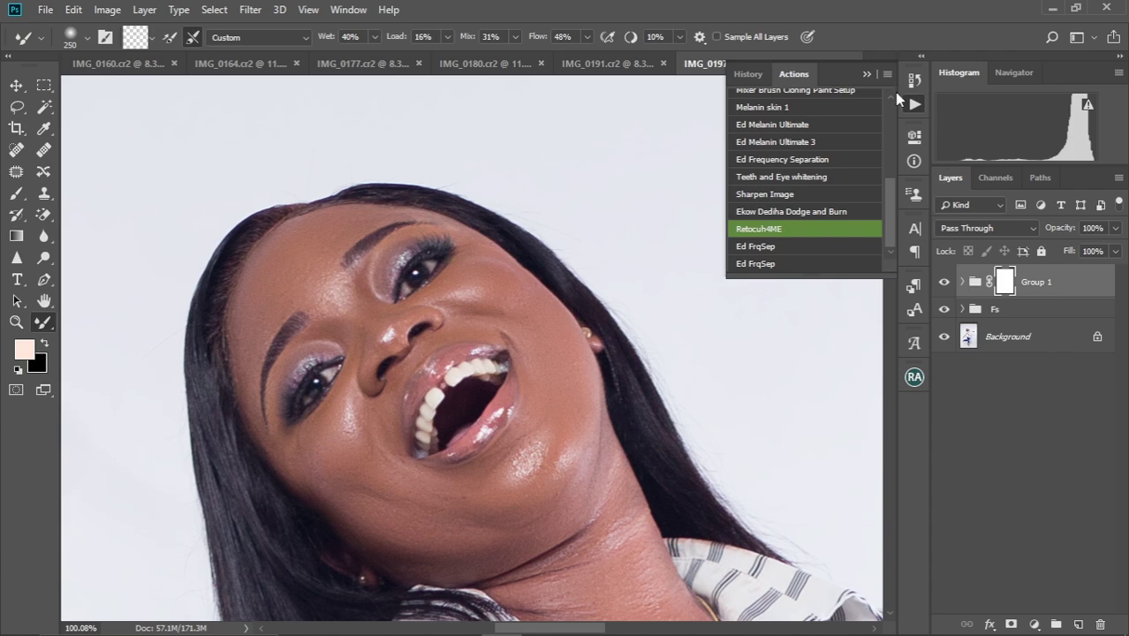
{"action": "left_click", "coordinate": [867, 76]}
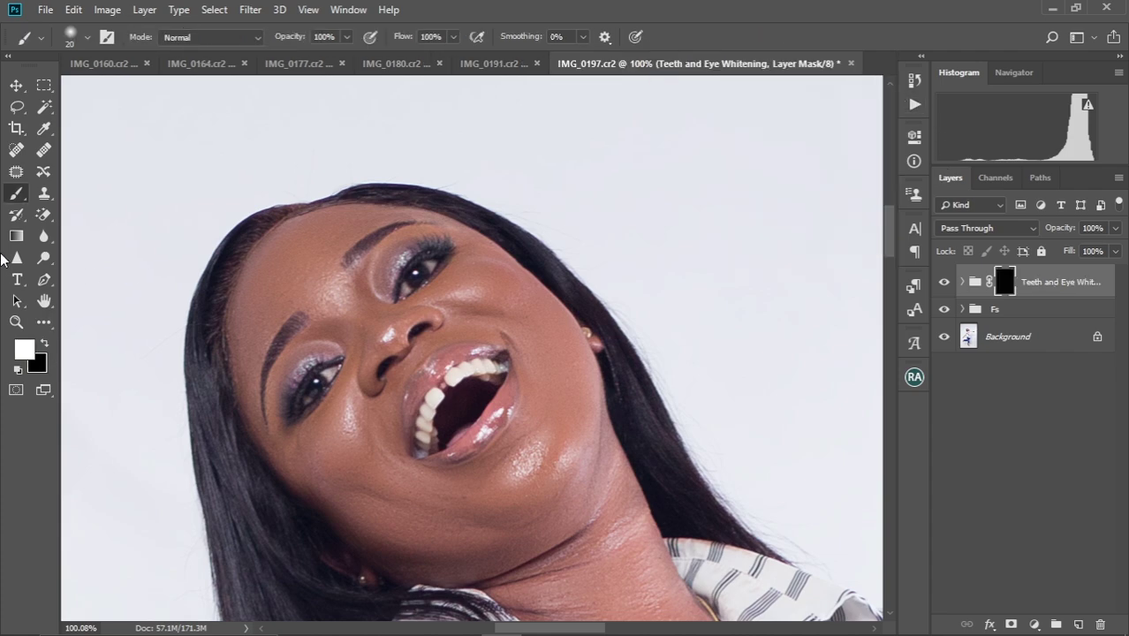
Paint white on the whitening group's mask over the teeth and the whites of both eyes, with brush size reduced to 9
{"action": "scroll", "coordinate": [470, 434], "scroll_direction": "up", "scroll_amount": 4}
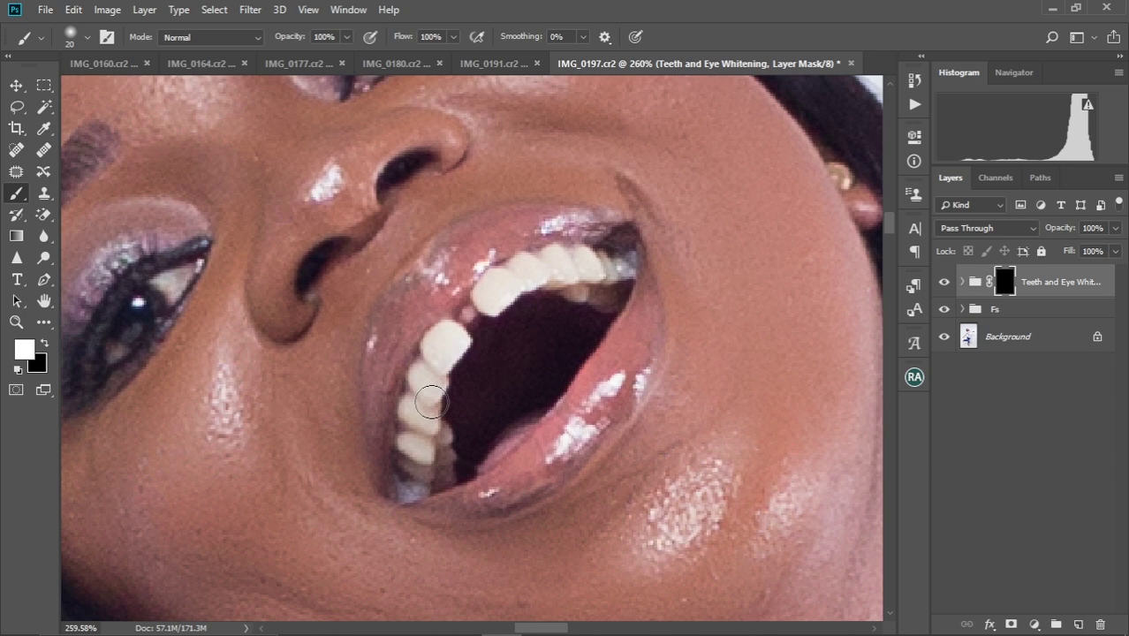
{"action": "key", "text": "bracketleft"}
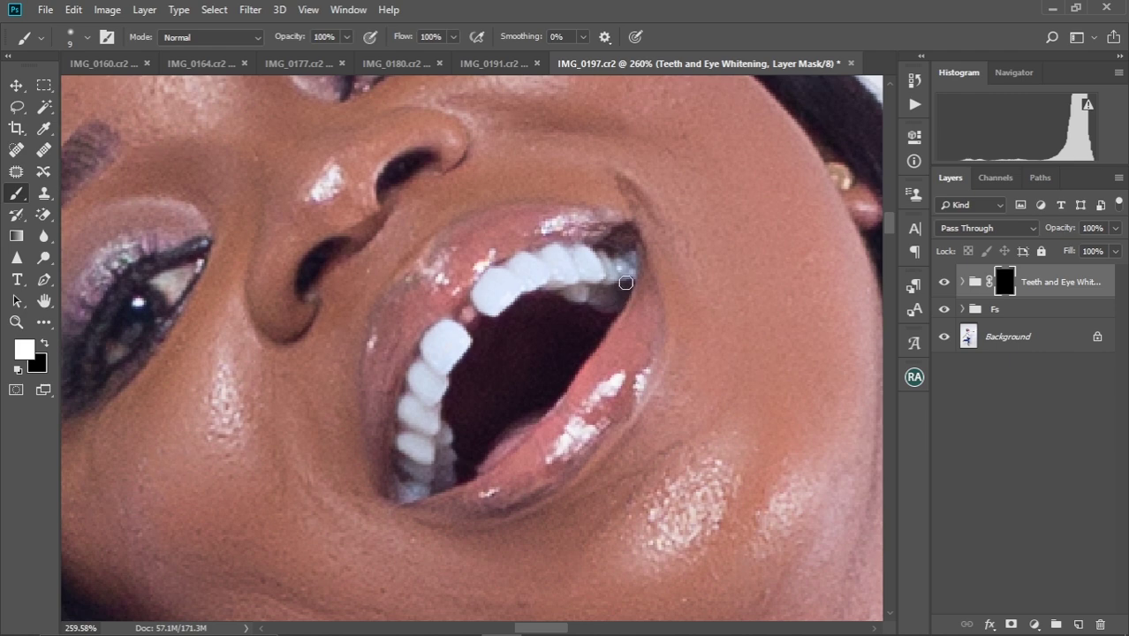
{"action": "left_click_drag", "start_coordinate": [273, 307], "coordinate": [441, 308]}
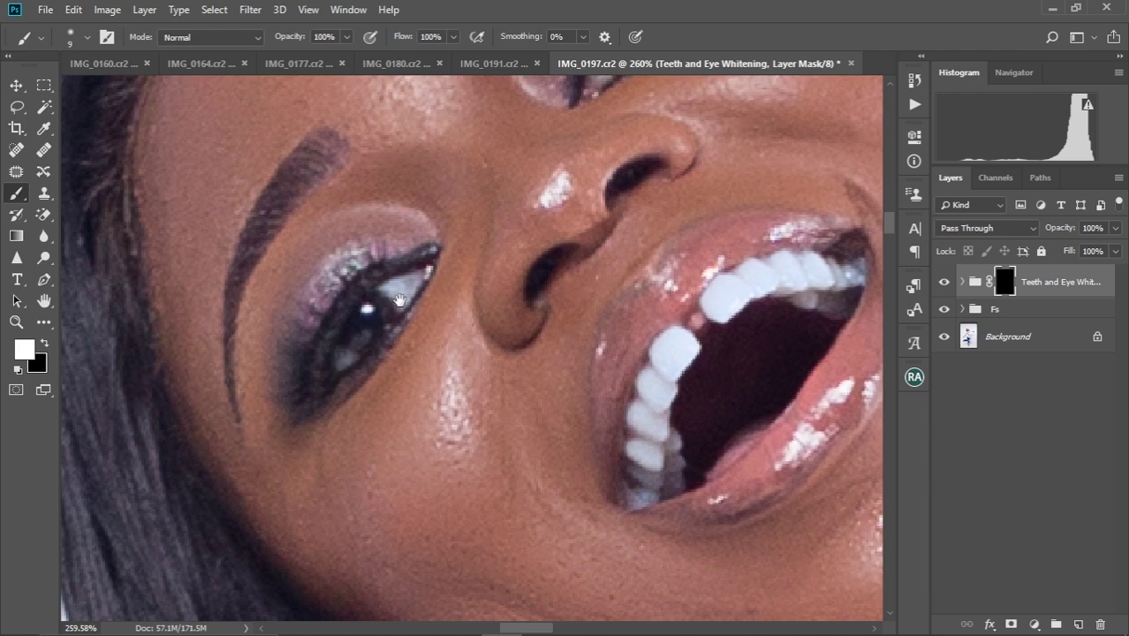
{"action": "mouse_move", "coordinate": [490, 235]}
{"action": "left_mouse_down"}
{"action": "mouse_move", "coordinate": [399, 375]}
{"action": "mouse_move", "coordinate": [441, 302]}
{"action": "left_mouse_up"}
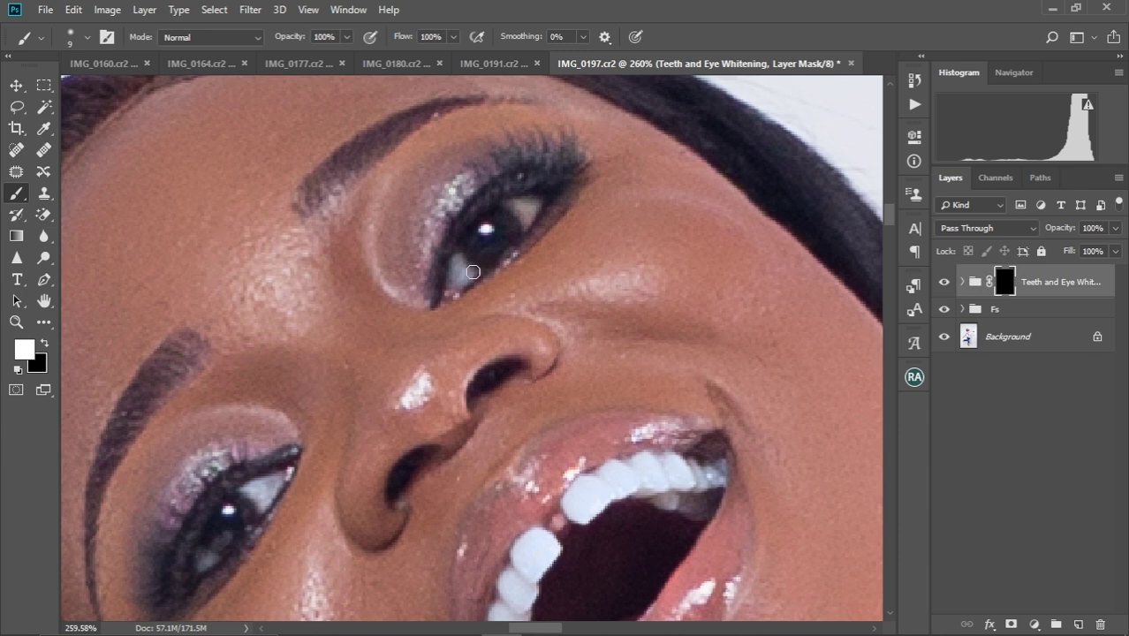
{"action": "left_click_drag", "start_coordinate": [497, 232], "coordinate": [479, 274]}
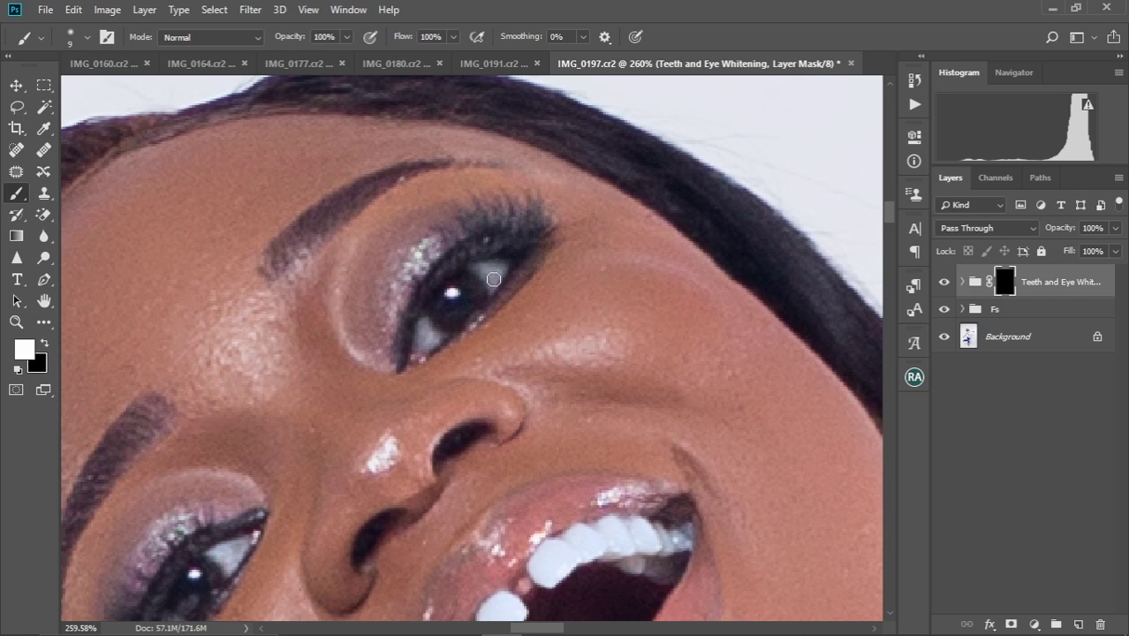
{"action": "scroll", "coordinate": [486, 288], "scroll_direction": "down", "scroll_amount": 5}
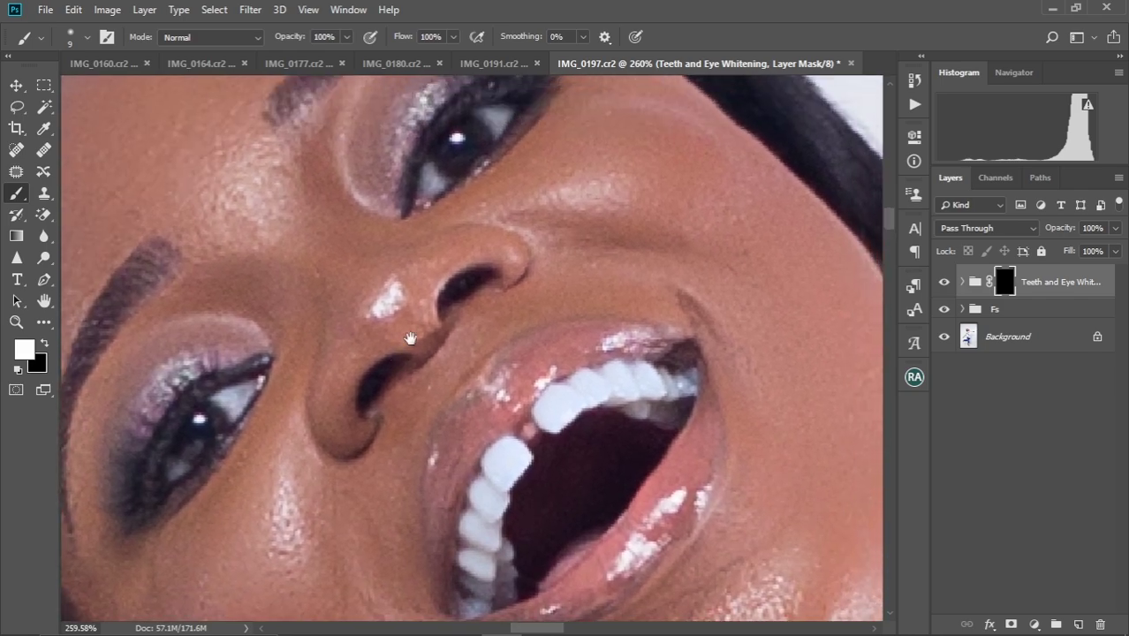
Add a Curves adjustment at the top of the whitening group and slightly lift its midtones with a point at input 120
{"action": "scroll", "coordinate": [407, 320], "scroll_direction": "down", "scroll_amount": 5}
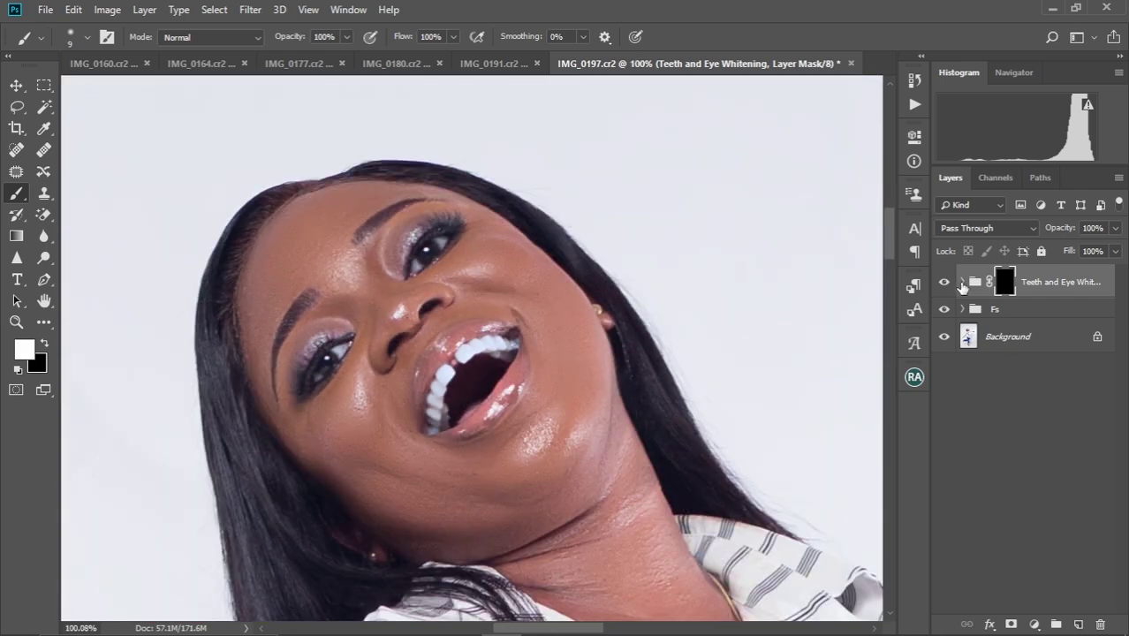
{"action": "left_click", "coordinate": [963, 283]}
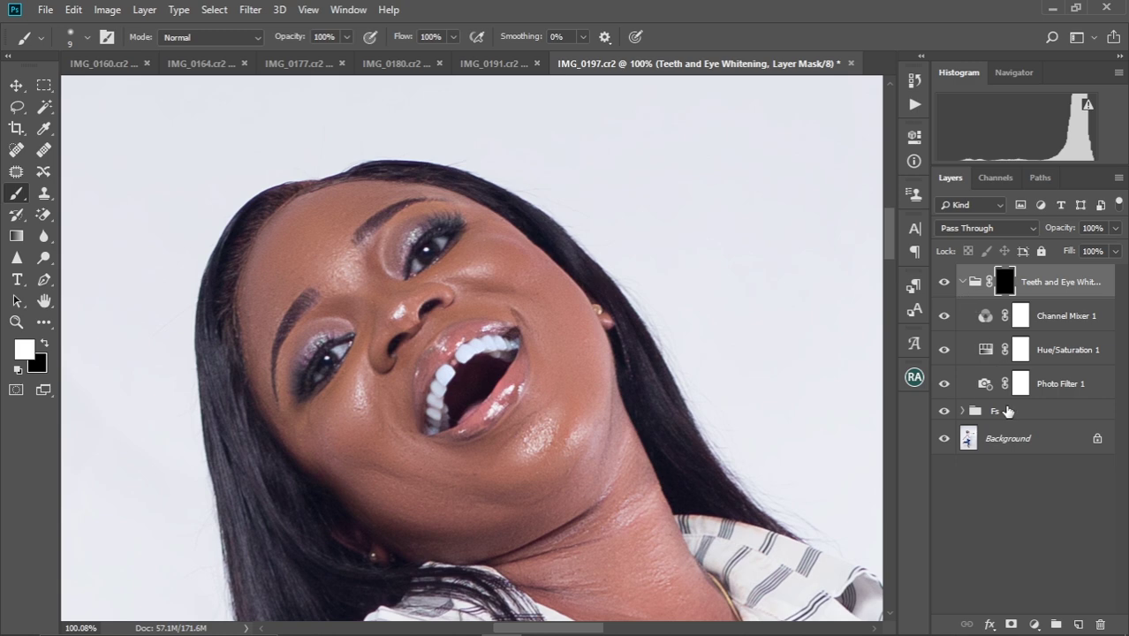
{"action": "left_click", "coordinate": [1033, 625]}
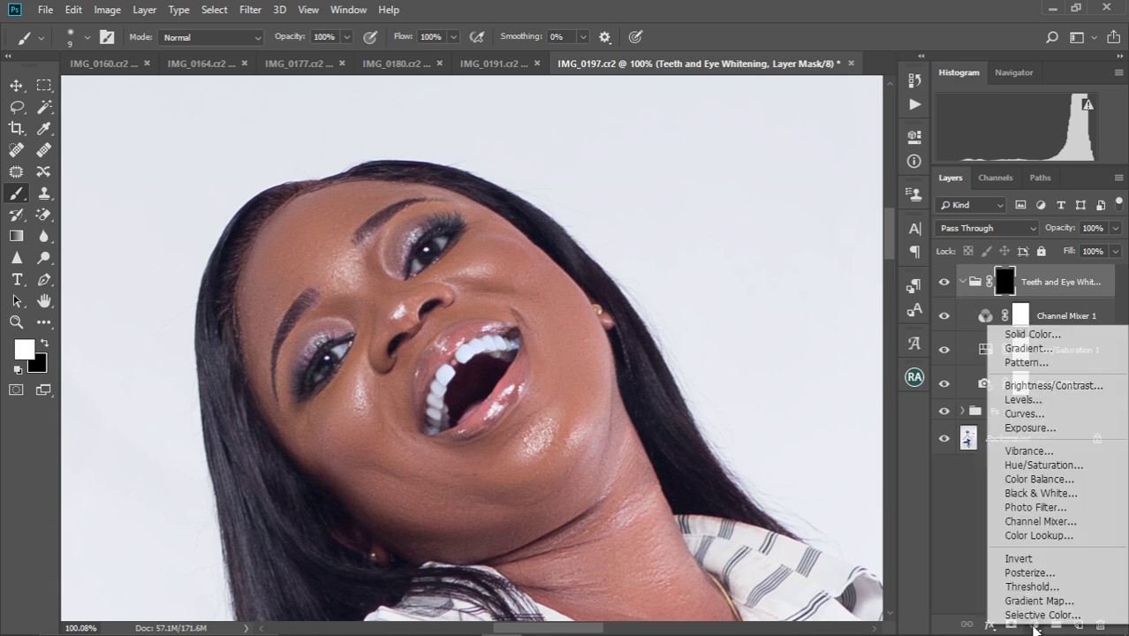
{"action": "left_click", "coordinate": [1031, 424]}
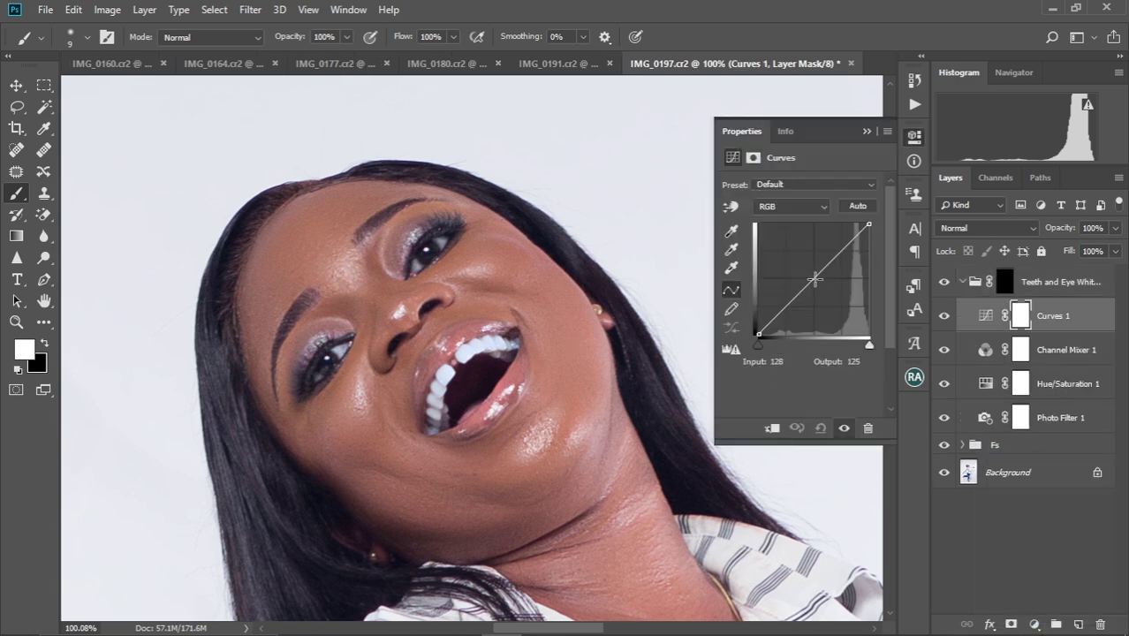
{"action": "left_click", "coordinate": [814, 278]}
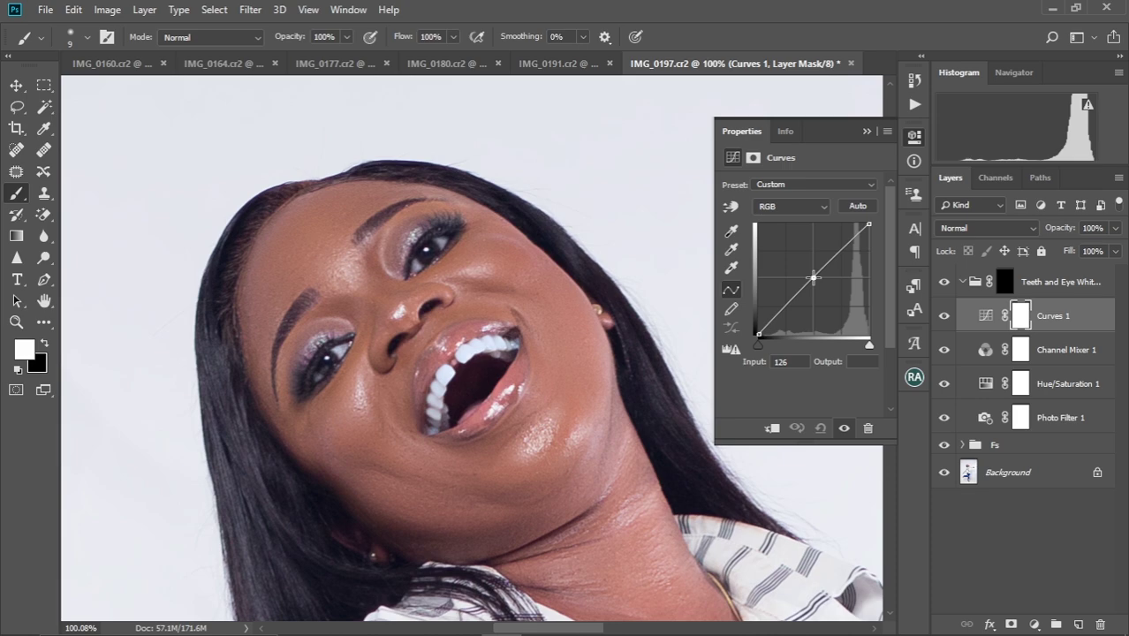
{"action": "left_click_drag", "start_coordinate": [813, 278], "coordinate": [811, 277]}
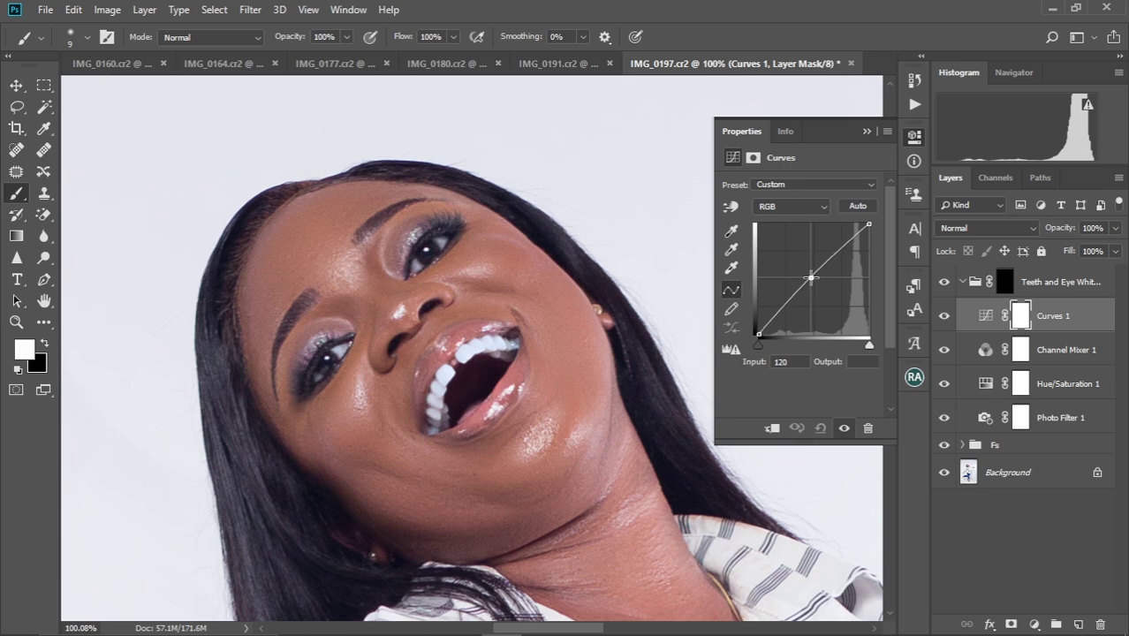
{"action": "left_click", "coordinate": [866, 130]}
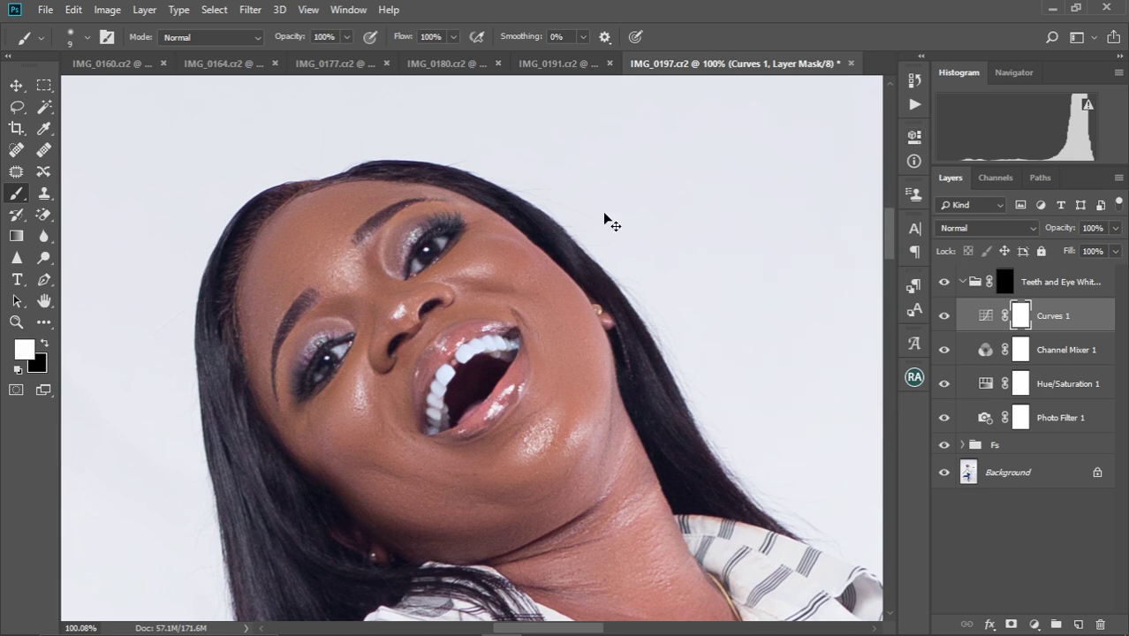
Fit the whole photo in view and collapse the Teeth and Eye Whitening group
{"action": "key", "text": "ctrl+0"}
{"action": "key", "text": "ctrl+minus"}
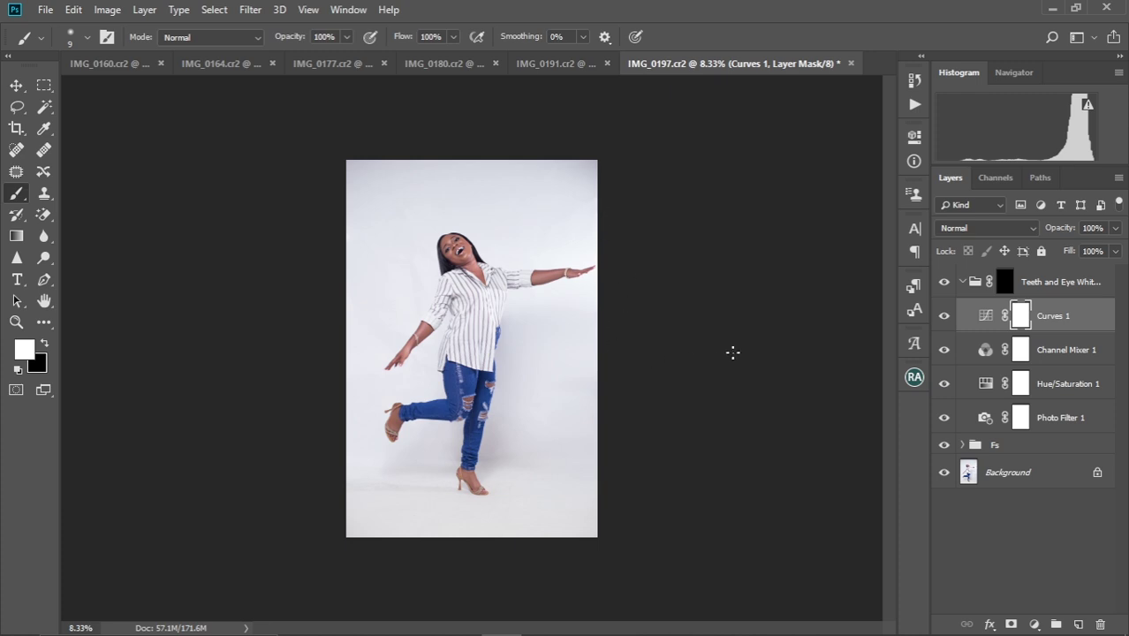
{"action": "left_click", "coordinate": [962, 283]}
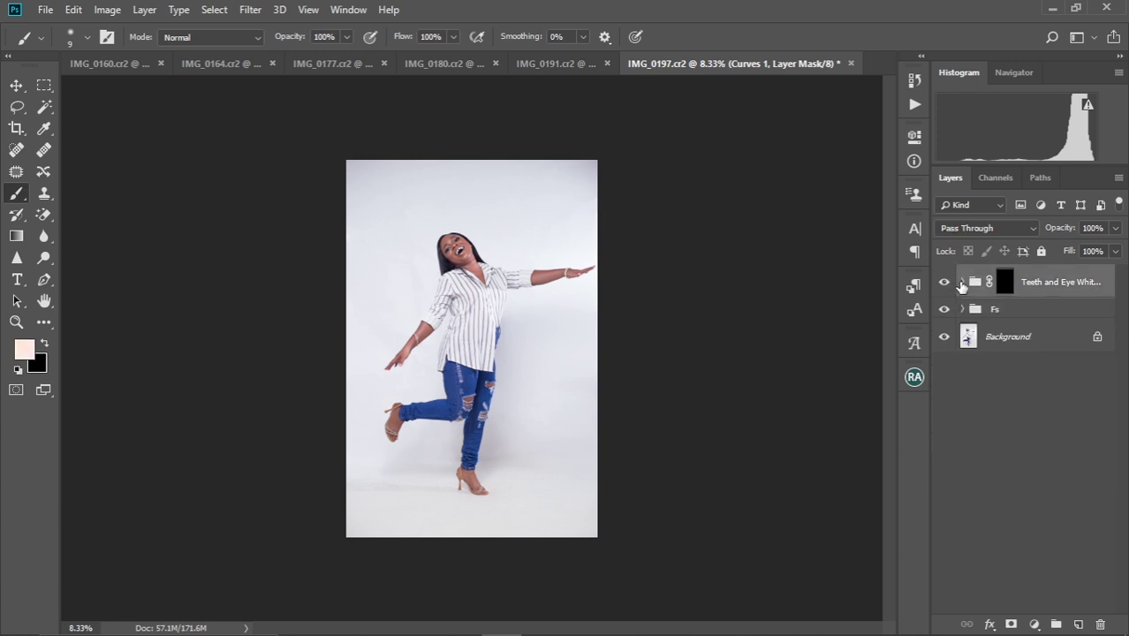
Create an automatic subject selection of the woman from the Background layer and check its outline around her upper body
{"action": "left_click", "coordinate": [996, 337]}
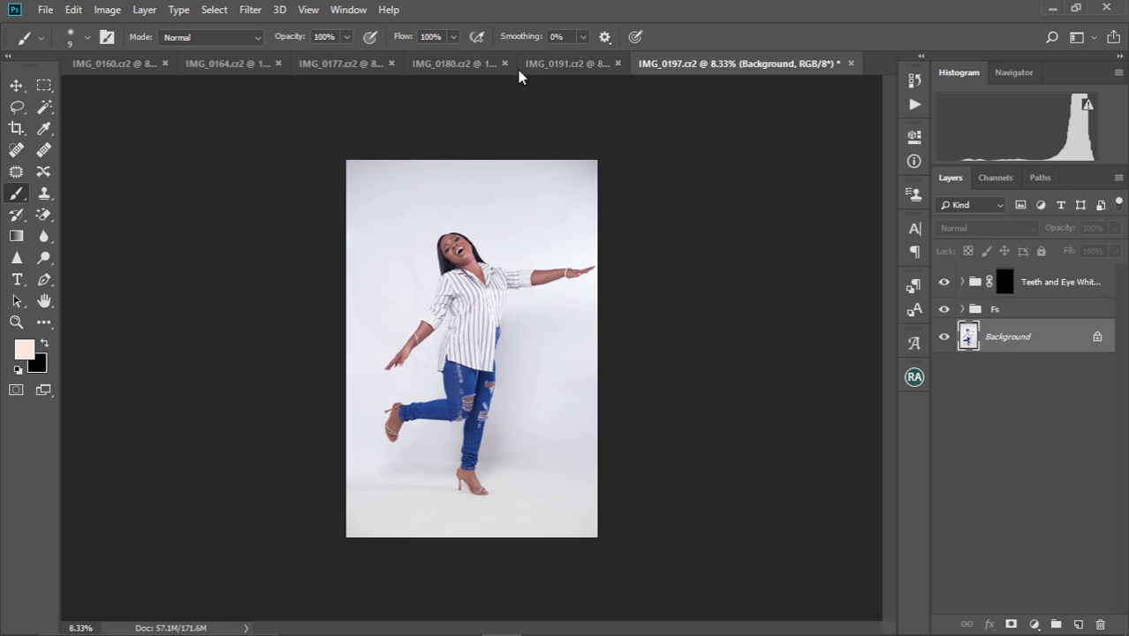
{"action": "left_click", "coordinate": [208, 13]}
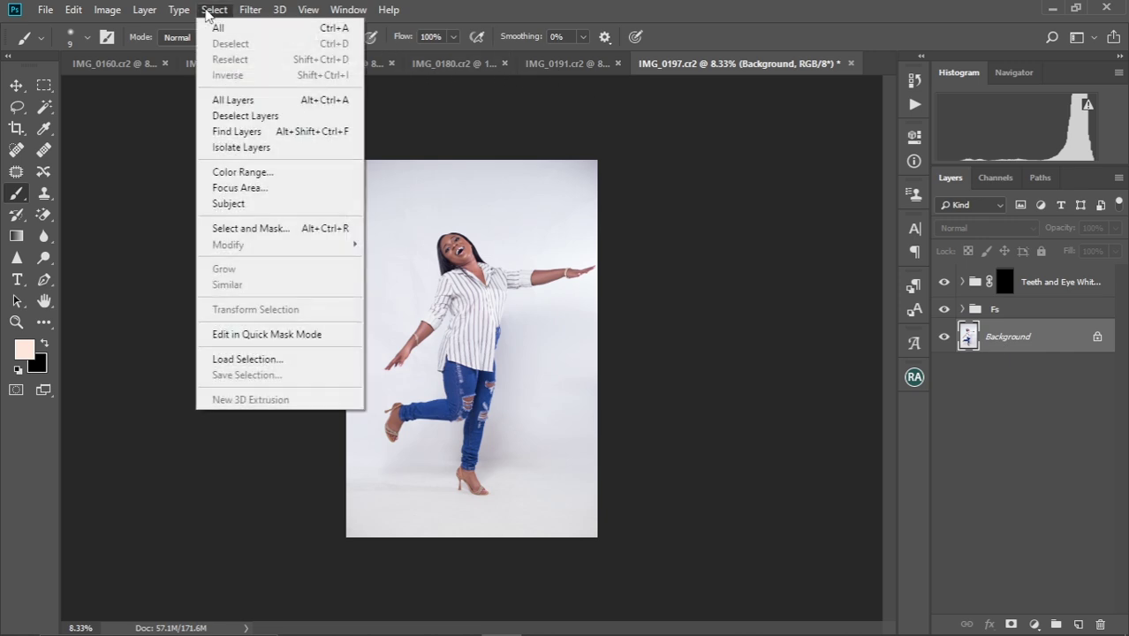
{"action": "left_click", "coordinate": [232, 203]}
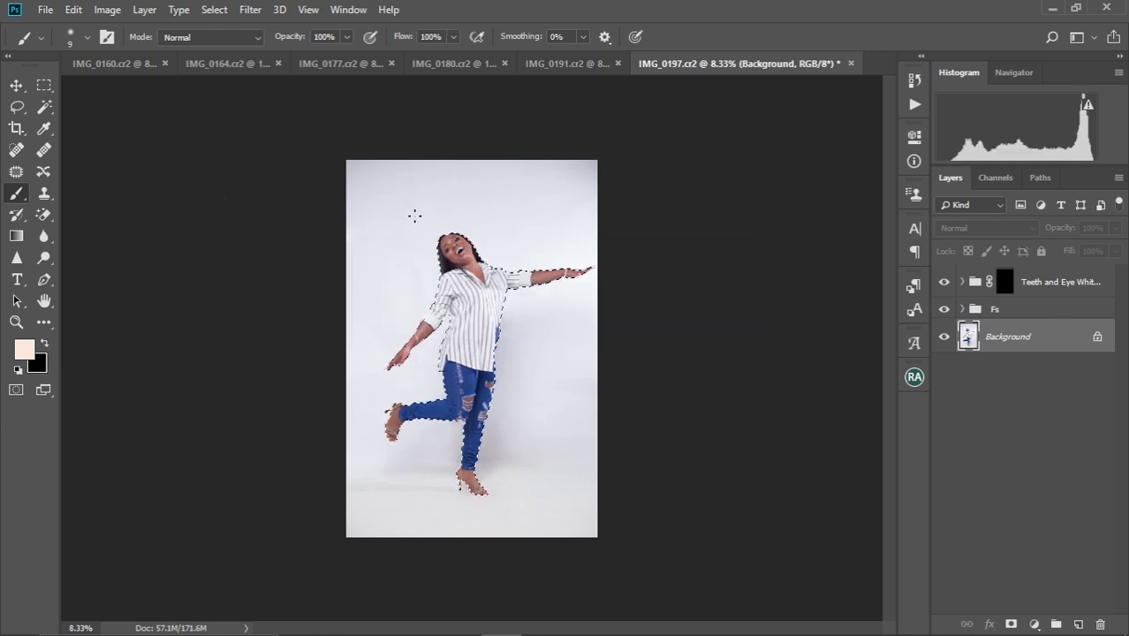
{"action": "scroll", "coordinate": [461, 446], "scroll_direction": "up", "scroll_amount": 8}
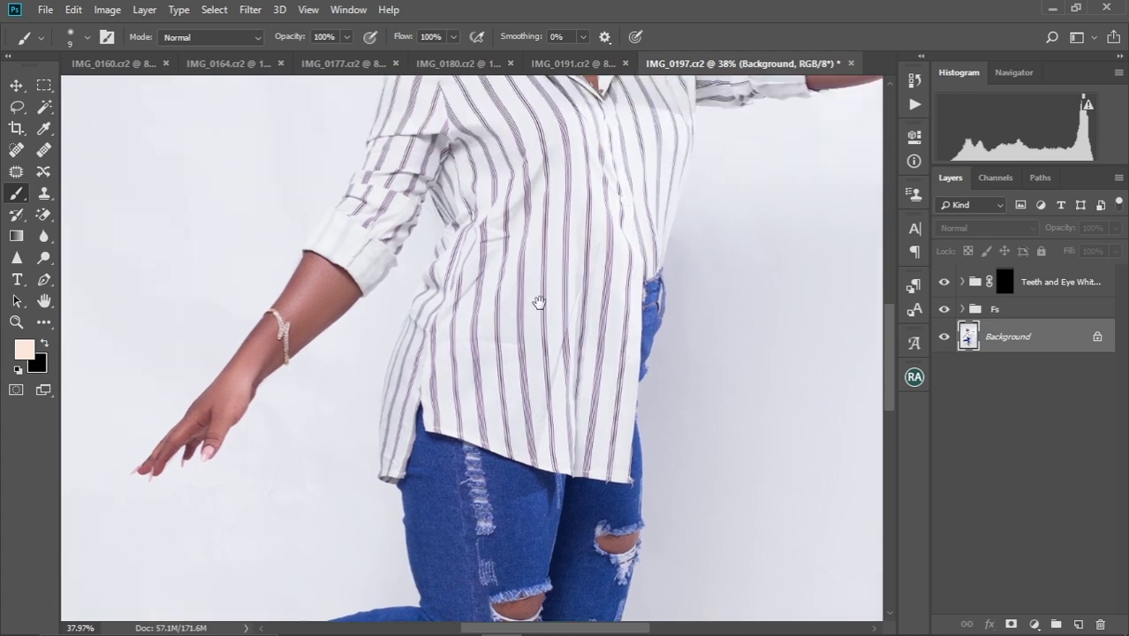
{"action": "left_click_drag", "start_coordinate": [539, 303], "coordinate": [541, 503]}
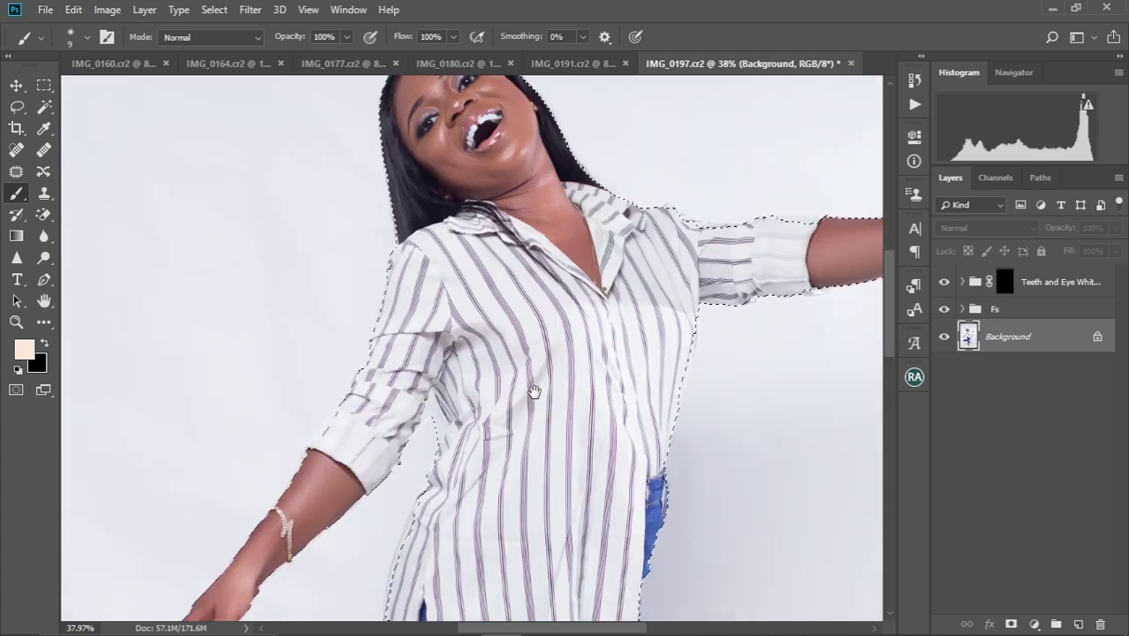
{"action": "left_click_drag", "start_coordinate": [523, 409], "coordinate": [495, 460]}
{"action": "left_click_drag", "start_coordinate": [517, 368], "coordinate": [501, 430]}
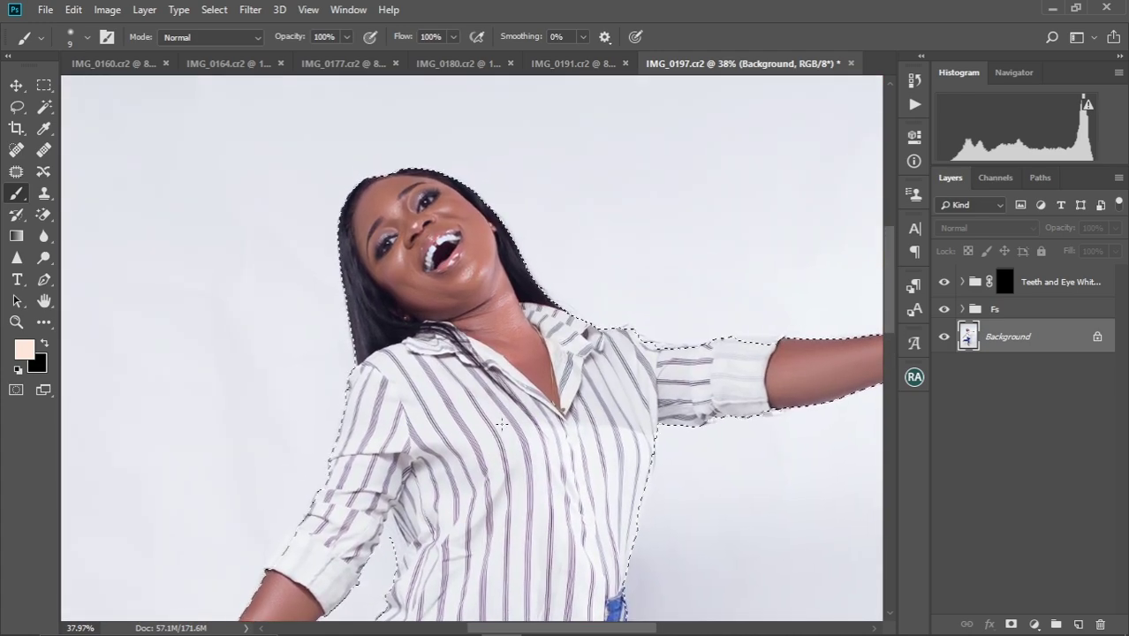
{"action": "scroll", "coordinate": [501, 428], "scroll_direction": "down", "scroll_amount": 8}
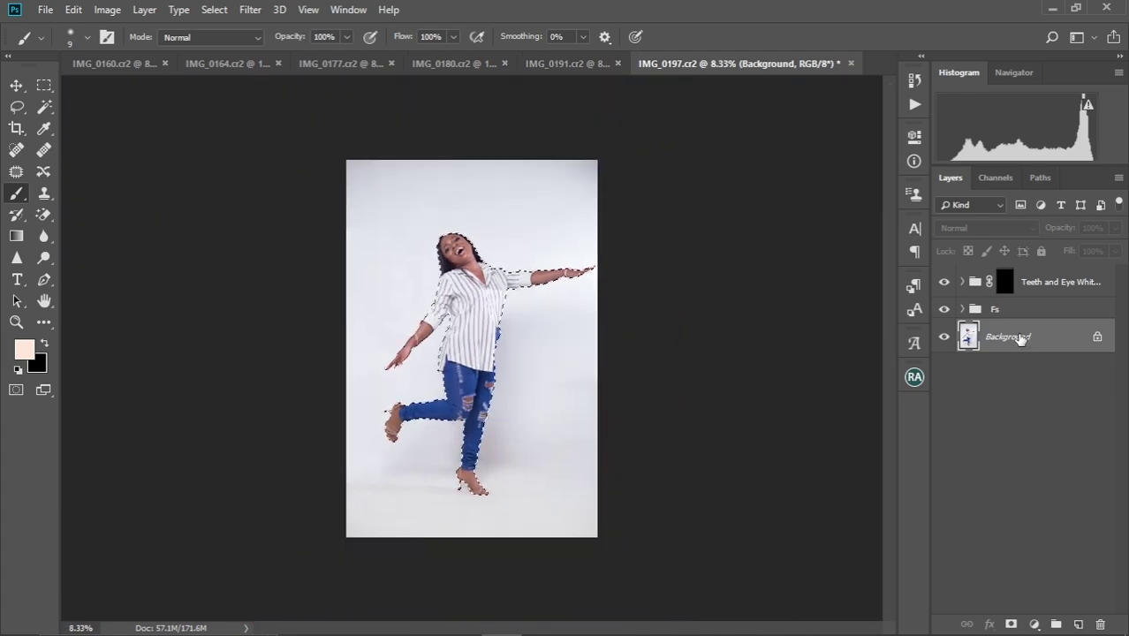
Add a Curves adjustment above the Teeth and Eye Whitening group from the active selection and invert its mask to exclude the woman
{"action": "left_click", "coordinate": [1030, 287]}
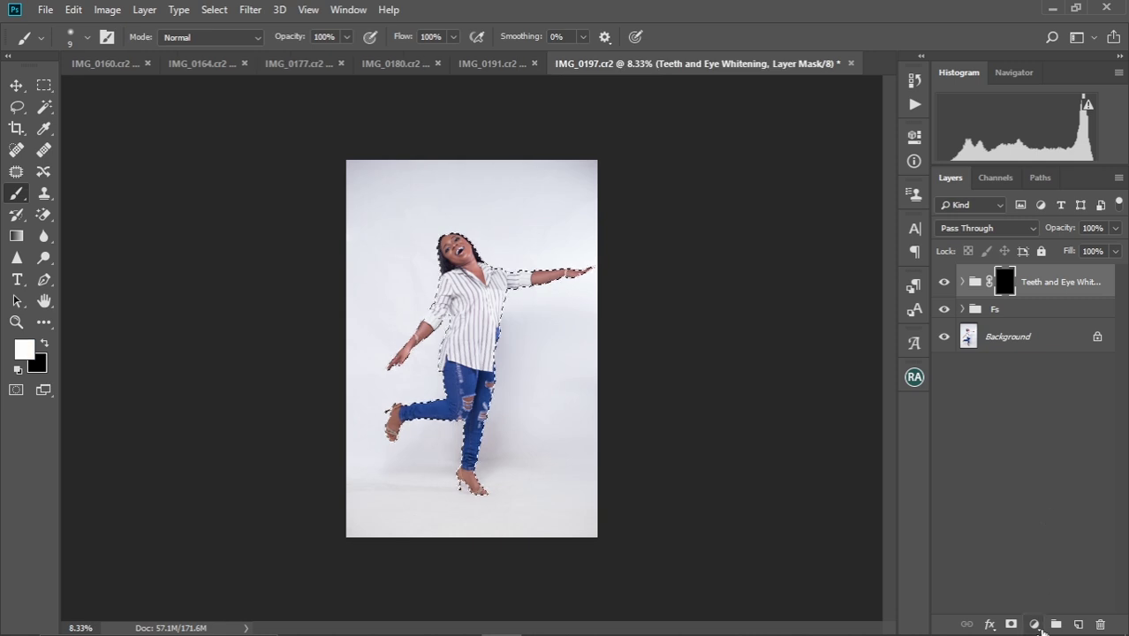
{"action": "left_click", "coordinate": [1037, 625]}
{"action": "key", "text": "F2"}
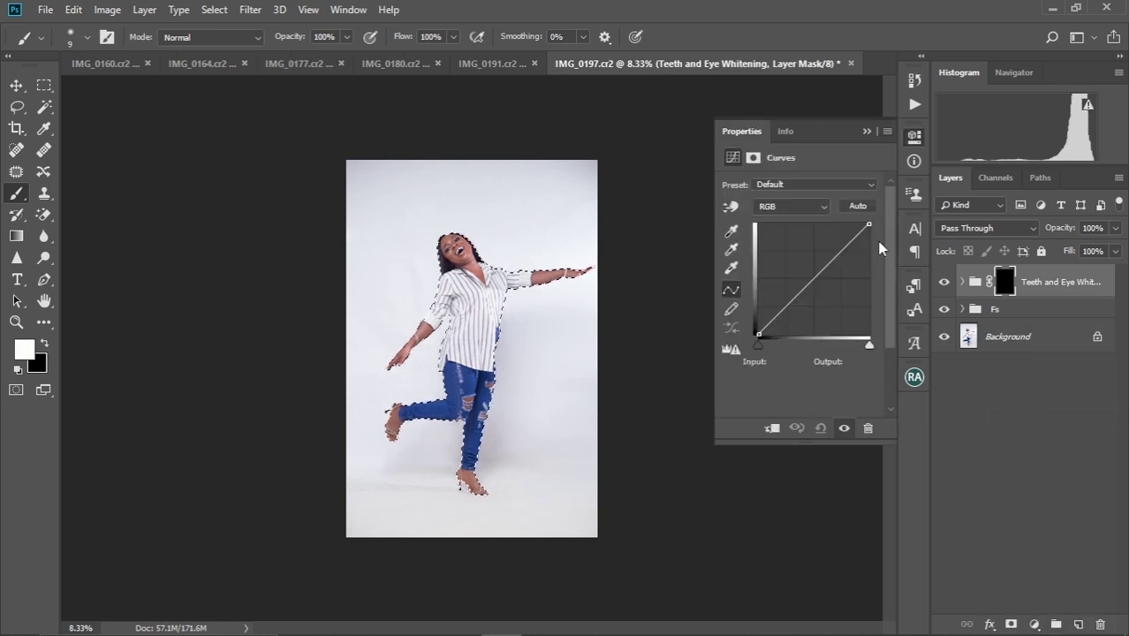
{"action": "left_click", "coordinate": [867, 130]}
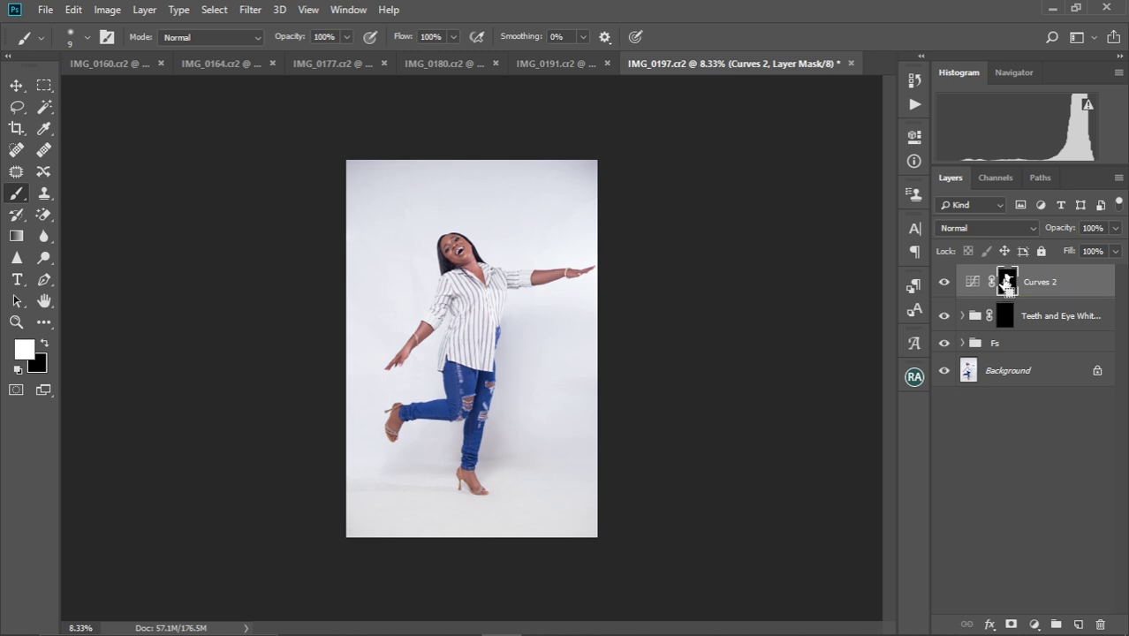
{"action": "key", "text": "ctrl+i"}
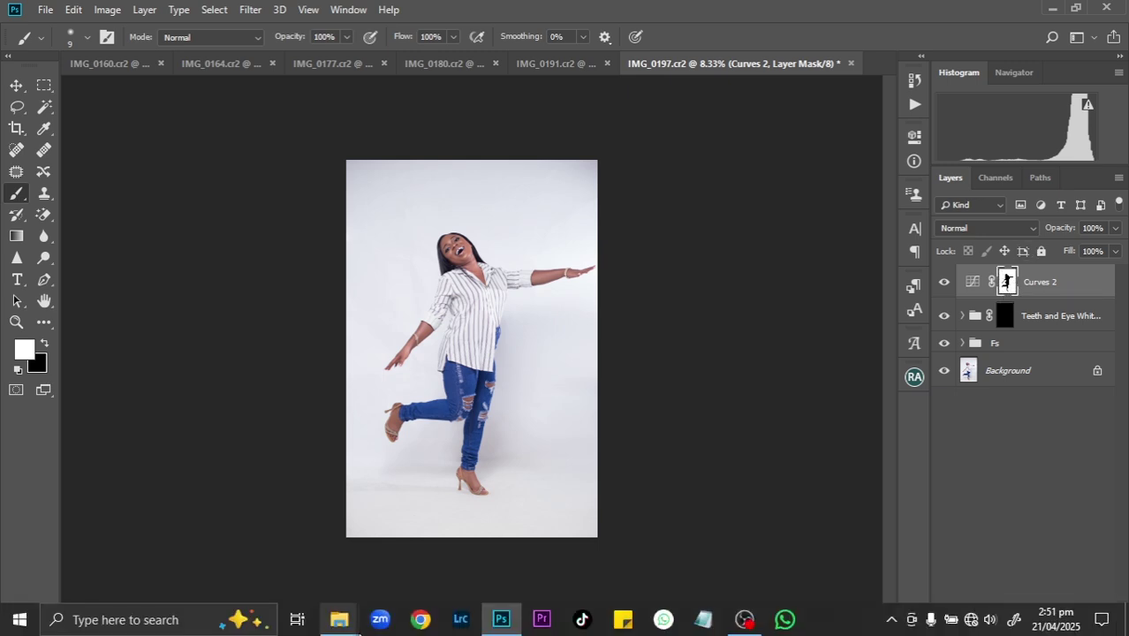
Switch to File Explorer, preview images in the Backgrounds folder and place the pink cloud doorway image IMG_1445 into the portrait document
{"action": "mouse_move", "coordinate": [339, 619]}
{"action": "left_click", "coordinate": [426, 560]}
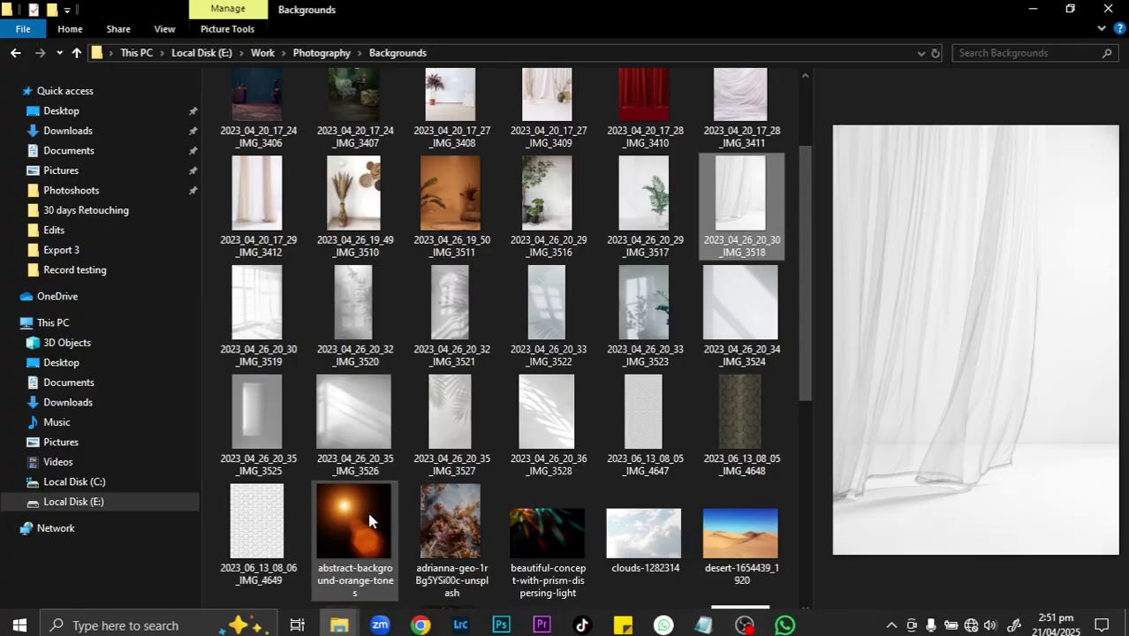
{"action": "left_click_drag", "start_coordinate": [810, 269], "coordinate": [806, 477]}
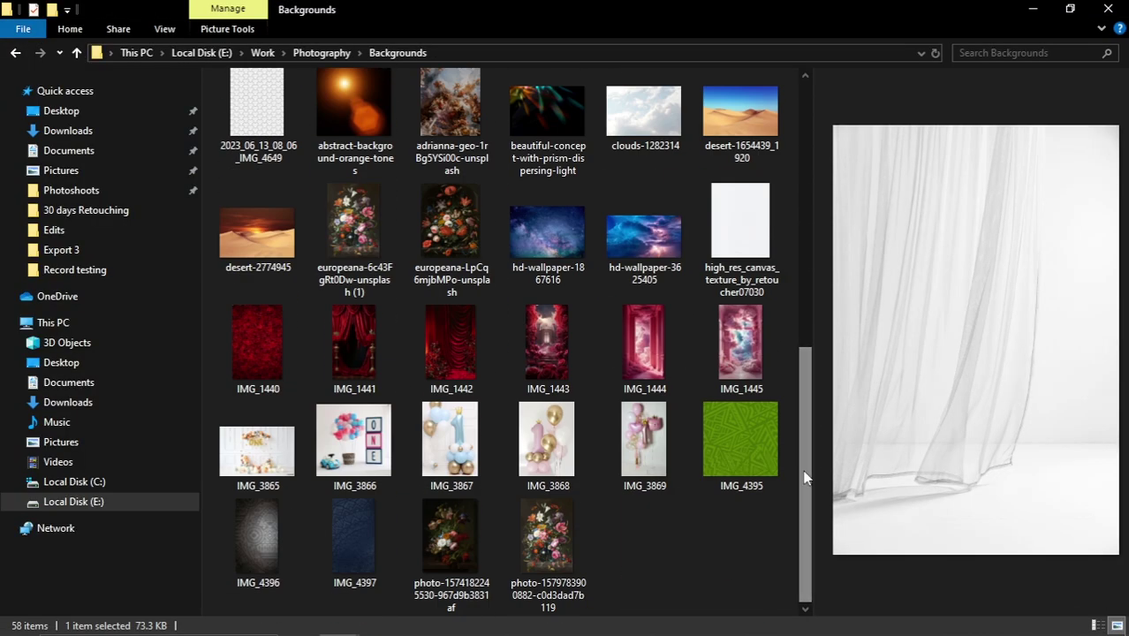
{"action": "left_click", "coordinate": [609, 327]}
{"action": "left_click", "coordinate": [536, 344]}
{"action": "left_click", "coordinate": [737, 359]}
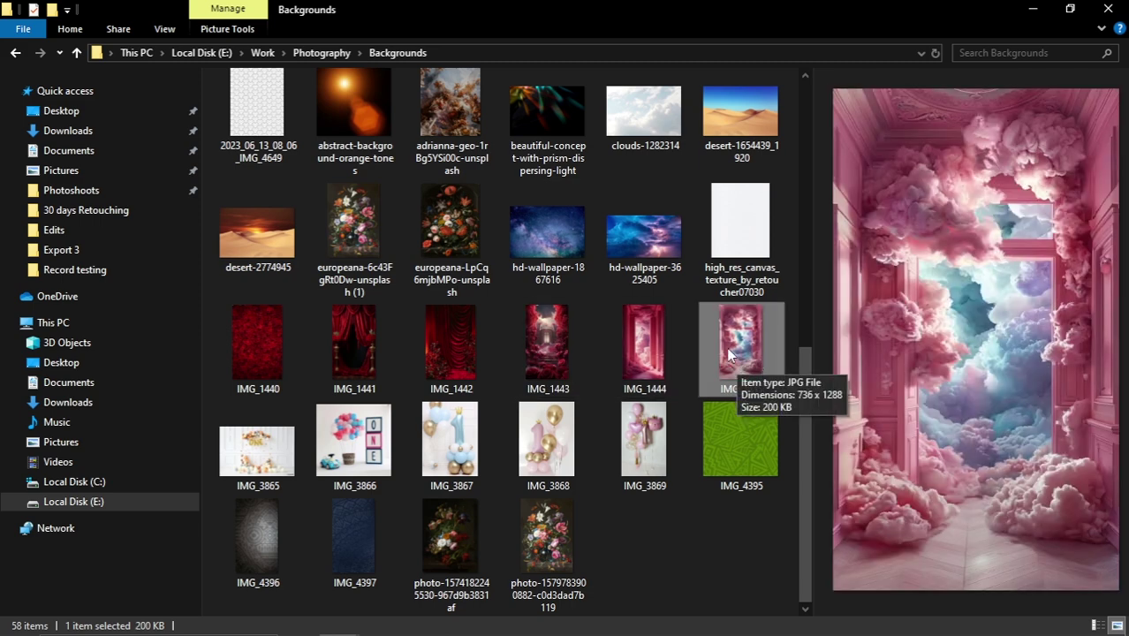
{"action": "left_click", "coordinate": [644, 356]}
{"action": "left_click_drag", "start_coordinate": [737, 353], "coordinate": [467, 320]}
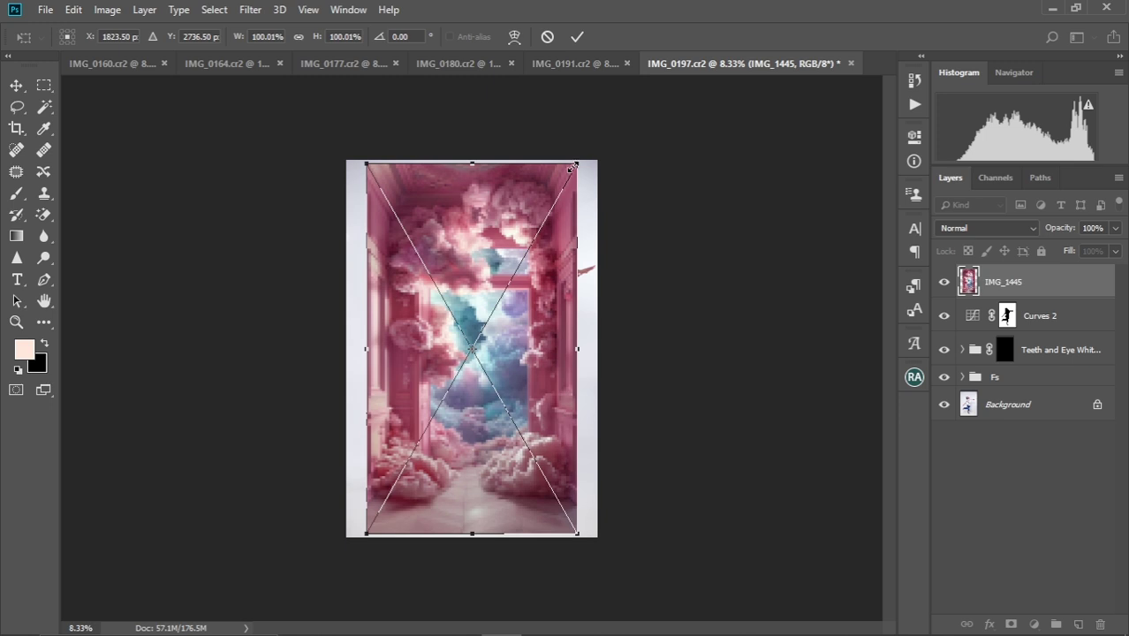
Scale the placed IMG_1445 to about 125.6% so it covers the whole photo, and lower its layer opacity to 39%
{"action": "left_click_drag", "start_coordinate": [575, 165], "coordinate": [603, 115]}
{"action": "mouse_move", "coordinate": [531, 317]}
{"action": "left_mouse_down"}
{"action": "mouse_move", "coordinate": [537, 287]}
{"action": "mouse_move", "coordinate": [532, 295]}
{"action": "left_mouse_up"}
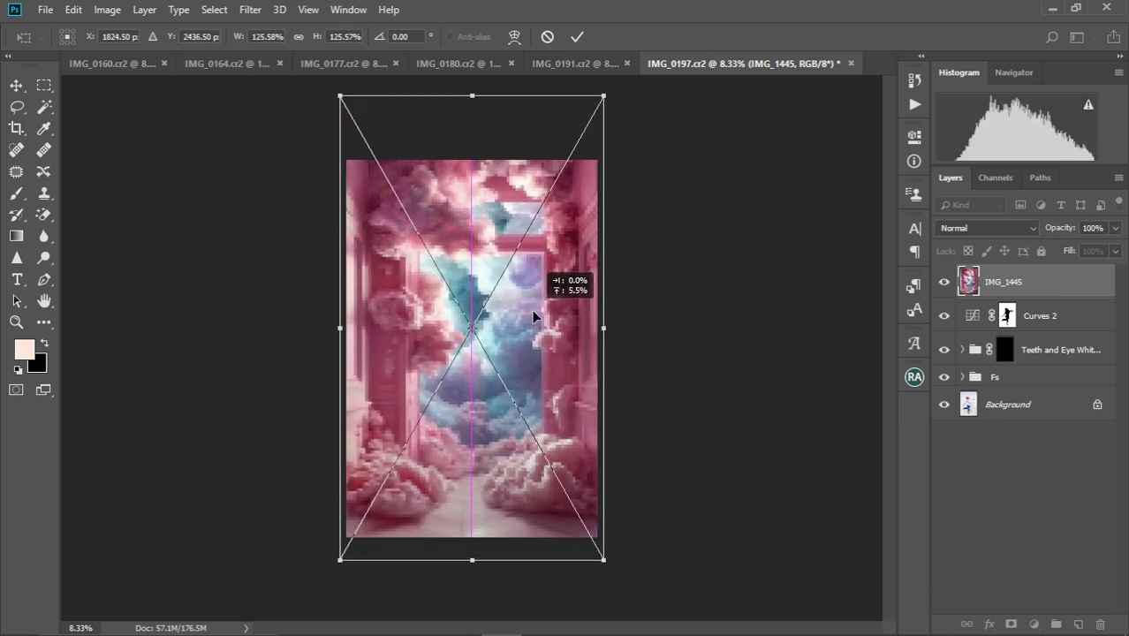
{"action": "left_click", "coordinate": [579, 37]}
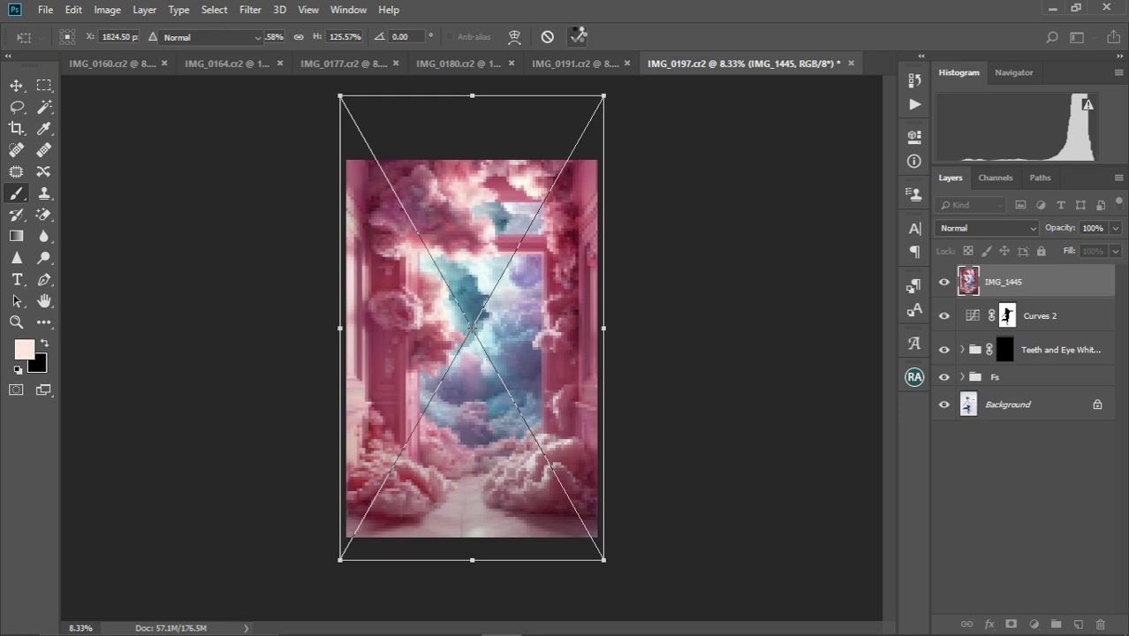
{"action": "left_click_drag", "start_coordinate": [1064, 232], "coordinate": [1030, 232]}
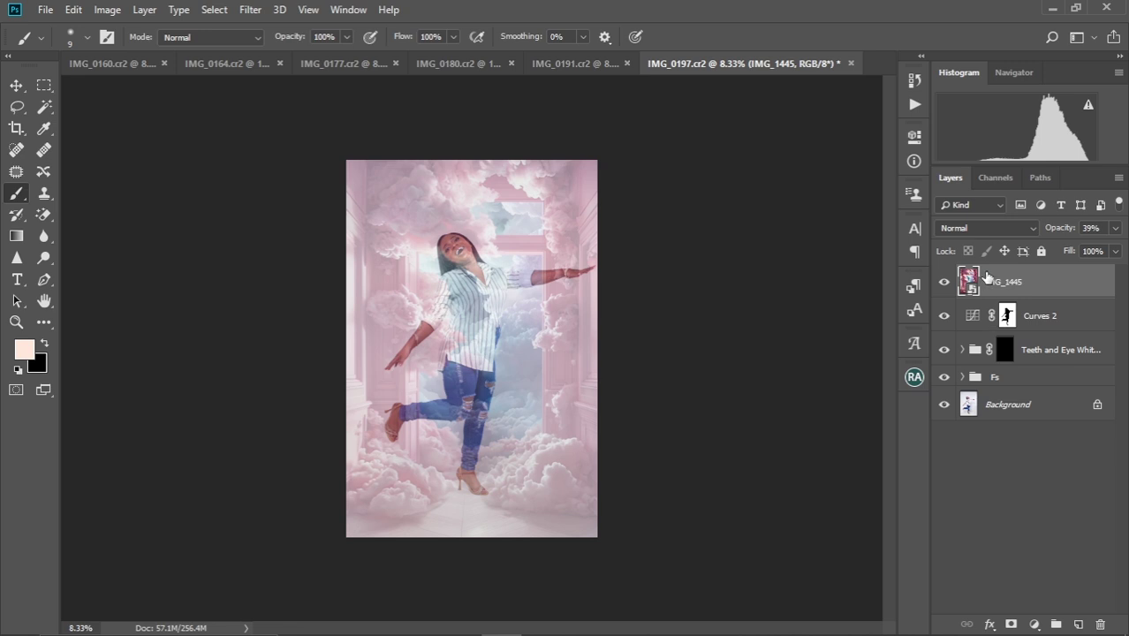
Enlarge the IMG_1445 layer to 155.1% and reposition it with its bottom edge on the photo's bottom edge and its doorway behind the woman
{"action": "key", "text": "ctrl+t"}
{"action": "key", "text": "ctrl+0"}
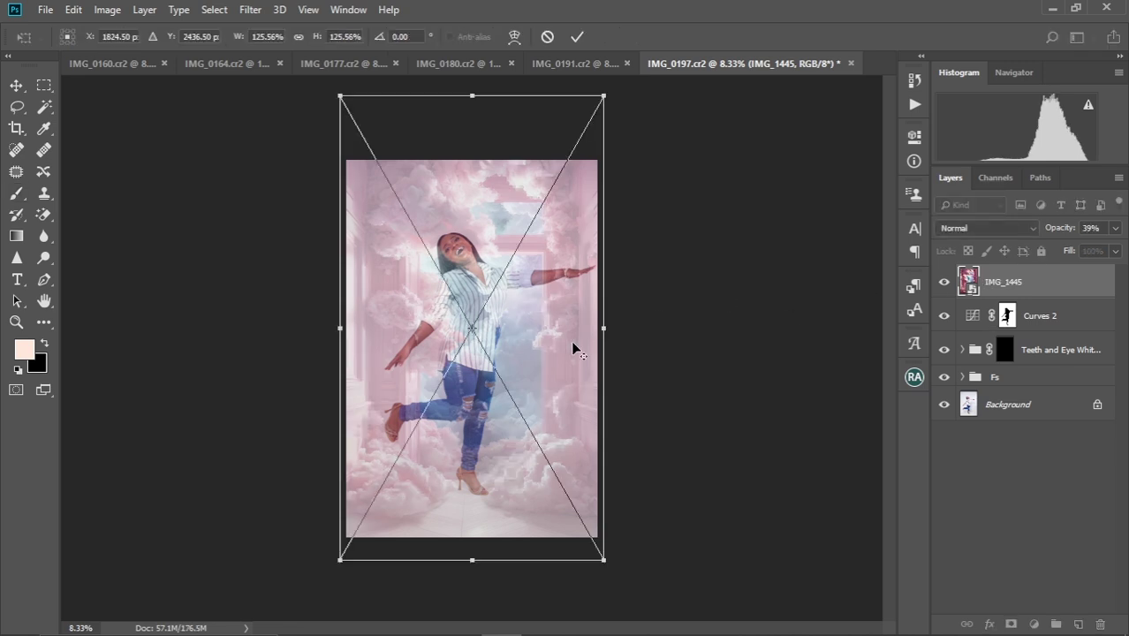
{"action": "mouse_move", "coordinate": [564, 173]}
{"action": "left_mouse_down"}
{"action": "mouse_move", "coordinate": [600, 145]}
{"action": "mouse_move", "coordinate": [585, 166]}
{"action": "left_mouse_up"}
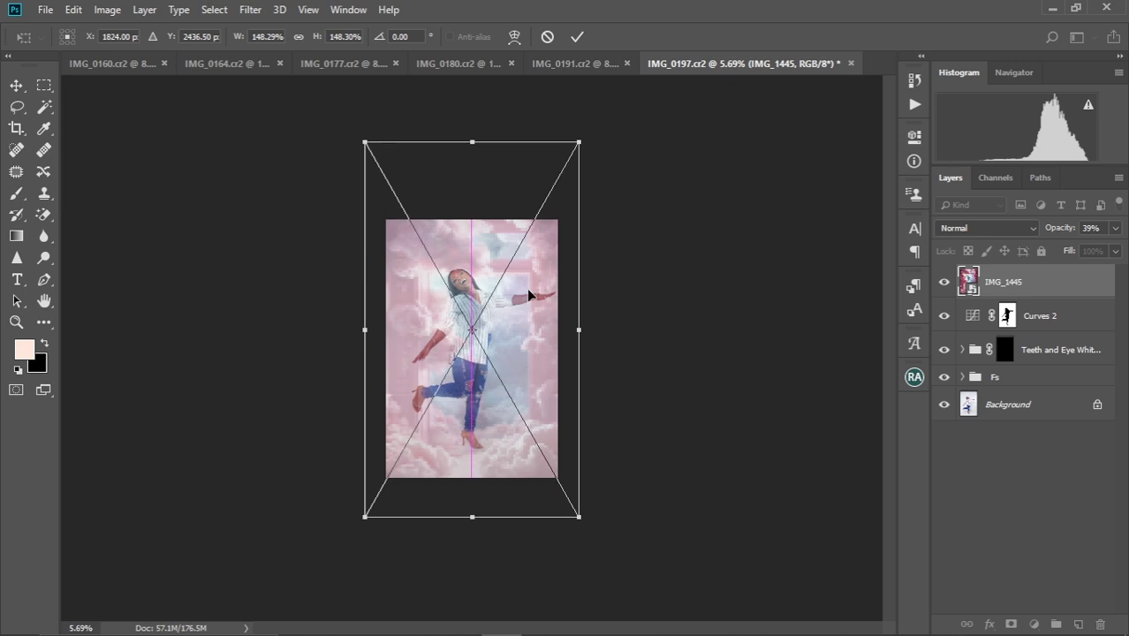
{"action": "left_click_drag", "start_coordinate": [527, 287], "coordinate": [529, 268]}
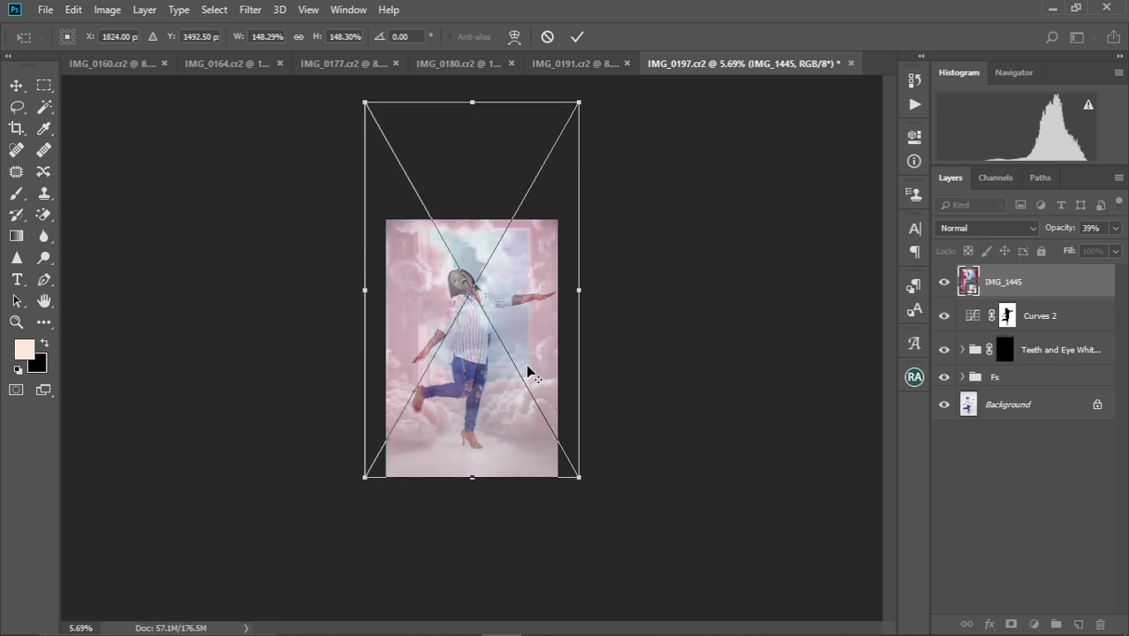
{"action": "scroll", "coordinate": [528, 370], "scroll_direction": "down", "scroll_amount": 4}
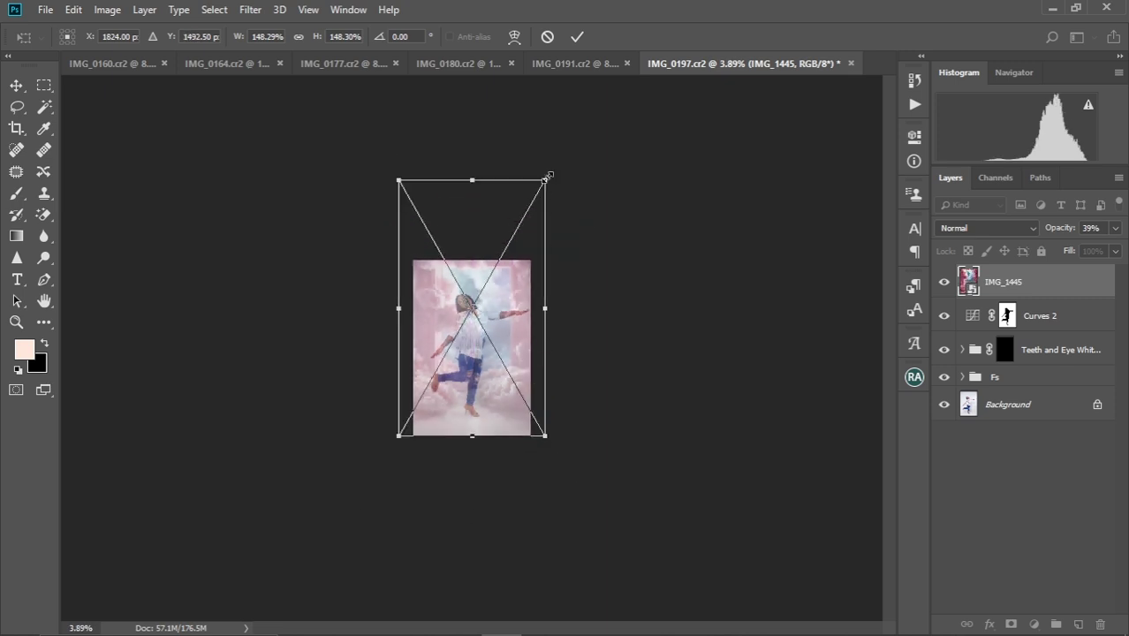
{"action": "left_click_drag", "start_coordinate": [547, 177], "coordinate": [567, 159]}
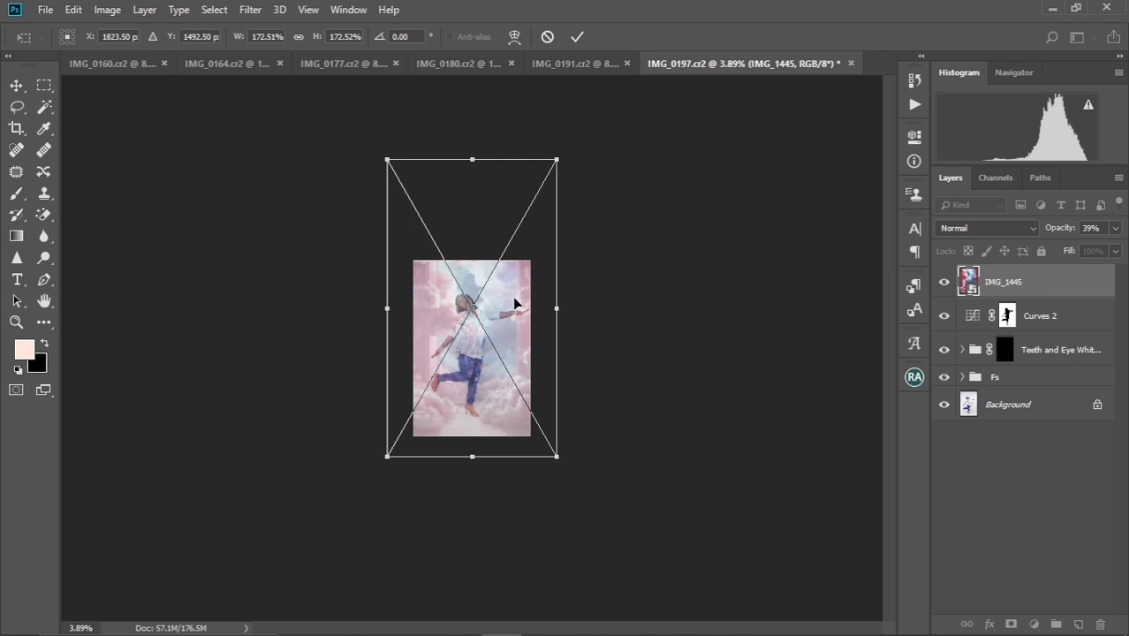
{"action": "left_click_drag", "start_coordinate": [514, 298], "coordinate": [512, 283]}
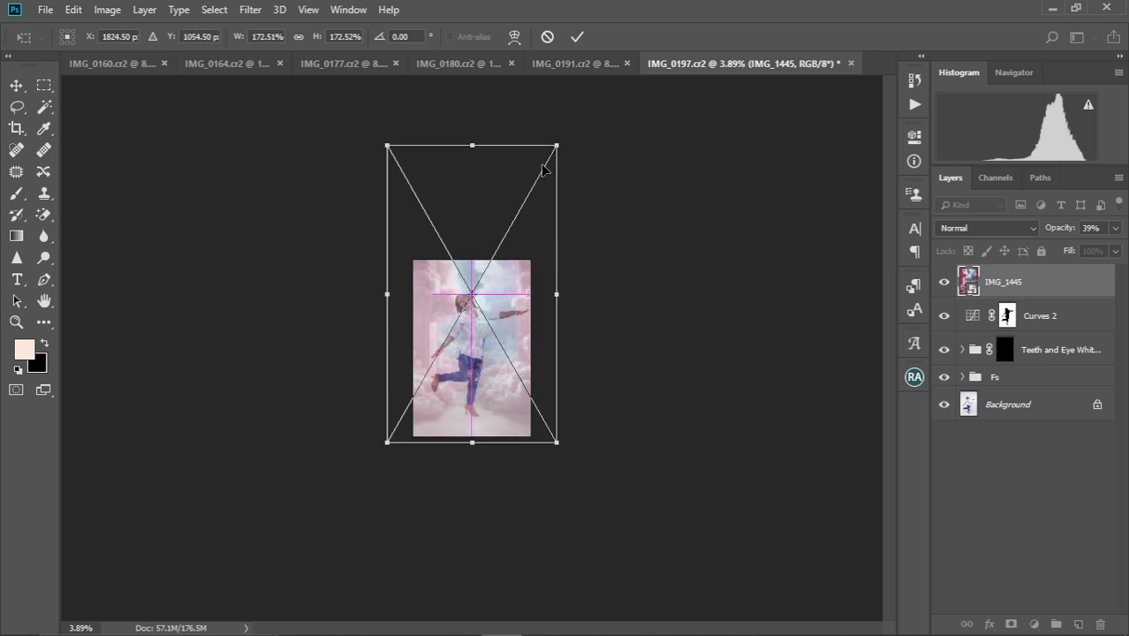
{"action": "left_click_drag", "start_coordinate": [557, 143], "coordinate": [547, 156]}
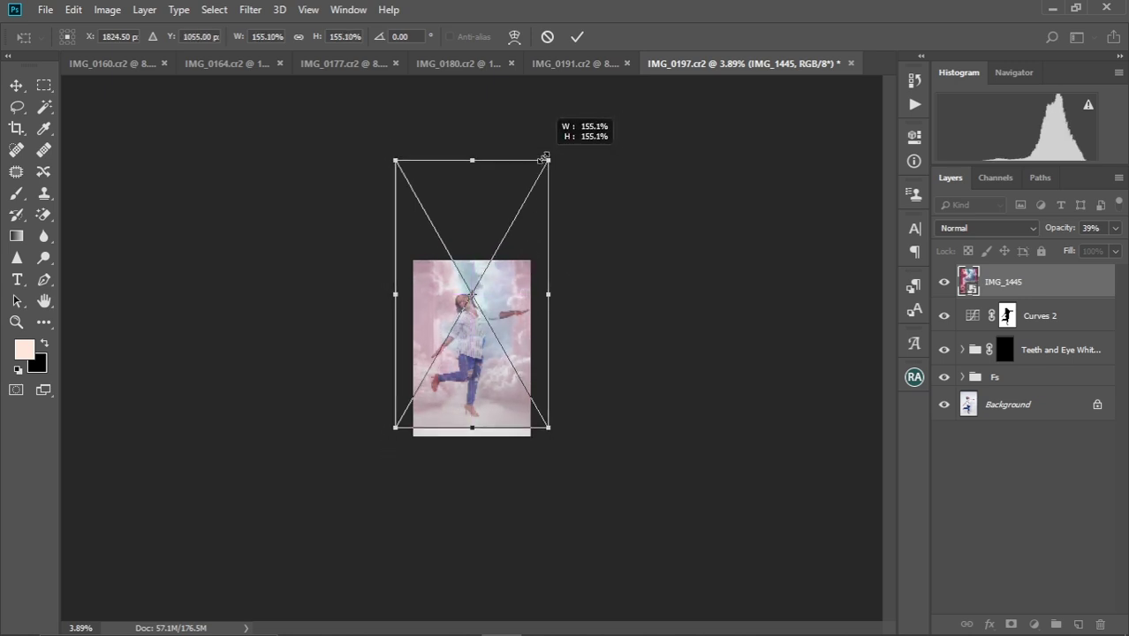
{"action": "left_click_drag", "start_coordinate": [512, 278], "coordinate": [505, 281]}
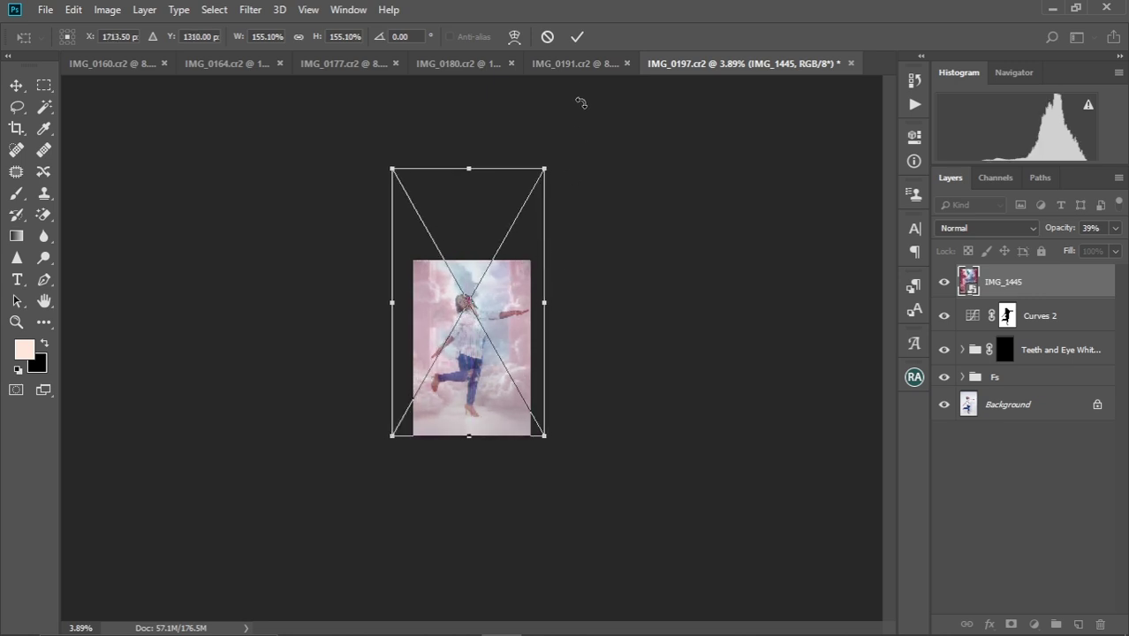
{"action": "left_click", "coordinate": [577, 37]}
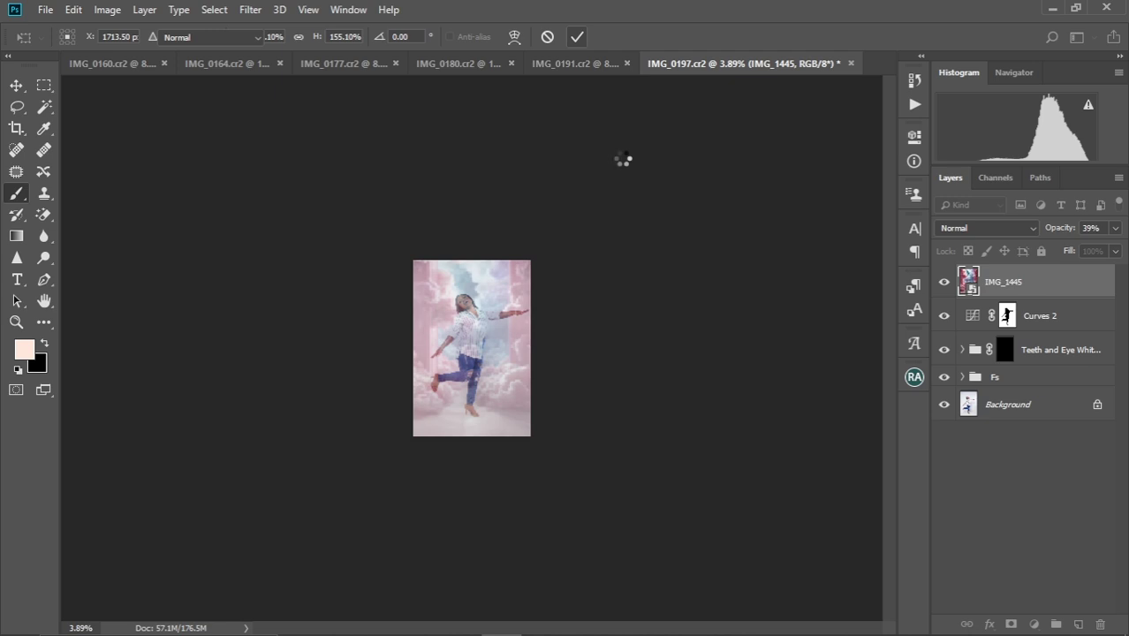
{"action": "key", "text": "ctrl+0"}
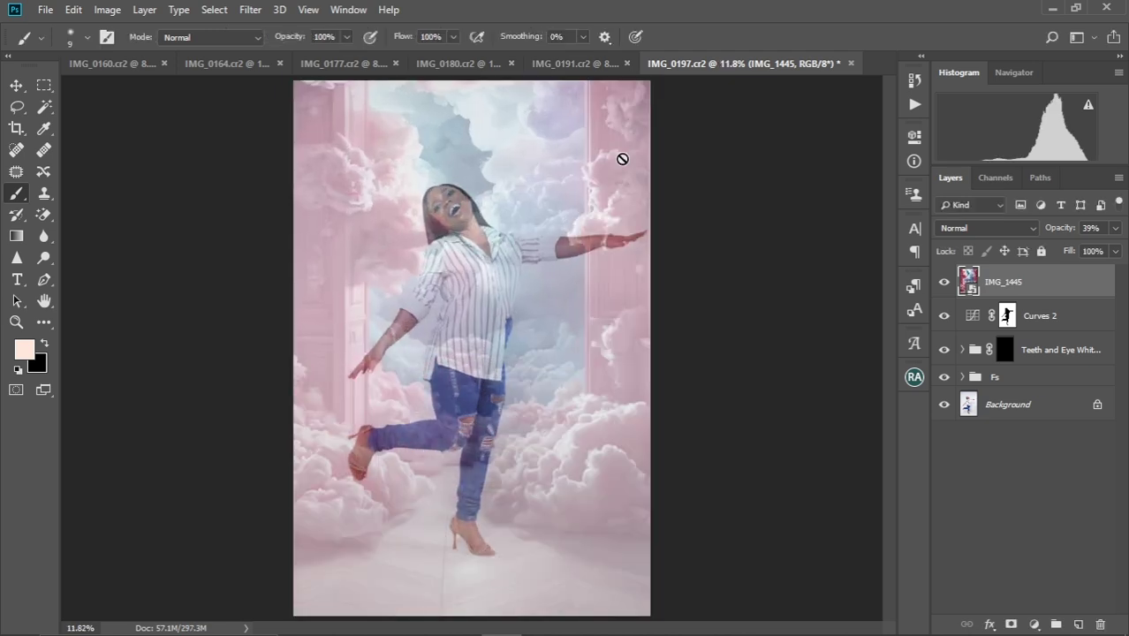
Copy the layer mask from Curves 2 onto the IMG_1445 layer to remove the clouds from the woman
{"action": "scroll", "coordinate": [547, 264], "scroll_direction": "down", "scroll_amount": 4}
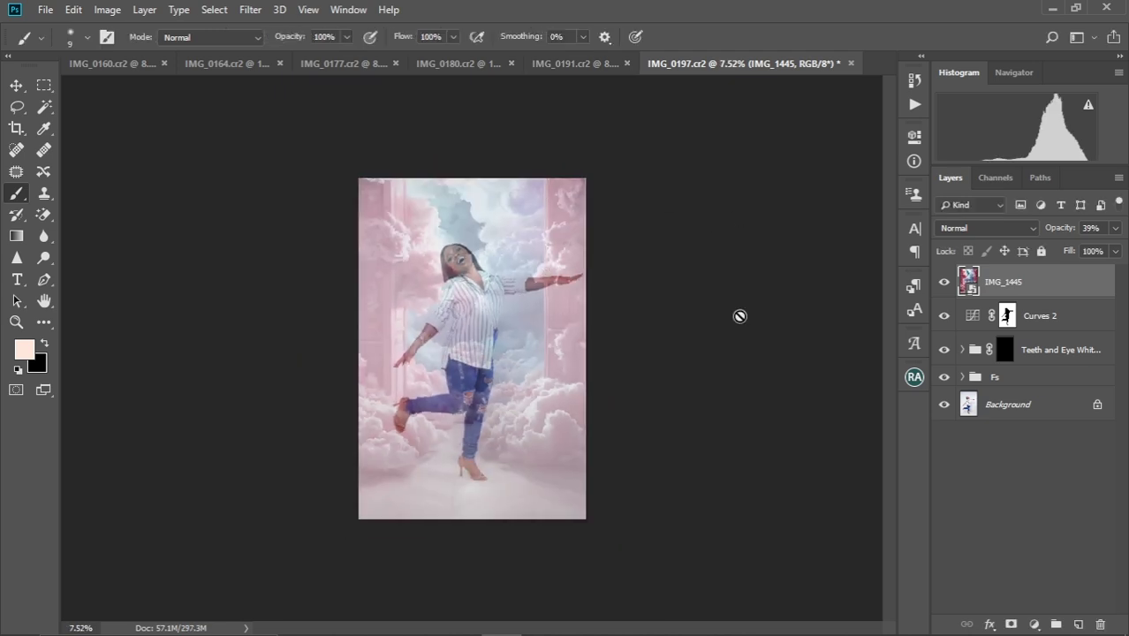
{"action": "left_click", "coordinate": [1007, 320]}
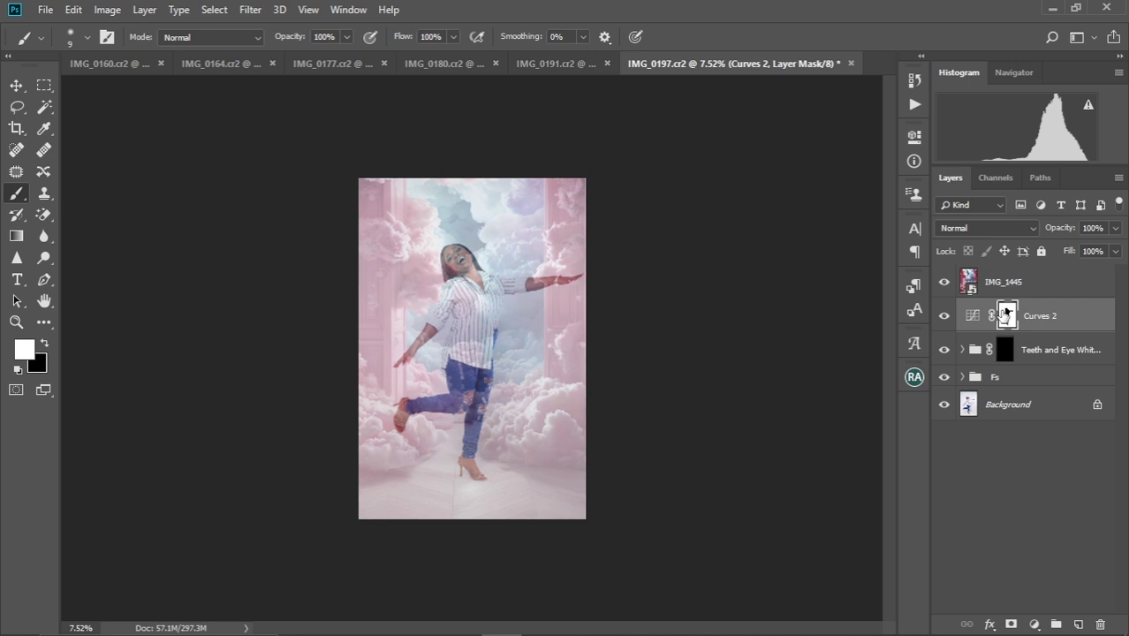
{"action": "left_click_drag", "start_coordinate": [1007, 320], "coordinate": [1006, 283]}
{"action": "left_click", "coordinate": [1004, 282]}
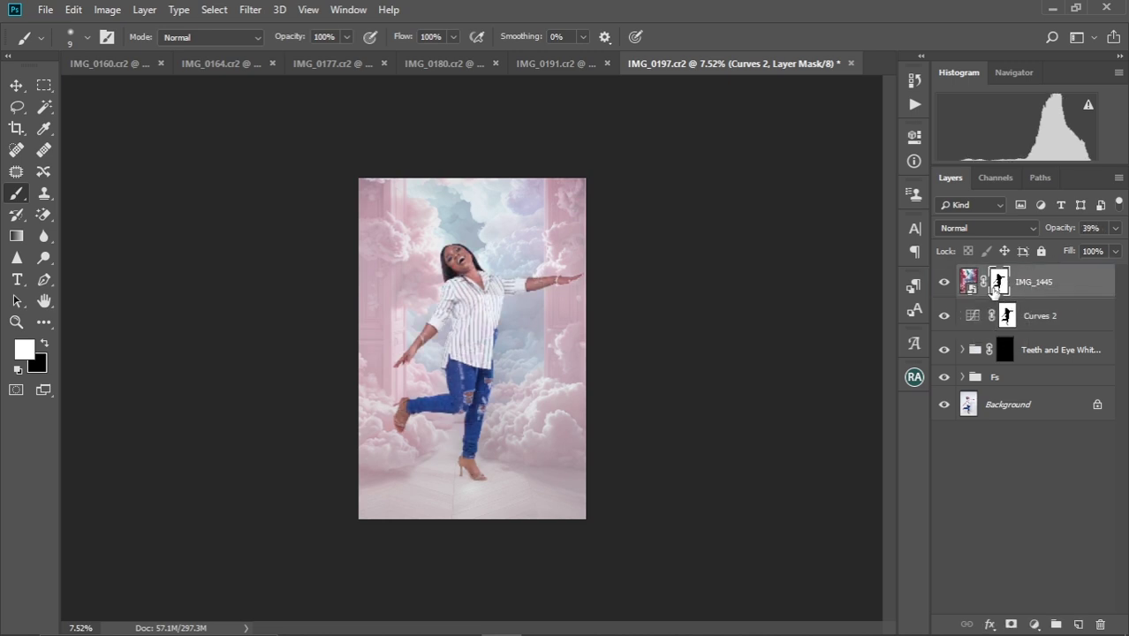
Paint black on the IMG_1445 layer mask across the floor area with a soft brush enlarged to 1600 to restore the studio floor
{"action": "key", "text": "ctrl+0"}
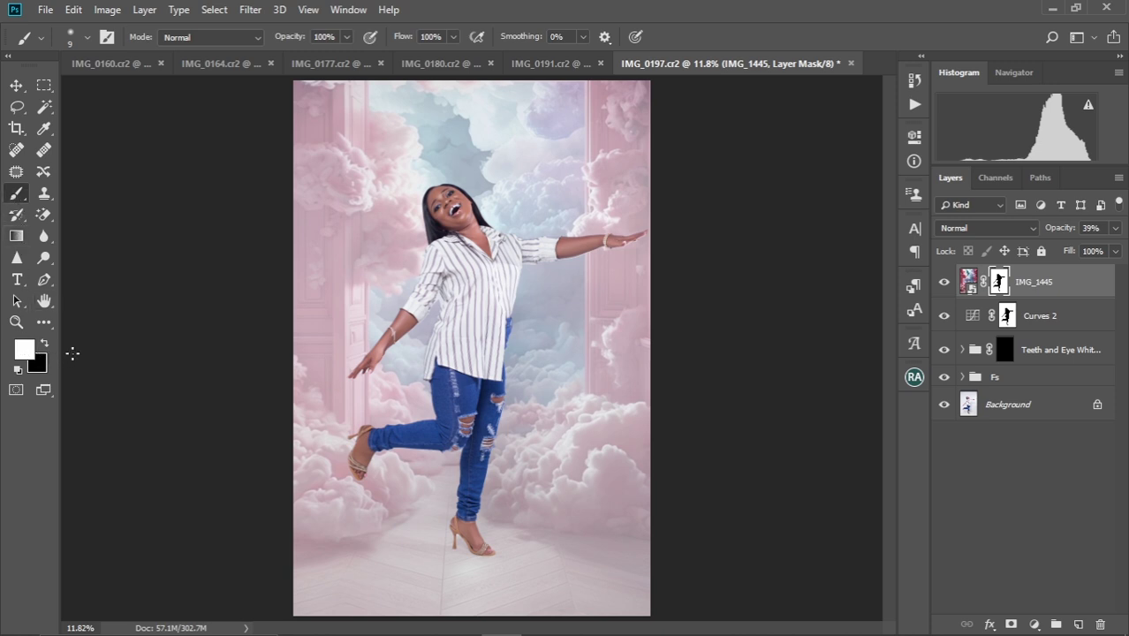
{"action": "key", "text": "x"}
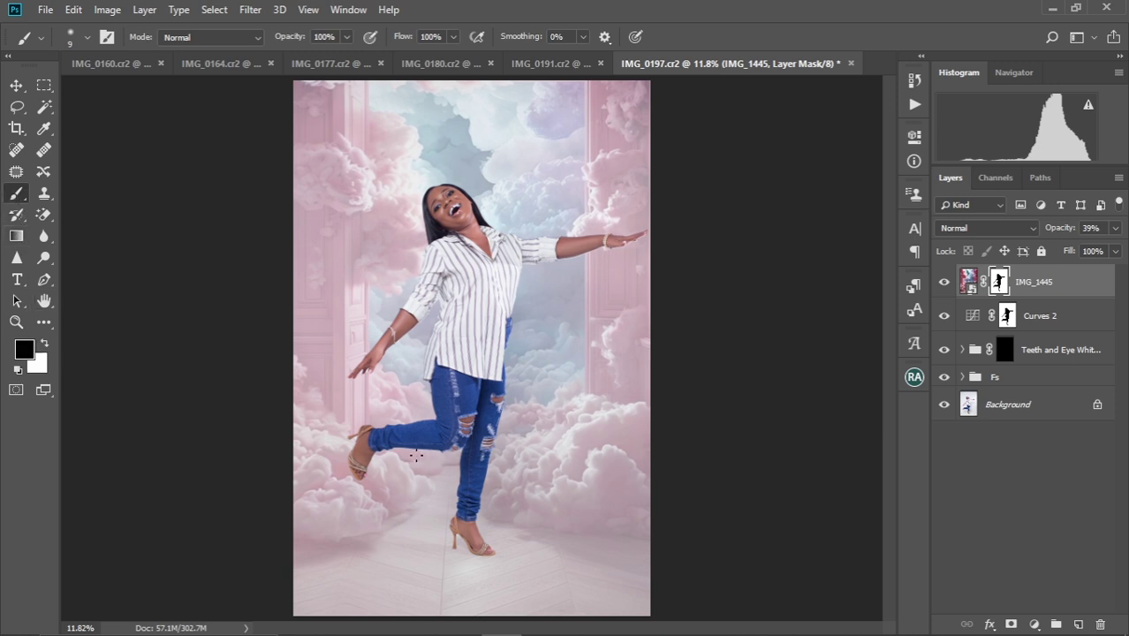
{"action": "scroll", "coordinate": [423, 448], "scroll_direction": "down", "scroll_amount": 3}
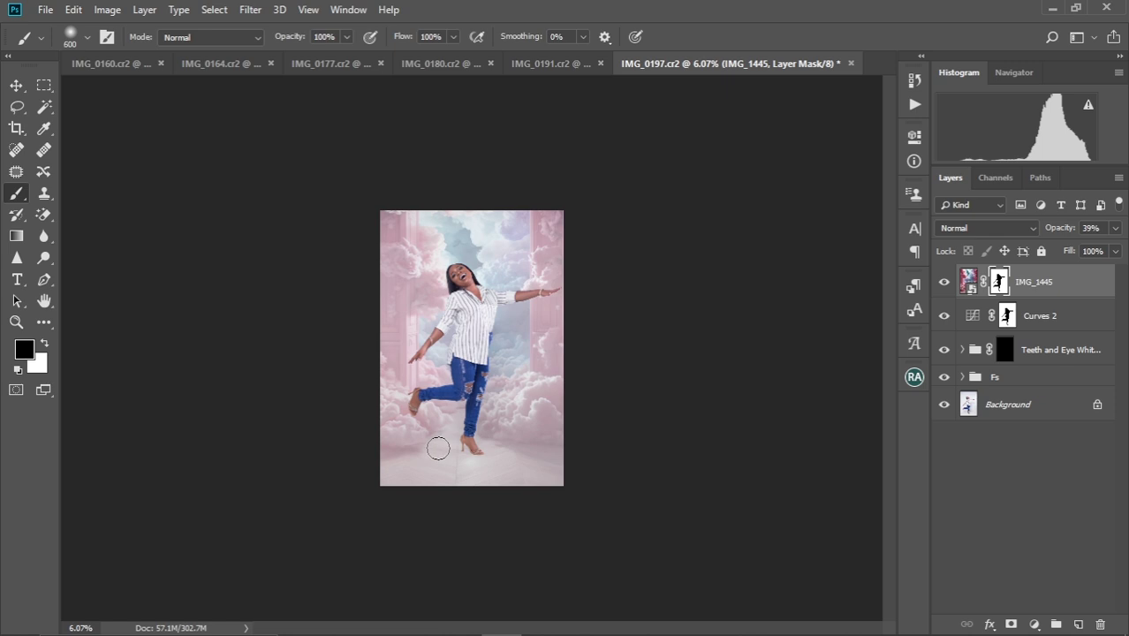
{"action": "key", "text": "bracketright"}
{"action": "key", "text": "bracketright"}
{"action": "key", "text": "bracketright"}
{"action": "key", "text": "bracketright"}
{"action": "key", "text": "bracketright"}
{"action": "key", "text": "bracketright"}
{"action": "key", "text": "bracketright"}
{"action": "key", "text": "bracketright"}
{"action": "key", "text": "bracketright"}
{"action": "key", "text": "ctrl+0"}
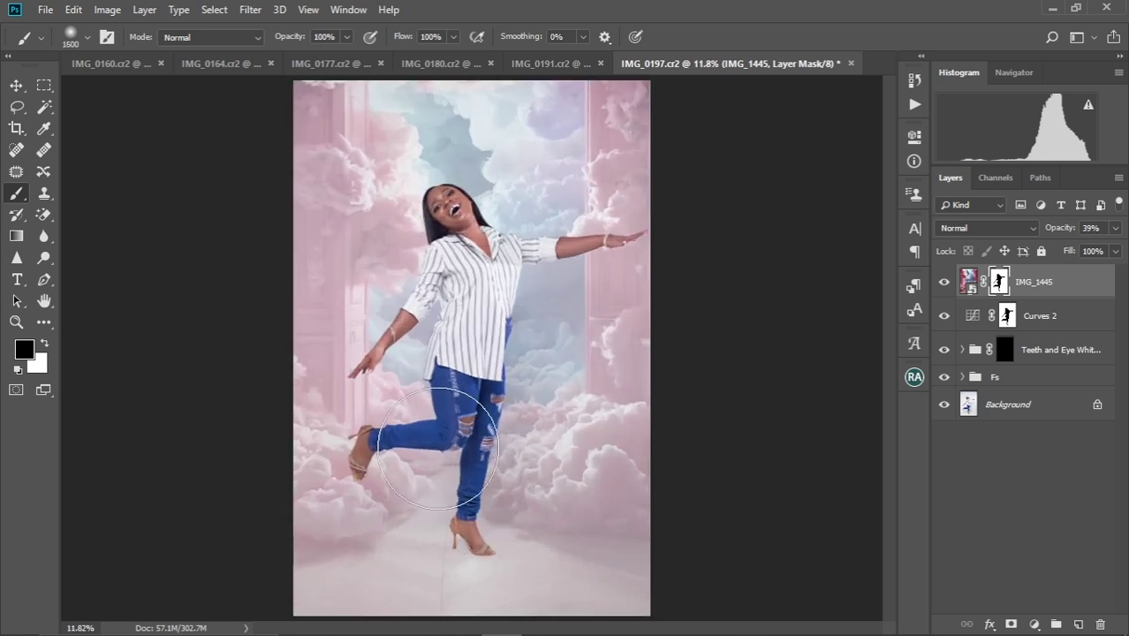
{"action": "scroll", "coordinate": [517, 493], "scroll_direction": "down", "scroll_amount": 3}
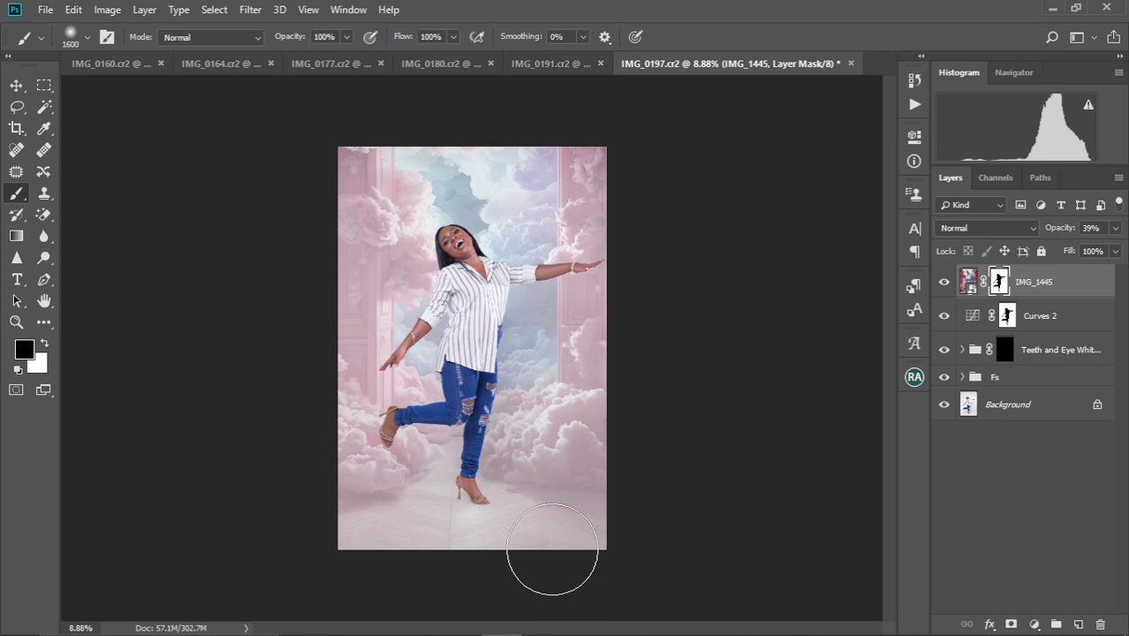
{"action": "mouse_move", "coordinate": [533, 544]}
{"action": "left_mouse_down"}
{"action": "mouse_move", "coordinate": [410, 533]}
{"action": "mouse_move", "coordinate": [264, 542]}
{"action": "mouse_move", "coordinate": [381, 552]}
{"action": "mouse_move", "coordinate": [413, 519]}
{"action": "mouse_move", "coordinate": [448, 519]}
{"action": "mouse_move", "coordinate": [698, 577]}
{"action": "mouse_move", "coordinate": [563, 572]}
{"action": "mouse_move", "coordinate": [468, 545]}
{"action": "mouse_move", "coordinate": [459, 489]}
{"action": "mouse_move", "coordinate": [445, 515]}
{"action": "mouse_move", "coordinate": [391, 538]}
{"action": "mouse_move", "coordinate": [438, 538]}
{"action": "mouse_move", "coordinate": [492, 509]}
{"action": "mouse_move", "coordinate": [517, 532]}
{"action": "mouse_move", "coordinate": [476, 492]}
{"action": "mouse_move", "coordinate": [481, 479]}
{"action": "mouse_move", "coordinate": [511, 508]}
{"action": "mouse_move", "coordinate": [488, 493]}
{"action": "mouse_move", "coordinate": [575, 513]}
{"action": "mouse_move", "coordinate": [640, 547]}
{"action": "mouse_move", "coordinate": [481, 535]}
{"action": "mouse_move", "coordinate": [435, 498]}
{"action": "mouse_move", "coordinate": [402, 529]}
{"action": "mouse_move", "coordinate": [346, 547]}
{"action": "left_mouse_up"}
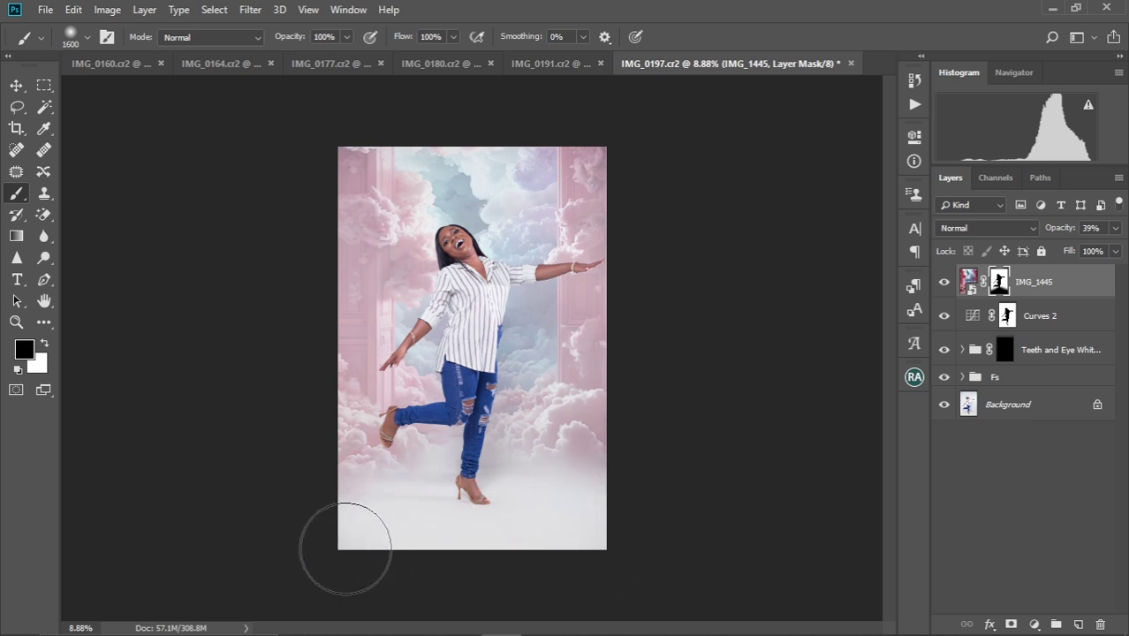
Lower the IMG_1445 layer's opacity to 17% and check the blended backdrop around the woman
{"action": "scroll", "coordinate": [520, 506], "scroll_direction": "down", "scroll_amount": 2}
{"action": "scroll", "coordinate": [520, 506], "scroll_direction": "up", "scroll_amount": 2}
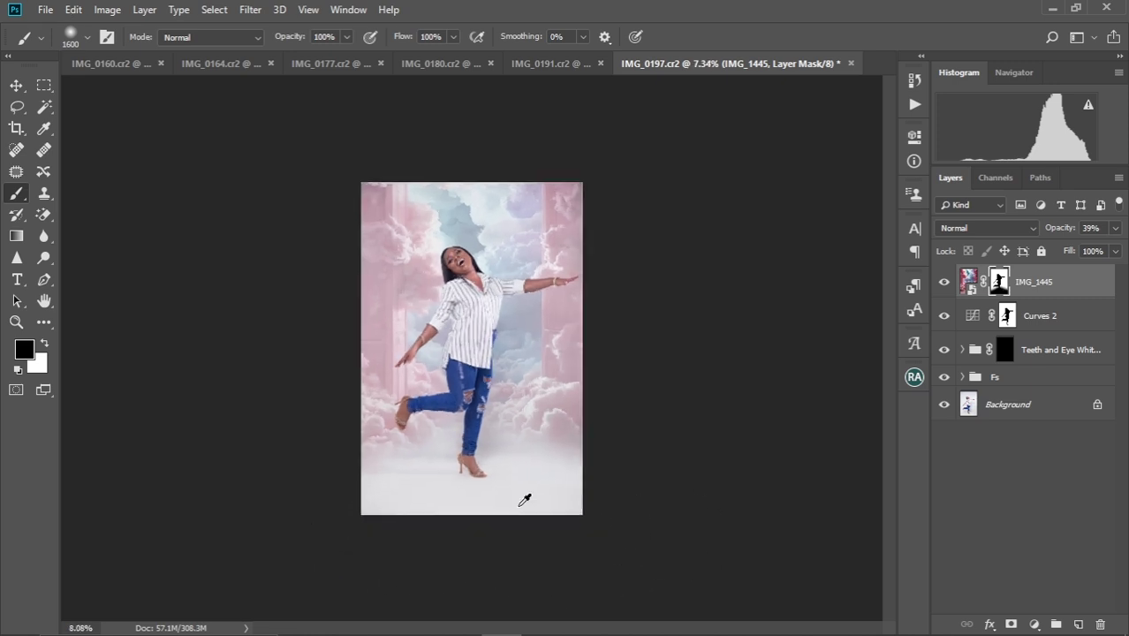
{"action": "left_click_drag", "start_coordinate": [1069, 228], "coordinate": [1063, 230]}
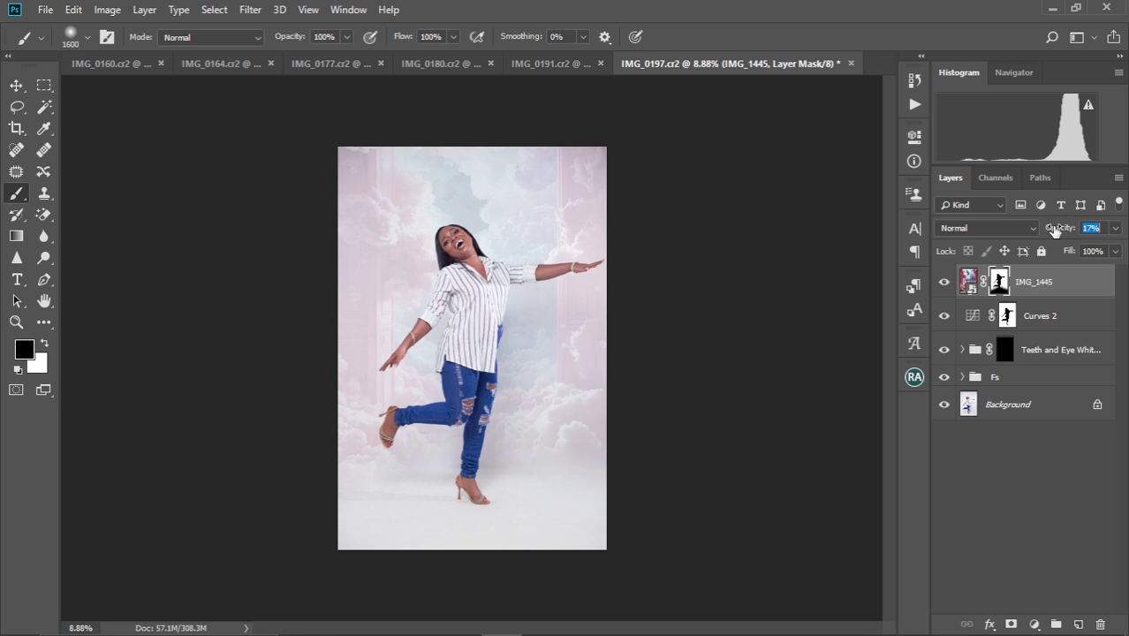
{"action": "scroll", "coordinate": [545, 278], "scroll_direction": "up", "scroll_amount": 1}
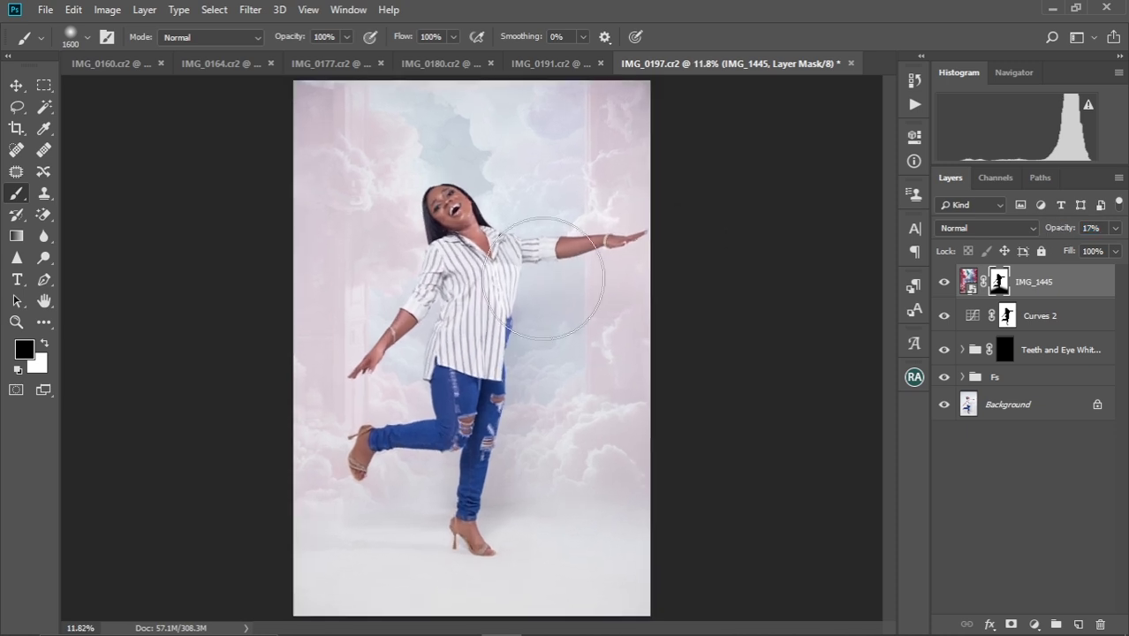
{"action": "scroll", "coordinate": [544, 278], "scroll_direction": "up", "scroll_amount": 2}
{"action": "scroll", "coordinate": [544, 278], "scroll_direction": "down", "scroll_amount": 1}
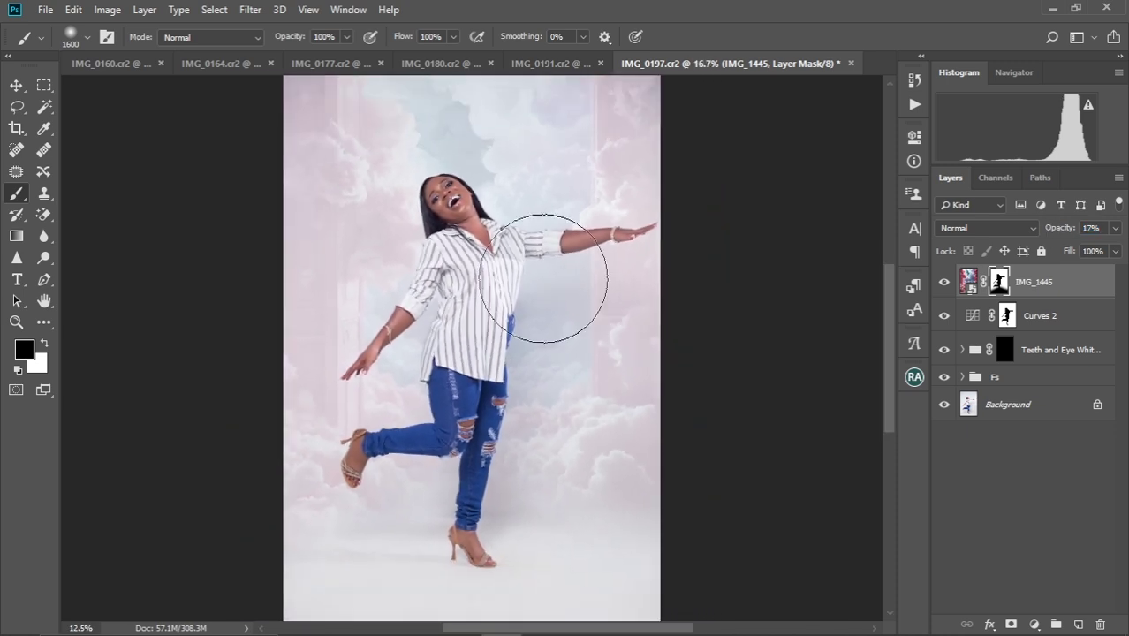
{"action": "scroll", "coordinate": [544, 279], "scroll_direction": "down", "scroll_amount": 1}
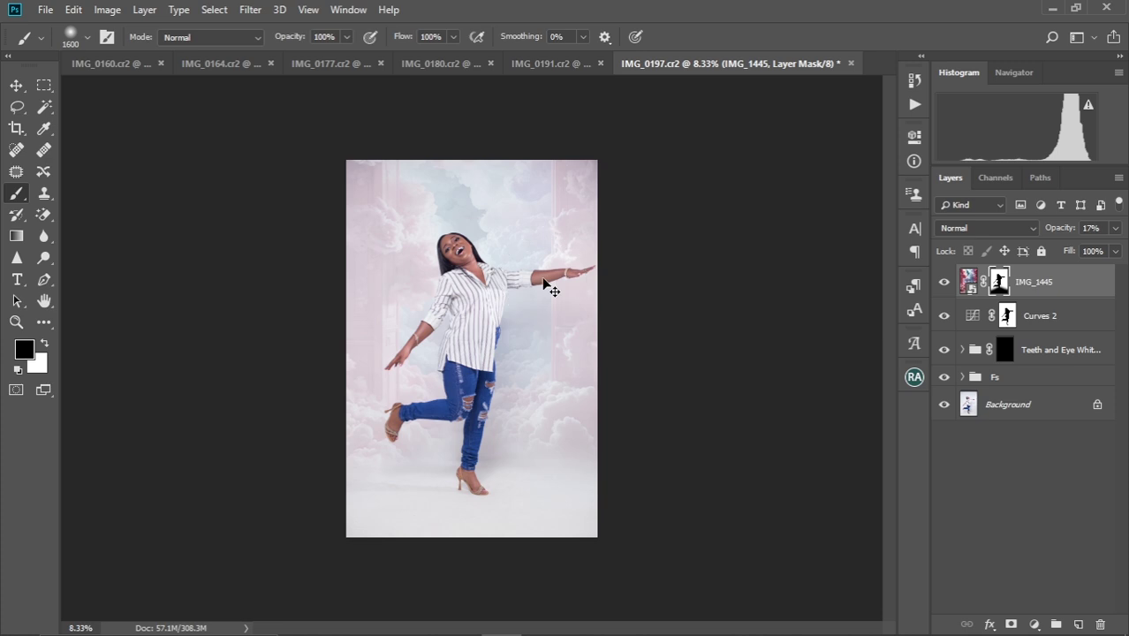
Copy the Selective Color 1 adjustment layer from IMG_0191.cr2 into IMG_0197.cr2 above the IMG_1445 layer
{"action": "scroll", "coordinate": [544, 281], "scroll_direction": "up", "scroll_amount": 1}
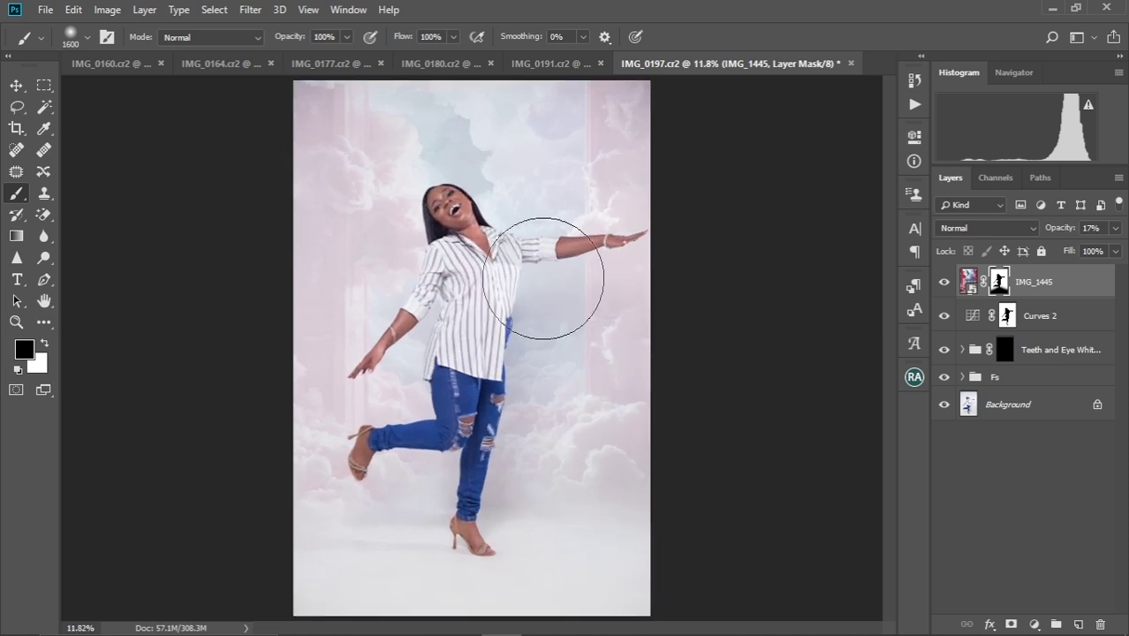
{"action": "scroll", "coordinate": [540, 281], "scroll_direction": "down", "scroll_amount": 1}
{"action": "scroll", "coordinate": [528, 281], "scroll_direction": "up", "scroll_amount": 1}
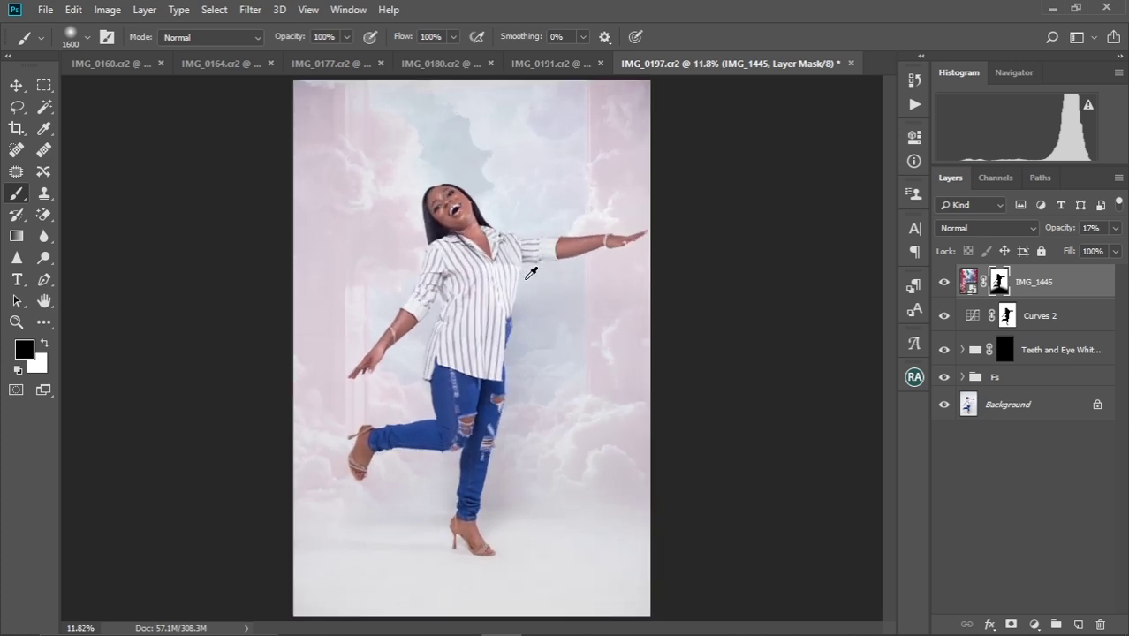
{"action": "scroll", "coordinate": [530, 274], "scroll_direction": "down", "scroll_amount": 1}
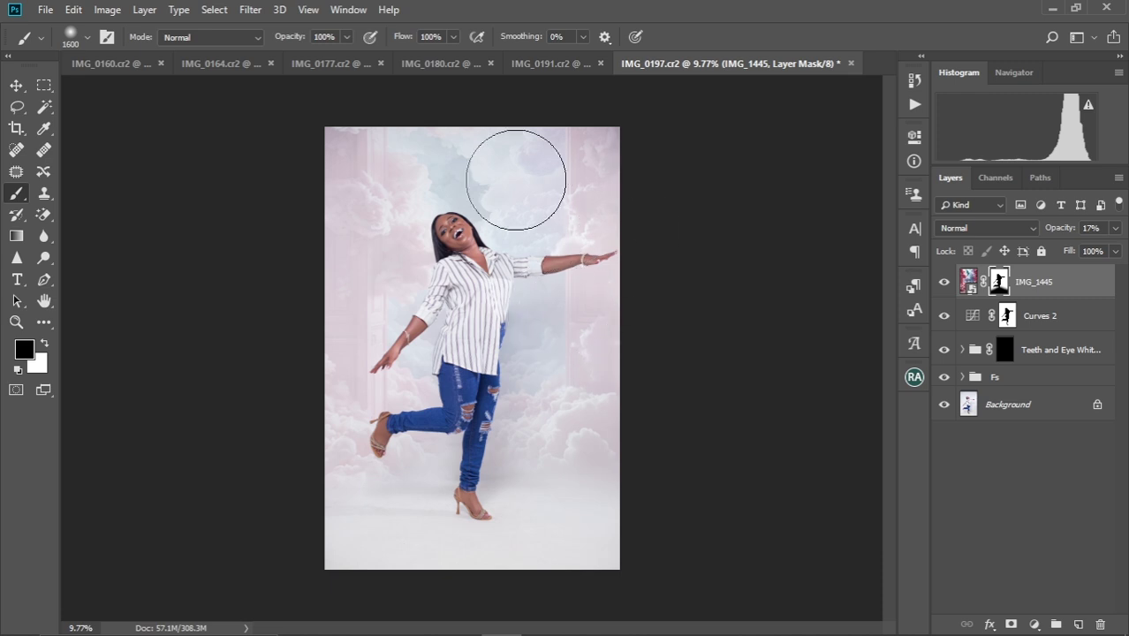
{"action": "left_click", "coordinate": [542, 62]}
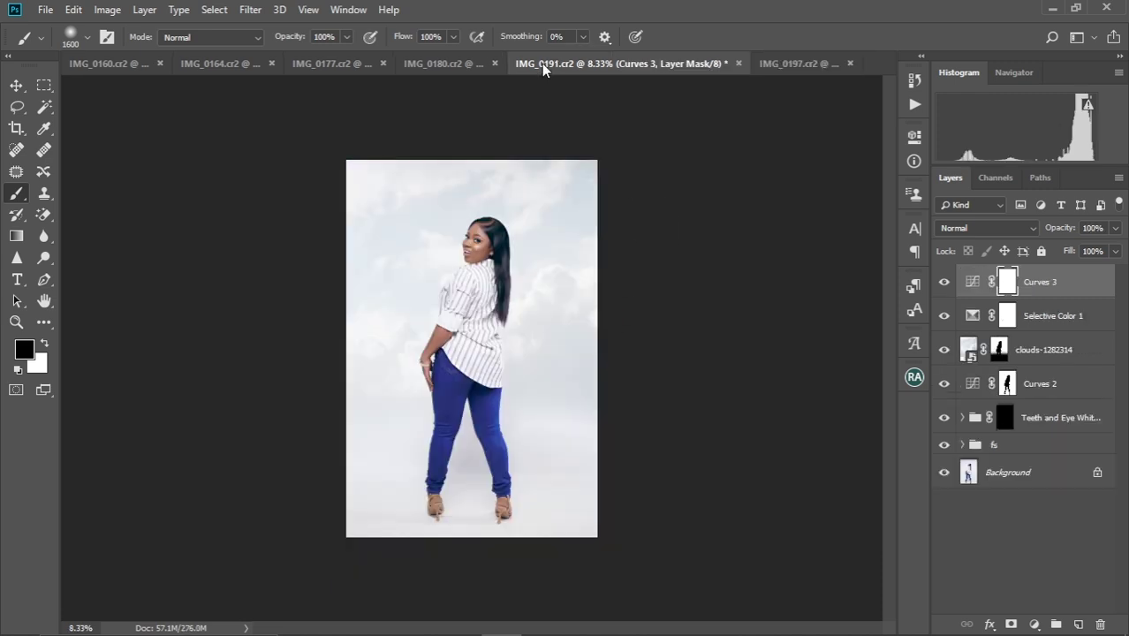
{"action": "left_click", "coordinate": [1046, 318]}
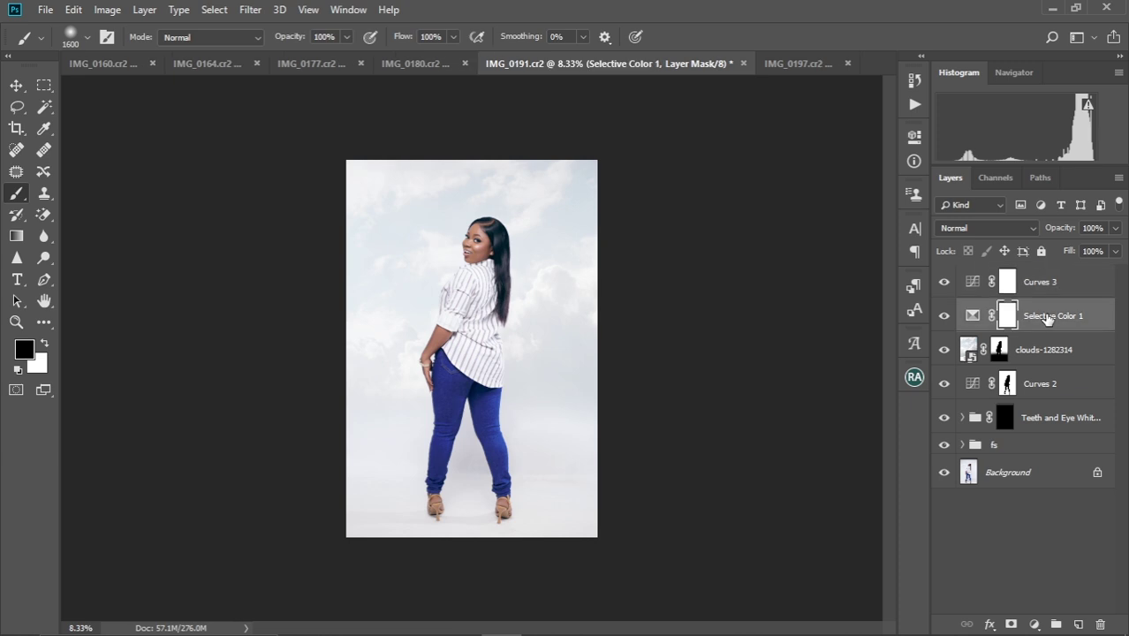
{"action": "left_click_drag", "start_coordinate": [1046, 318], "coordinate": [495, 274]}
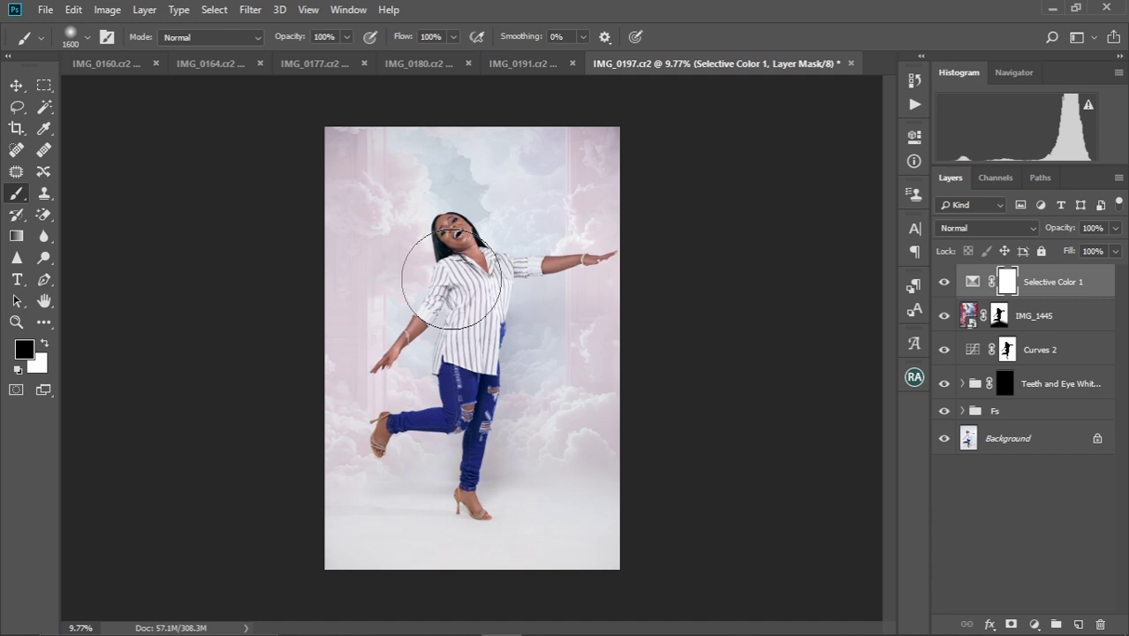
Examine the color adjustment on the woman's skin, shirt and jeans up close and across the whole photo
{"action": "key", "text": "ctrl+plus"}
{"action": "key", "text": "ctrl+minus"}
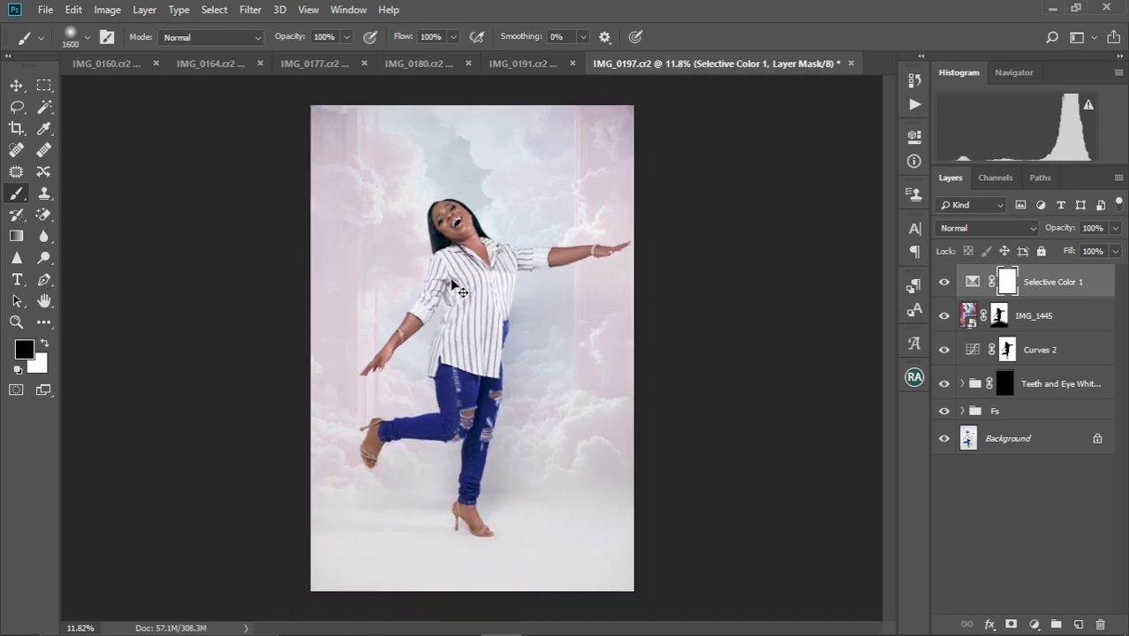
{"action": "key", "text": "ctrl+plus"}
{"action": "key", "text": "ctrl+plus"}
{"action": "key", "text": "ctrl+plus"}
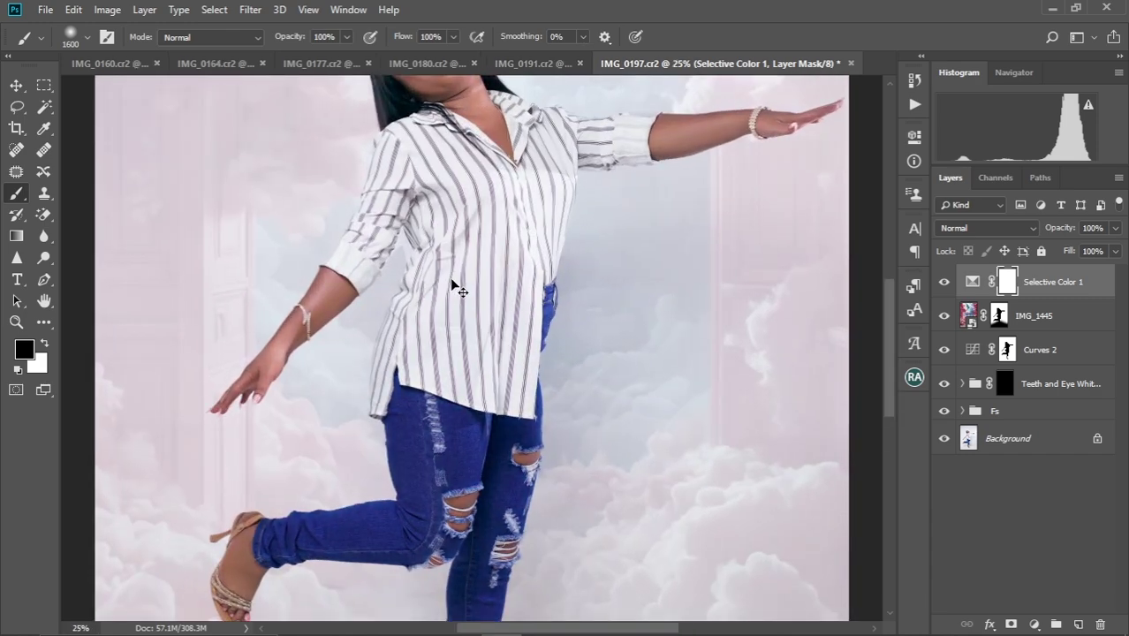
{"action": "key", "text": "ctrl+minus"}
{"action": "key", "text": "ctrl+0"}
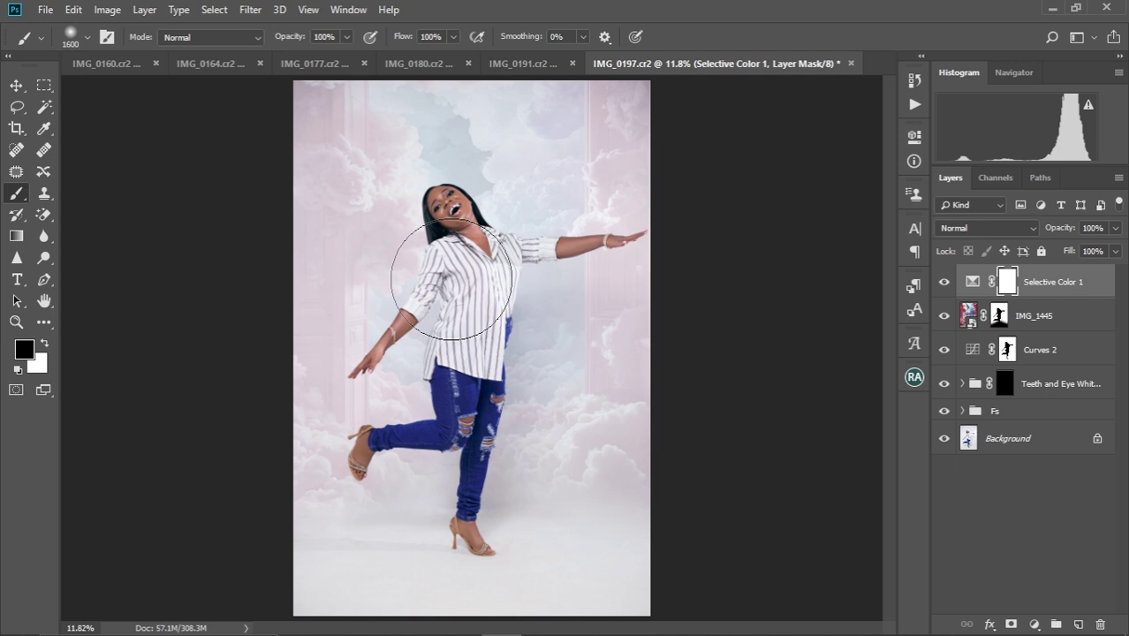
Add a Curves adjustment layer above Selective Color 1, raise its midtones slightly at input 115, and check the brightened portrait
{"action": "key", "text": "v"}
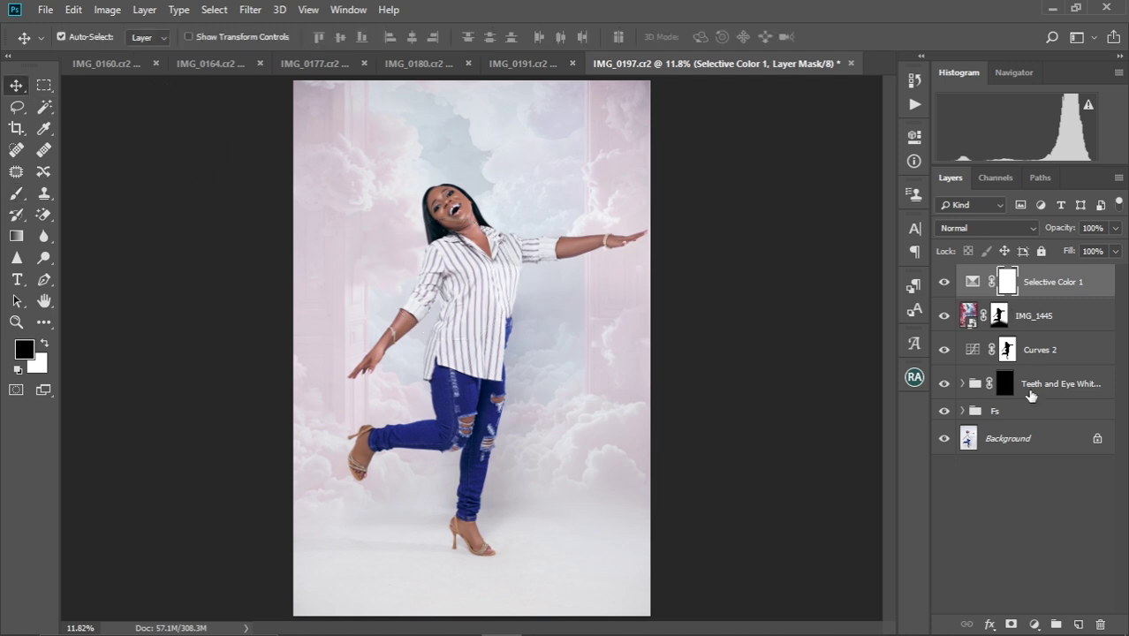
{"action": "left_click", "coordinate": [1033, 625]}
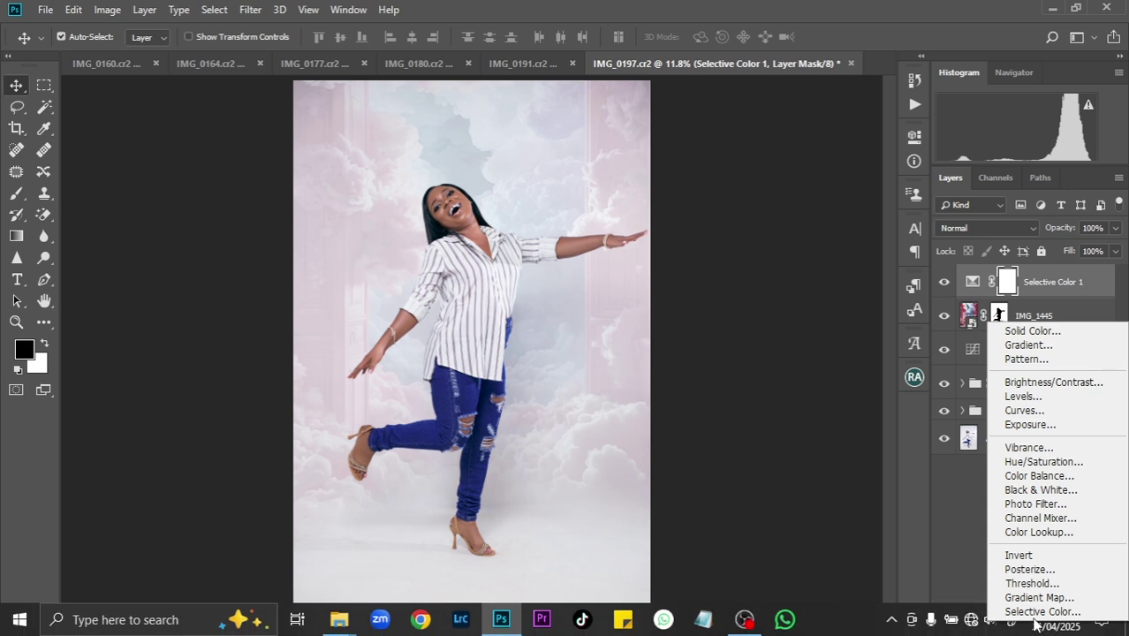
{"action": "left_click", "coordinate": [1025, 410]}
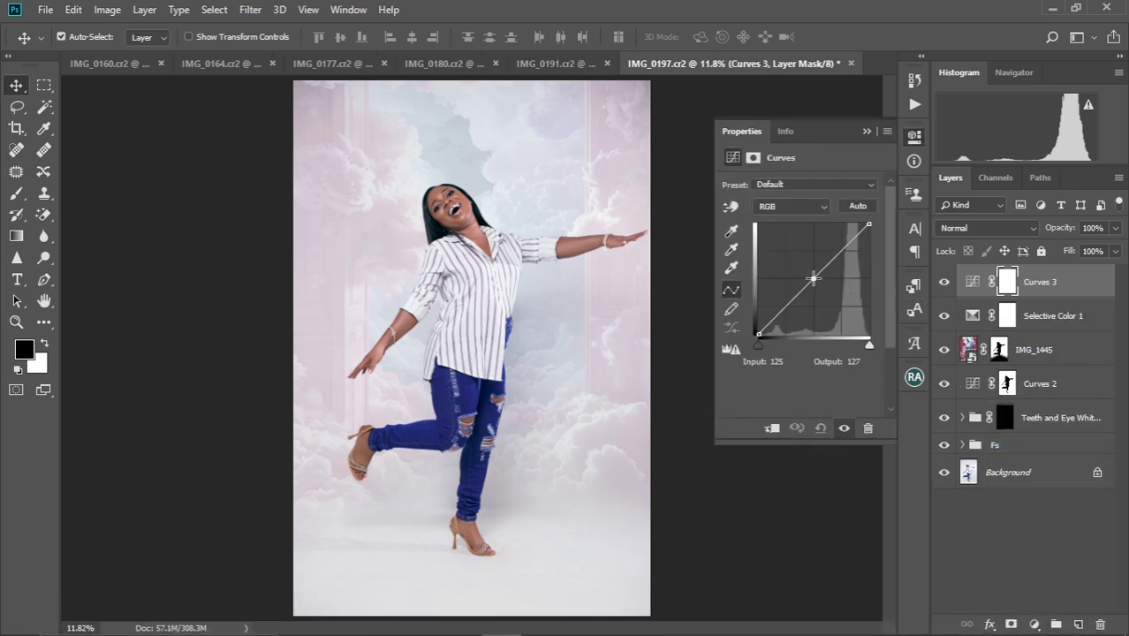
{"action": "left_click_drag", "start_coordinate": [812, 279], "coordinate": [808, 275]}
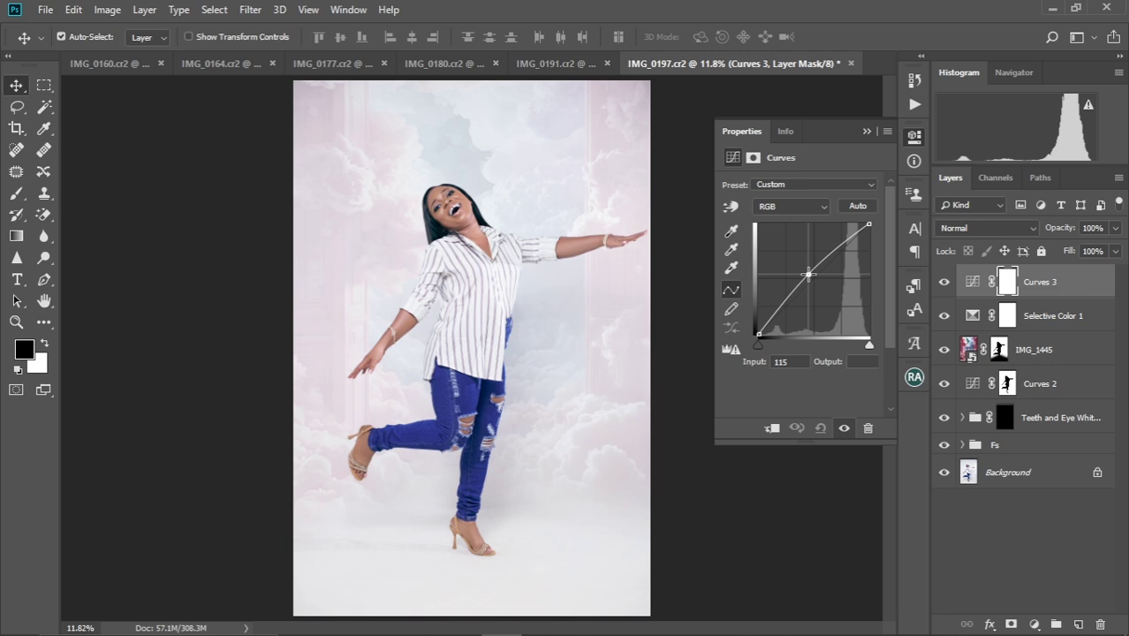
{"action": "left_click", "coordinate": [863, 132]}
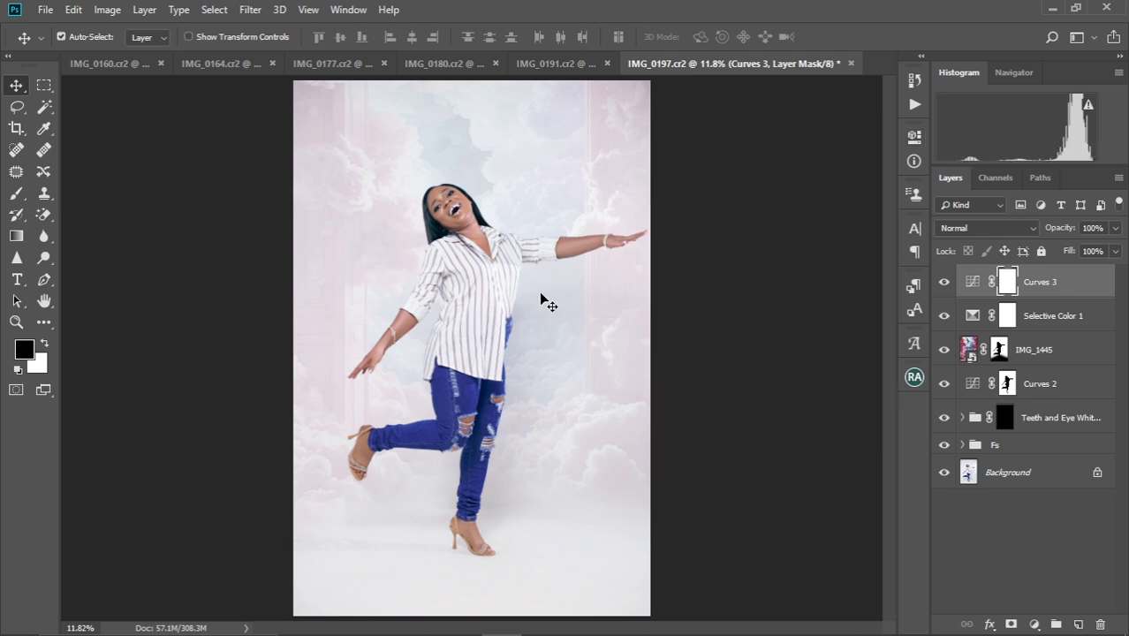
{"action": "scroll", "coordinate": [524, 310], "scroll_direction": "up", "scroll_amount": 5}
{"action": "scroll", "coordinate": [517, 313], "scroll_direction": "up", "scroll_amount": 3}
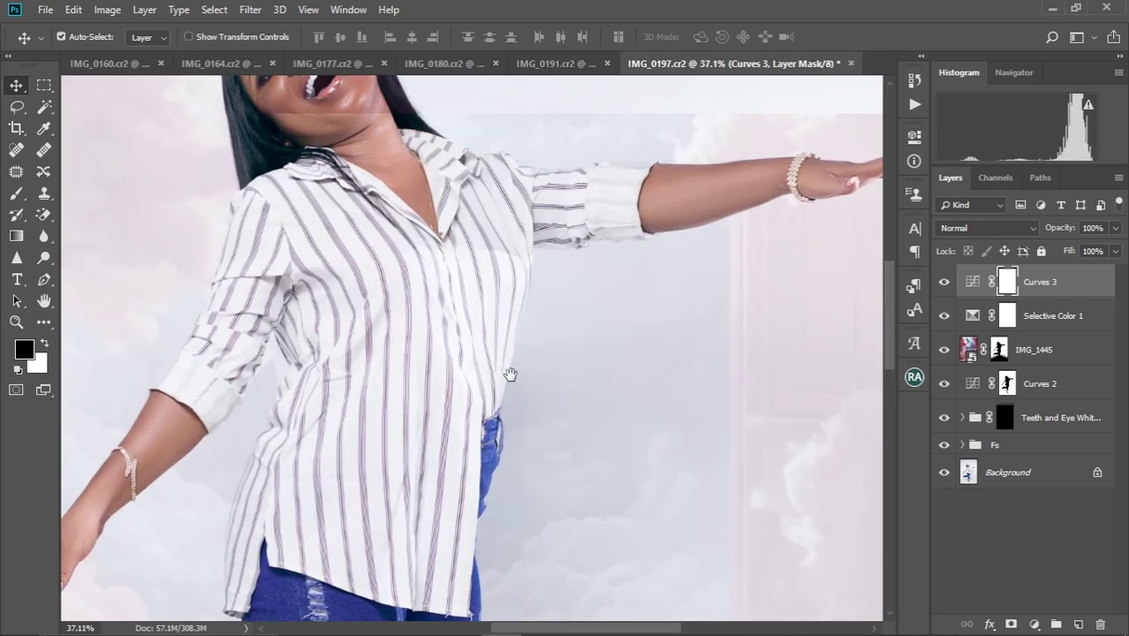
{"action": "left_click_drag", "start_coordinate": [477, 331], "coordinate": [535, 406]}
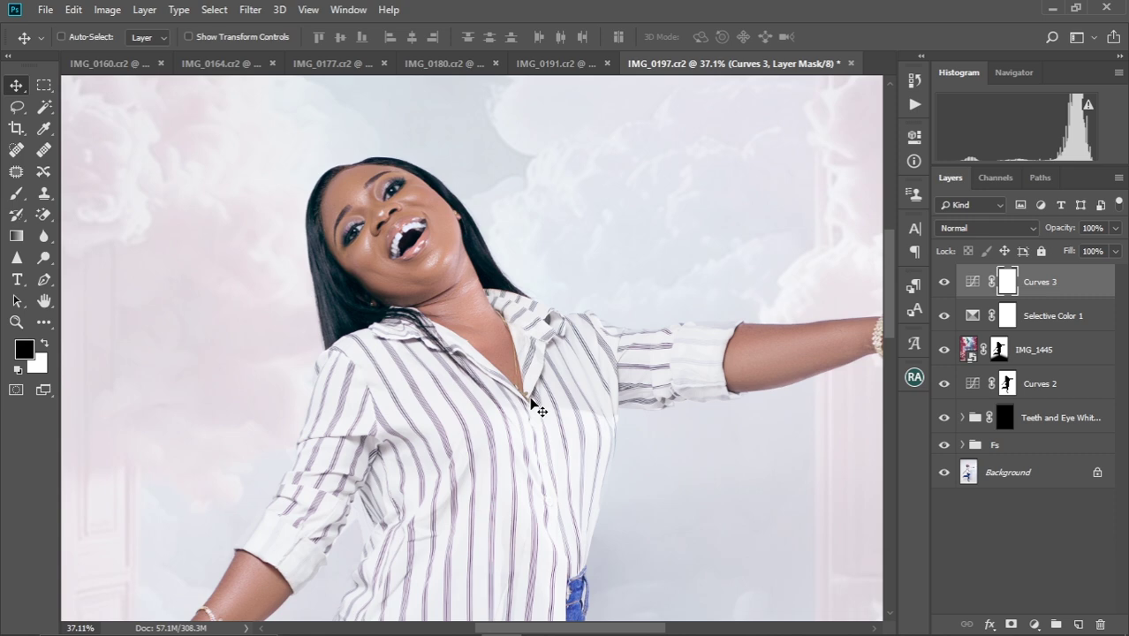
{"action": "scroll", "coordinate": [531, 405], "scroll_direction": "down", "scroll_amount": 5}
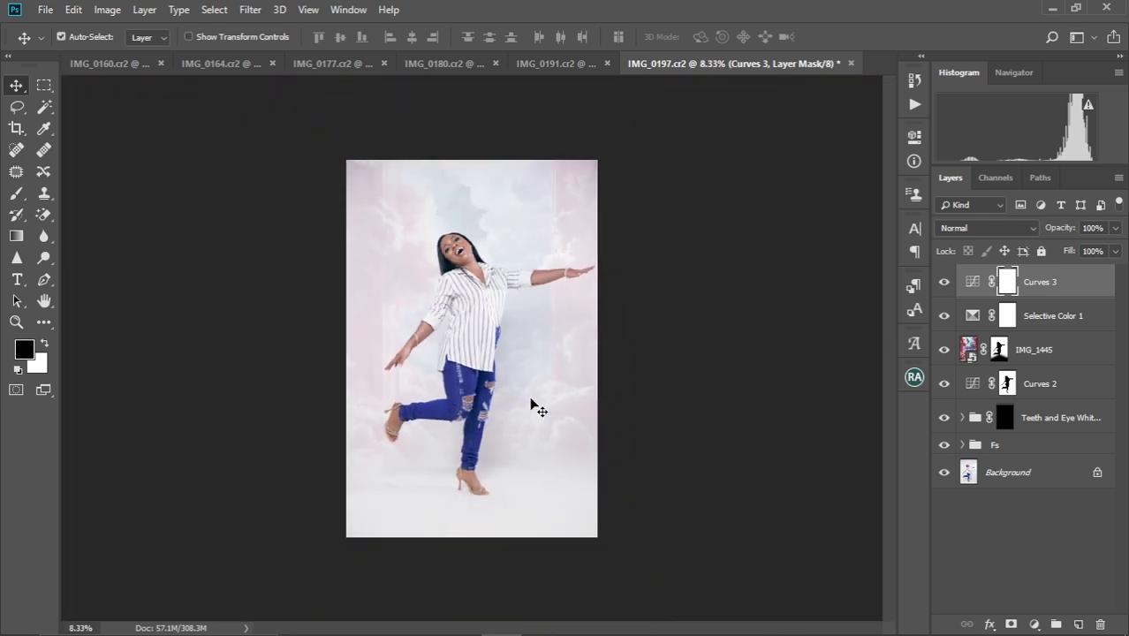